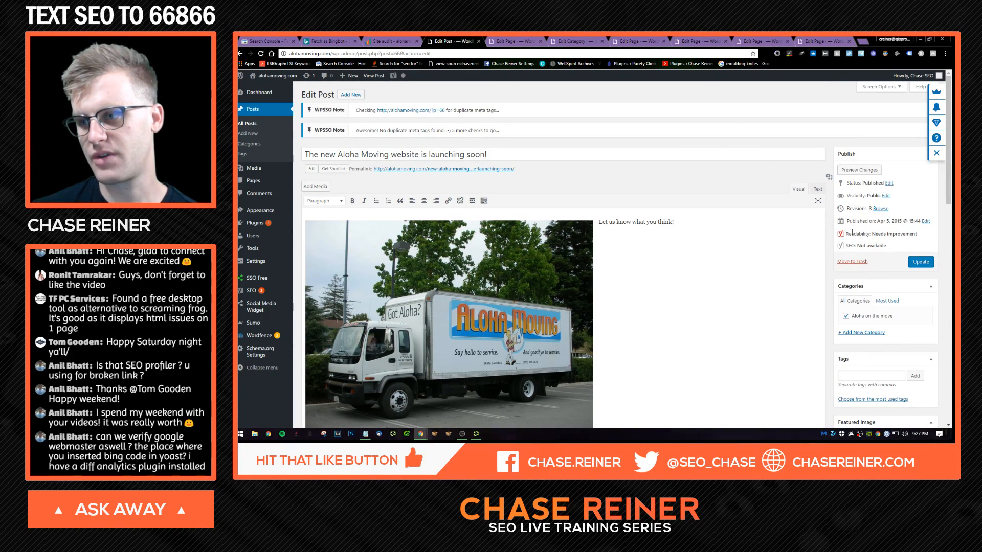
# - Move the post "The new Aloha Moving website is launching soon!" to the trash and close the posts page
pyautogui.click(856, 262)
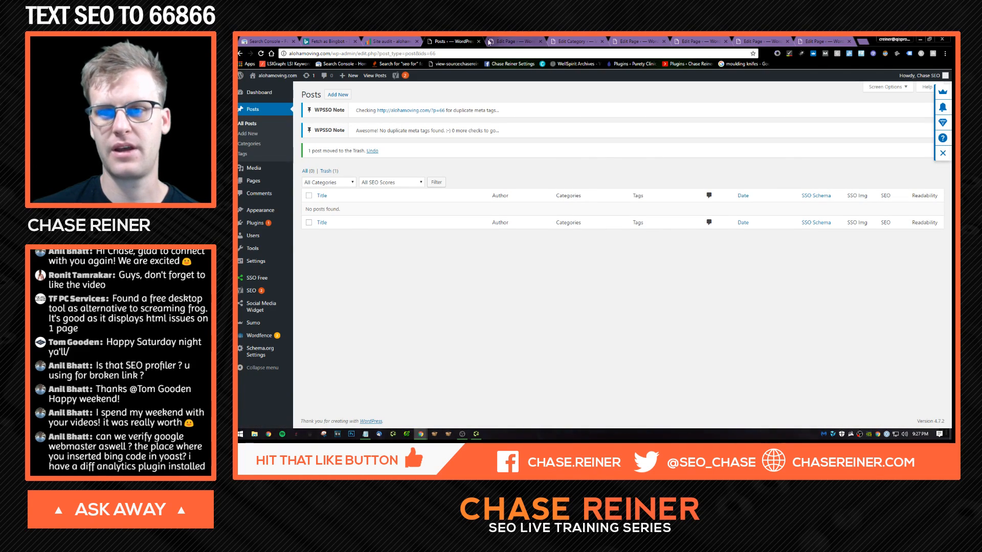
pyautogui.click(479, 42)
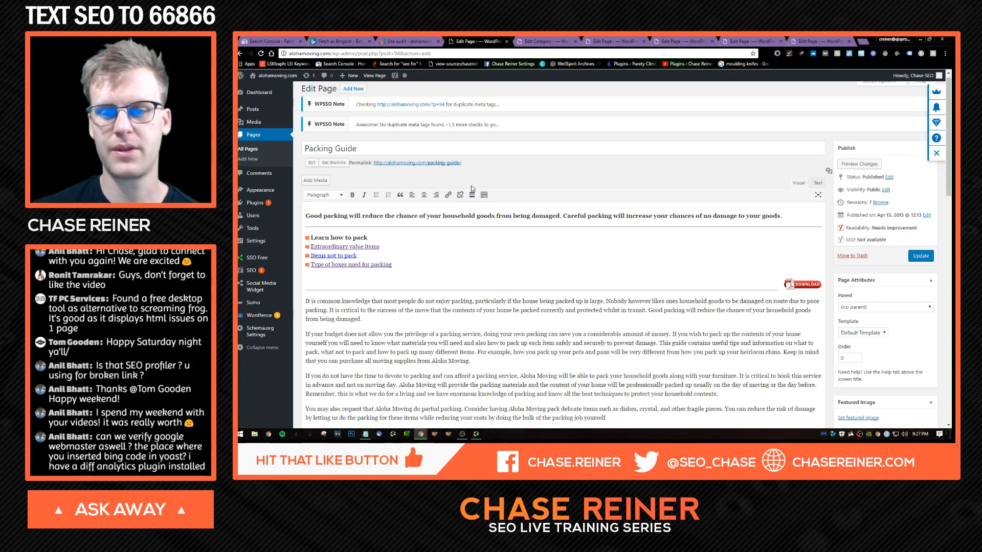
# - Copy the Packing Guide body sentence that starts "If you do not have the time to devote to packing" and ends "along with your furniture."
pyautogui.scroll(-2, 473, 189)
pyautogui.moveTo(305, 141); pyautogui.dragTo(782, 142)
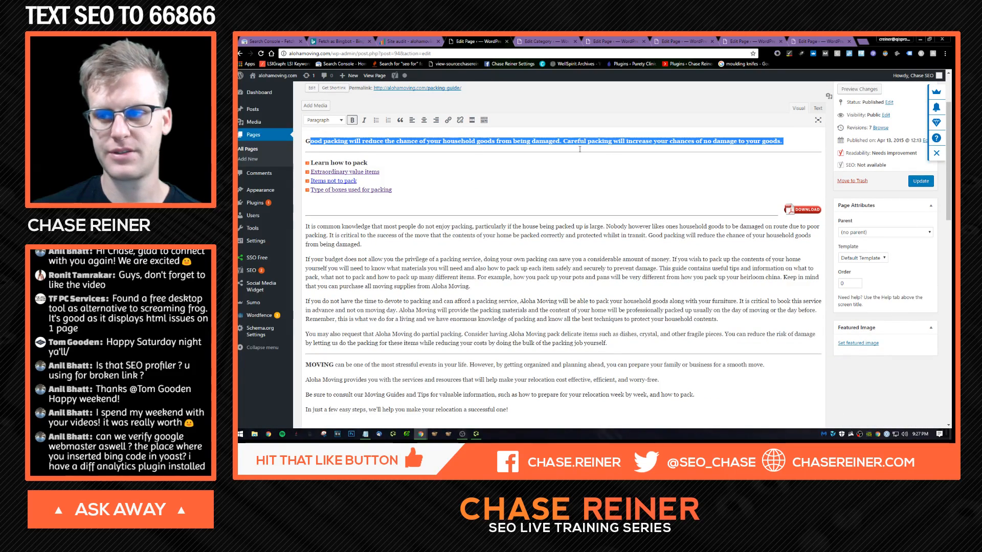
pyautogui.click(461, 245)
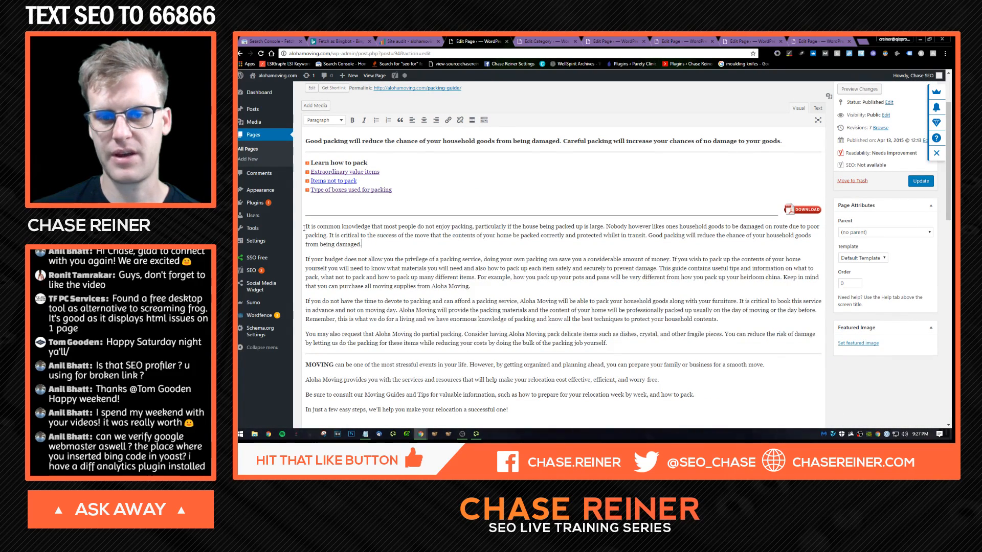
pyautogui.moveTo(305, 226); pyautogui.dragTo(490, 235)
pyautogui.click(482, 236)
pyautogui.scroll(-4, 459, 256)
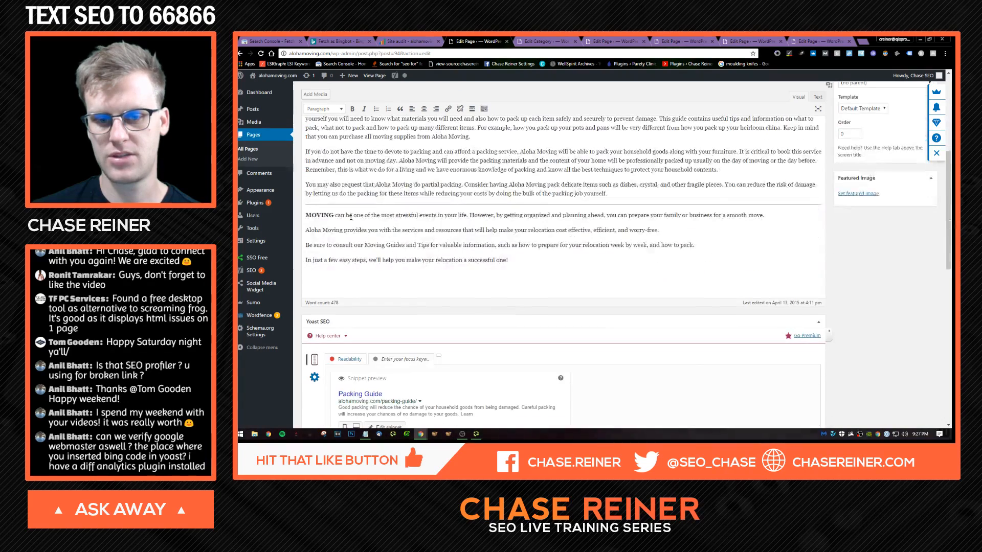
pyautogui.scroll(1, 304, 154)
pyautogui.moveTo(334, 189); pyautogui.dragTo(738, 189)
pyautogui.hotkey('ctrl', 'c')
# - Paste the copied sentence as the Packing Guide's Yoast meta description and trim it to finish at "pack your household"
pyautogui.scroll(-6, 589, 240)
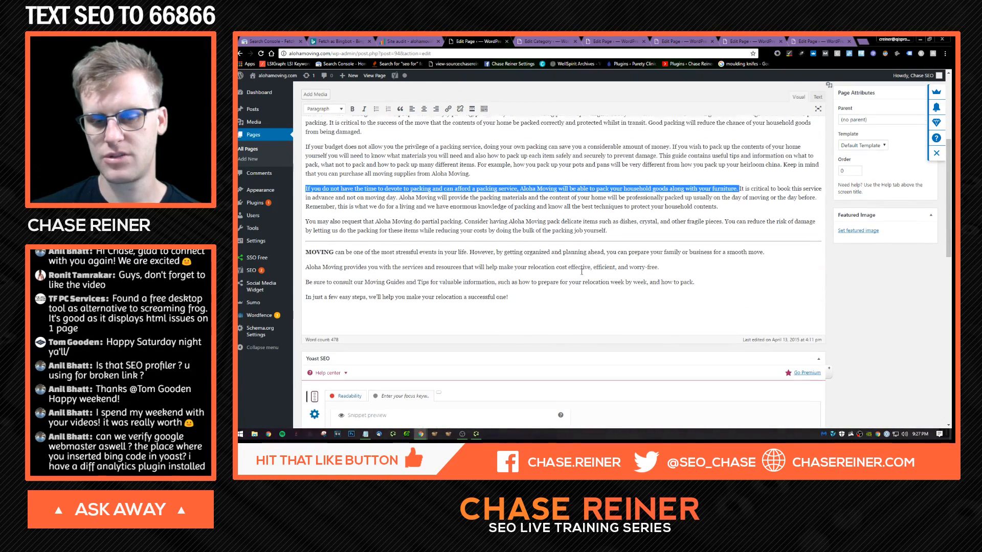
pyautogui.click(409, 288)
pyautogui.click(421, 229)
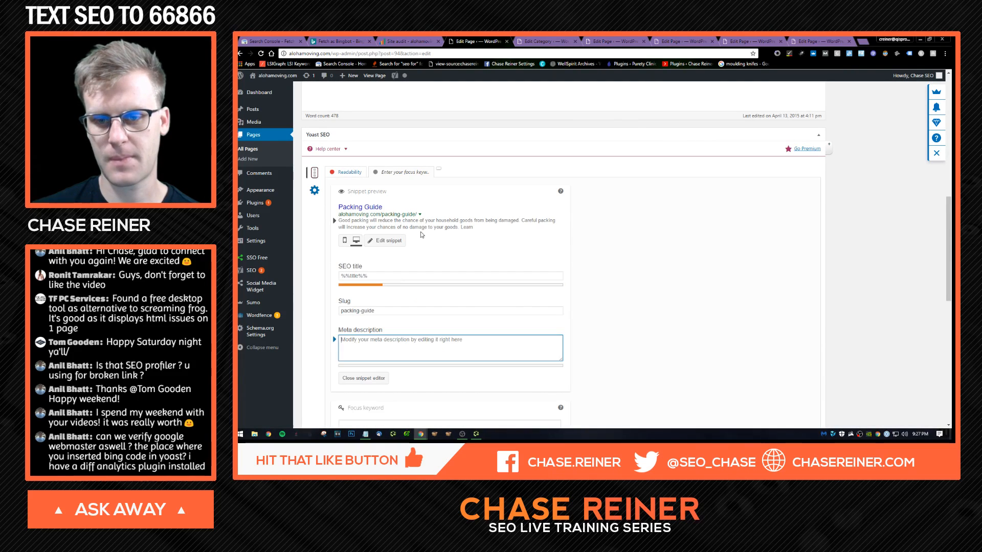
pyautogui.hotkey('ctrl', 'v')
pyautogui.moveTo(520, 348); pyautogui.dragTo(493, 349)
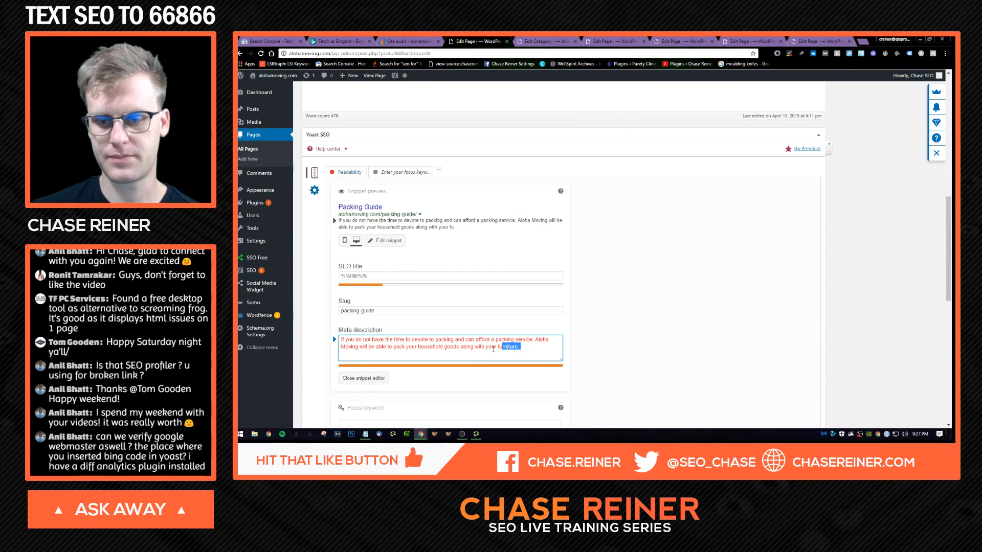
pyautogui.press('BackSpace')
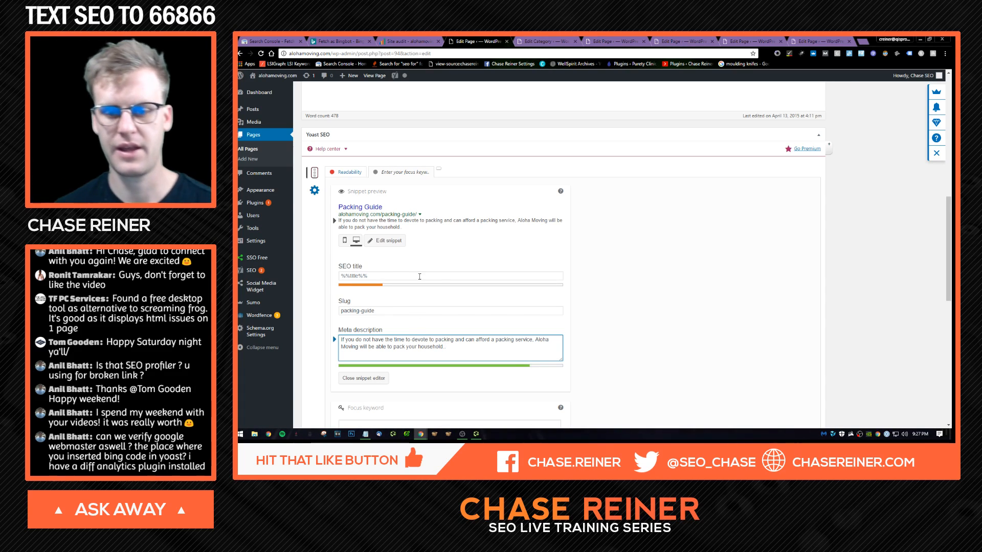
# - Enter "Santa Barbara Packing Guide (Aloha Moving)" as the page's SEO title
pyautogui.scroll(15, 413, 217)
pyautogui.tripleClick(383, 160)
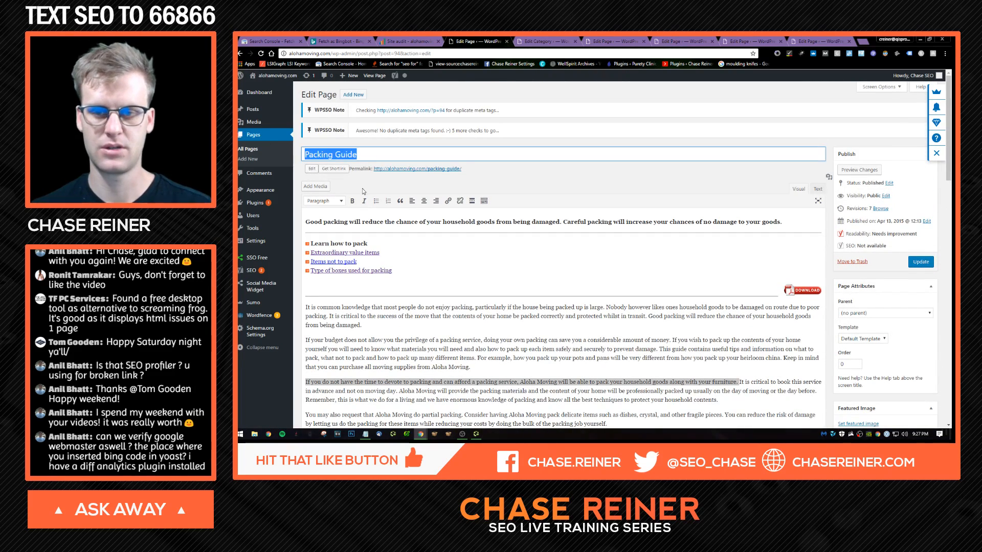
pyautogui.scroll(-15, 418, 290)
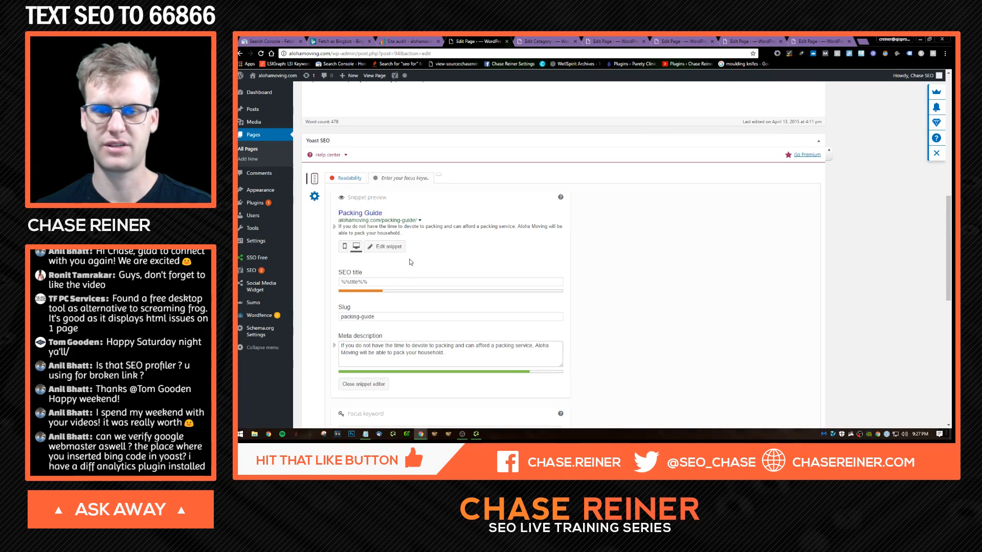
pyautogui.tripleClick(375, 283)
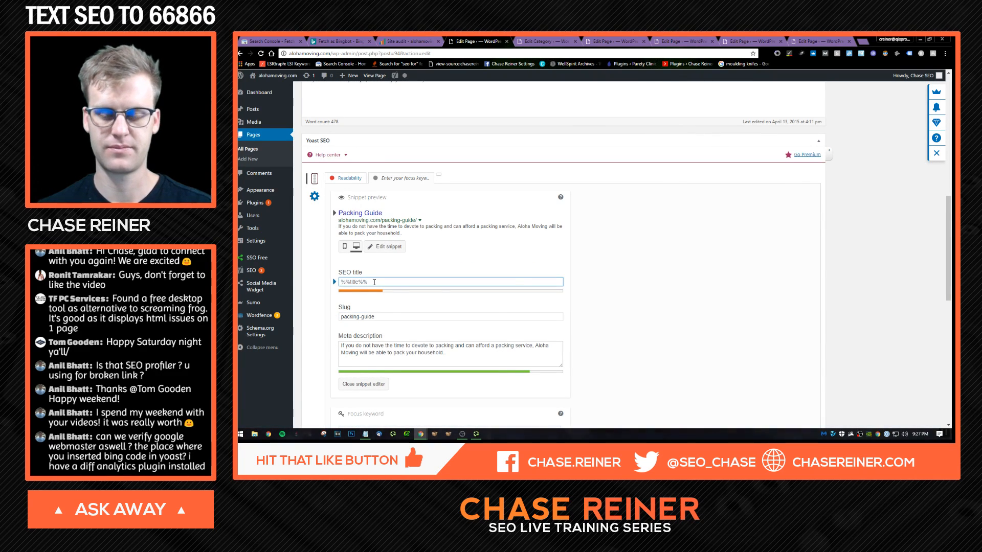
pyautogui.write('Santa M')
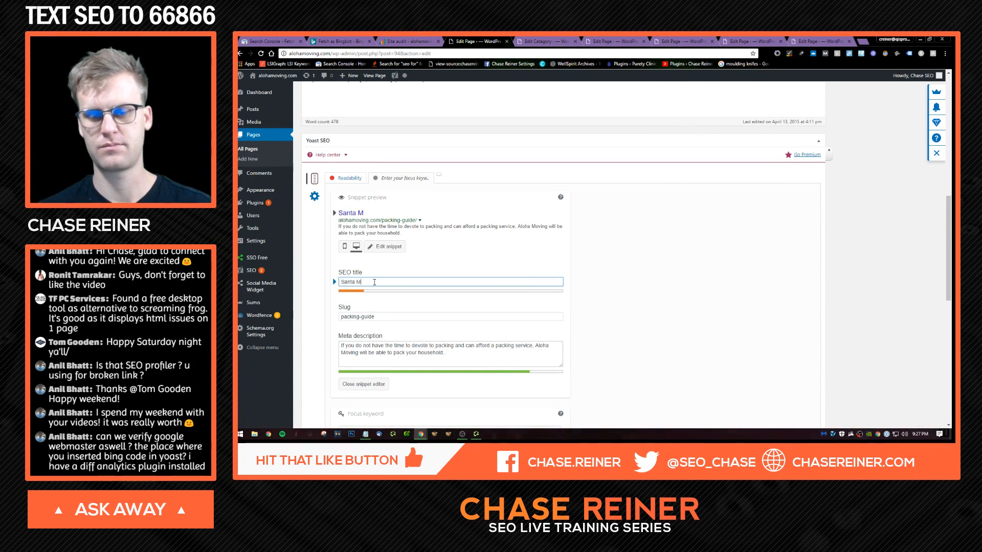
pyautogui.press('BackSpace')
pyautogui.write('Barbara Packing Gu')
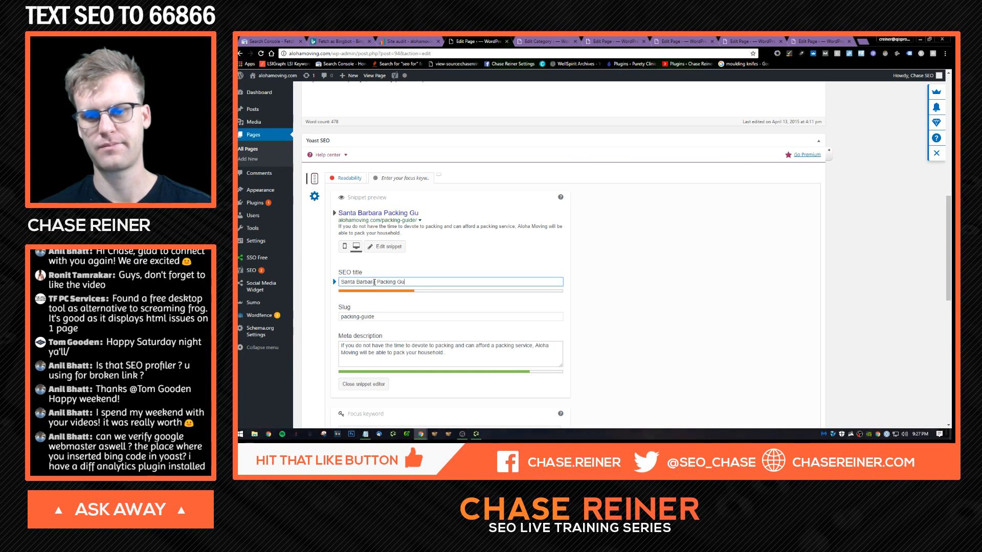
pyautogui.write('ide (Aloha Moving')
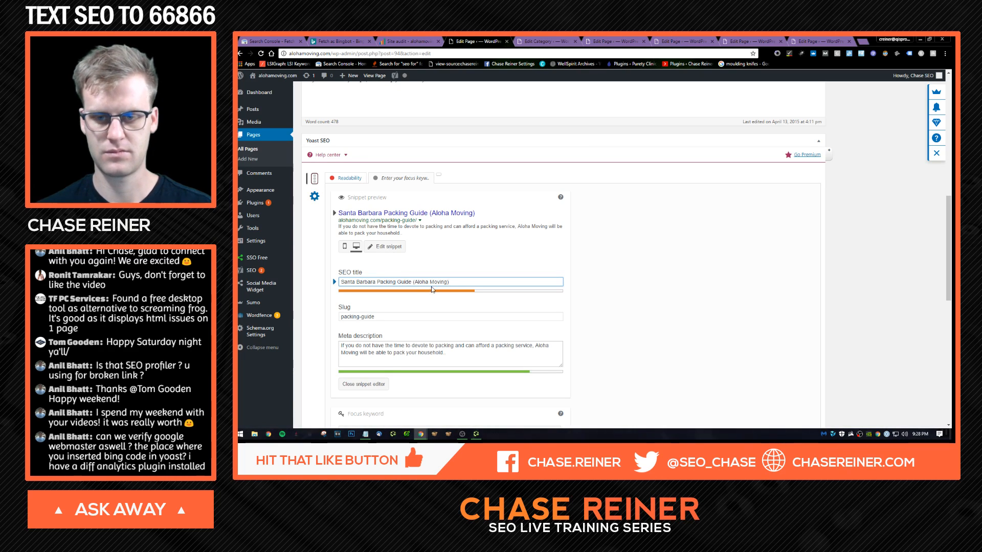
# - Change the SEO title to "Santa Barbara Packing Guide Tips and Advice - Aloha Moving" and save the page
pyautogui.press('BackSpace')
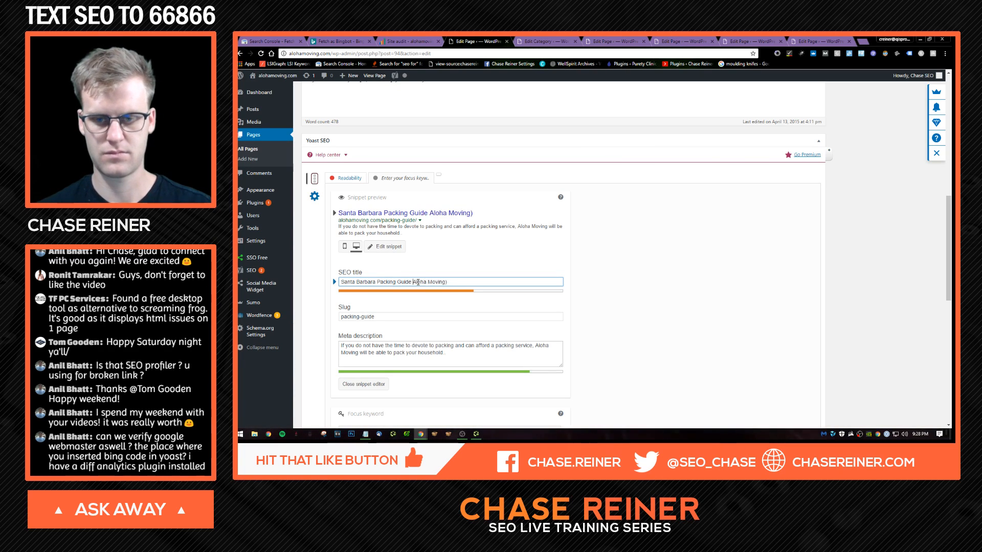
pyautogui.write('- ')
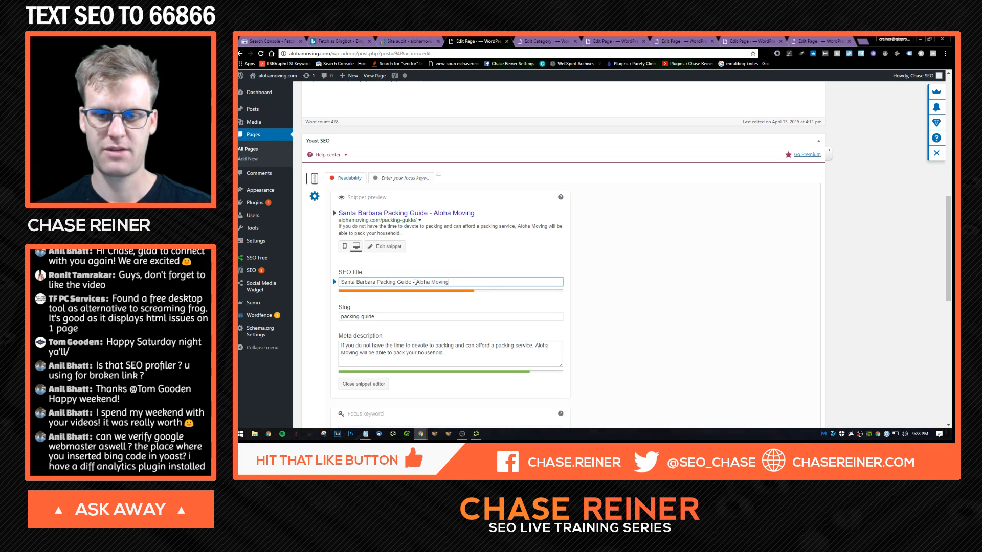
pyautogui.write('ips and ')
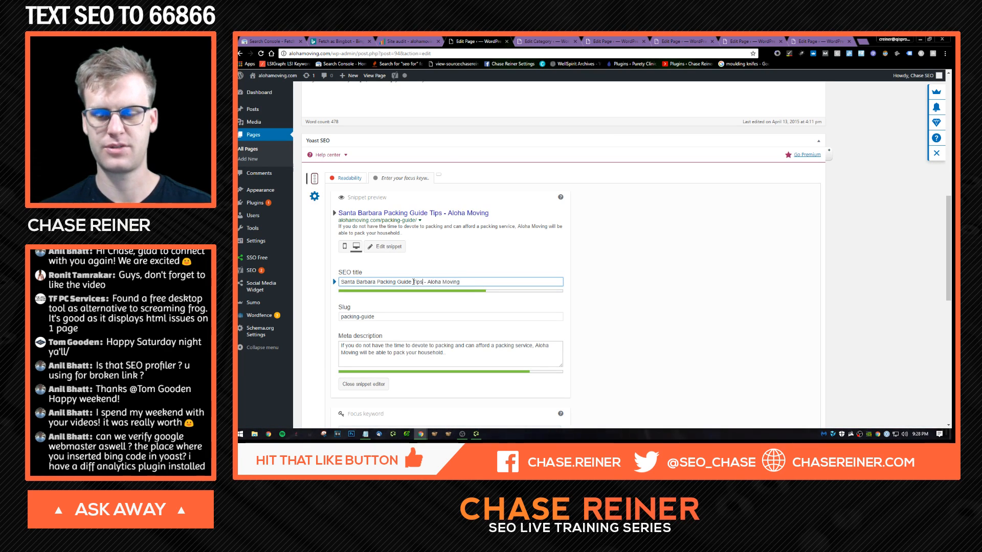
pyautogui.write('Advice')
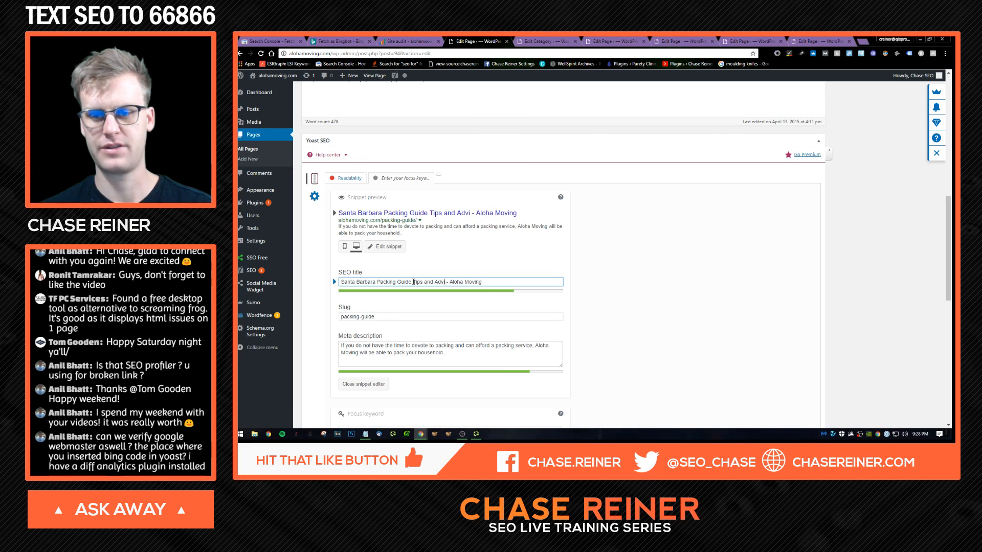
pyautogui.press('Return')
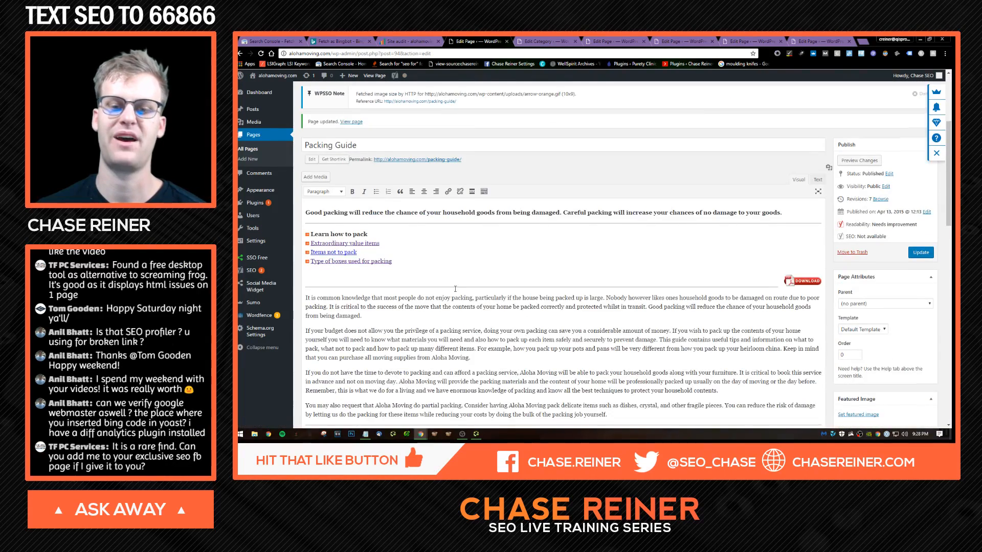
# - Set the Packing Guide's focus keyword to "santa barbara packing guide" and update the page
pyautogui.scroll(-8, 464, 283)
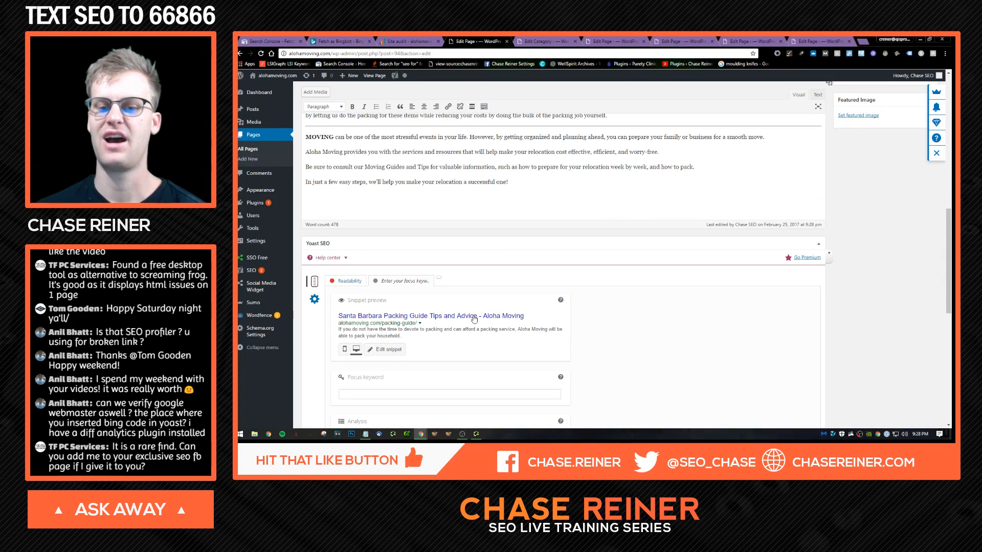
pyautogui.scroll(-2, 475, 320)
pyautogui.click(417, 320)
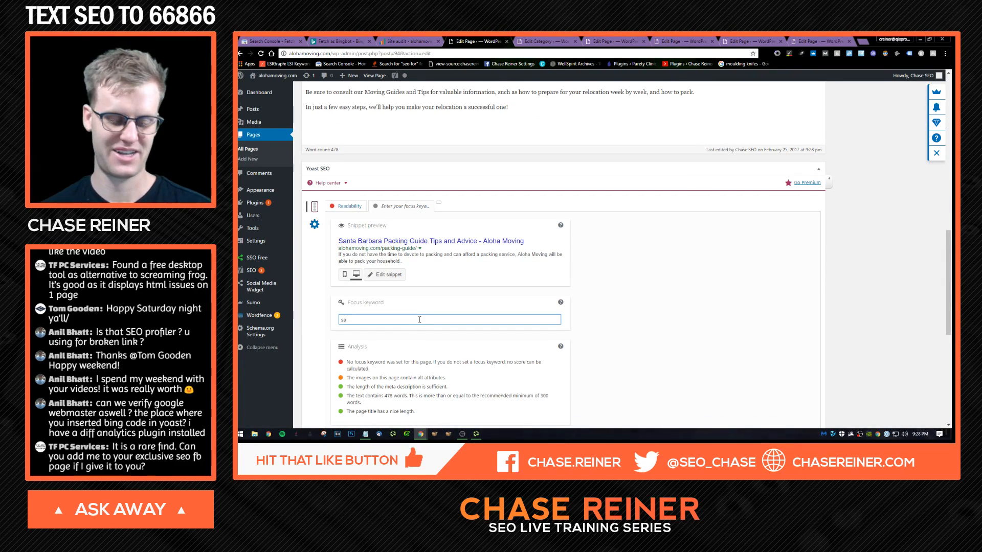
pyautogui.write('santa barbara packing guide')
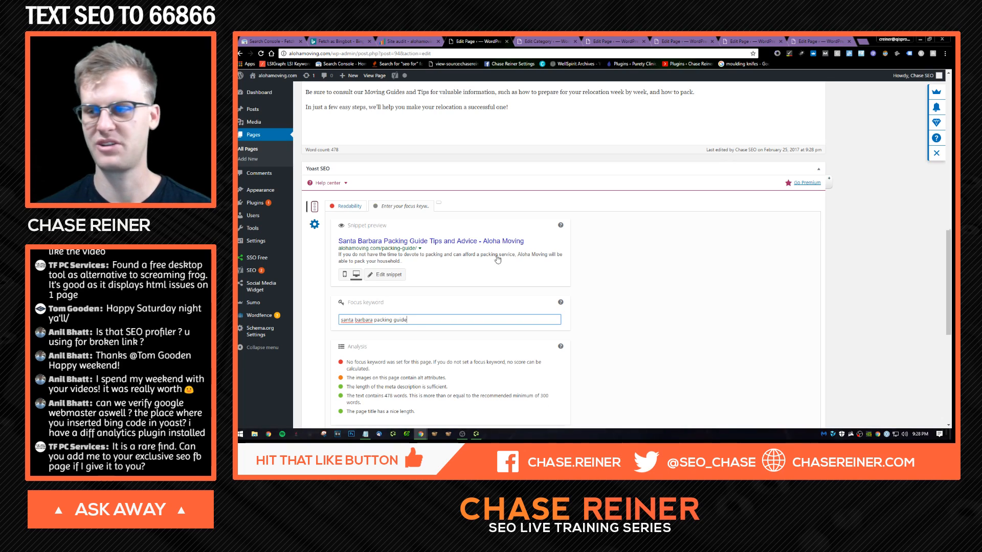
pyautogui.press('Return')
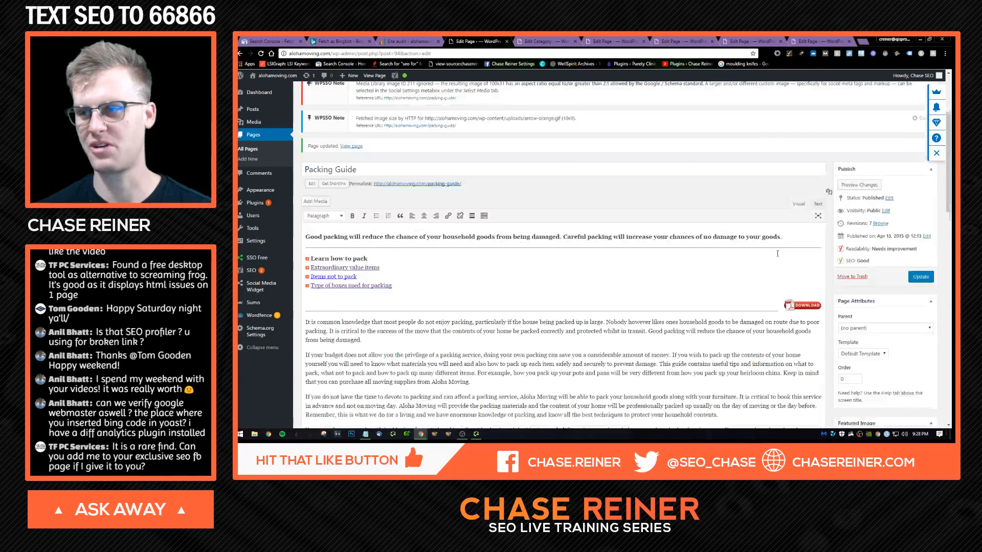
pyautogui.click(923, 291)
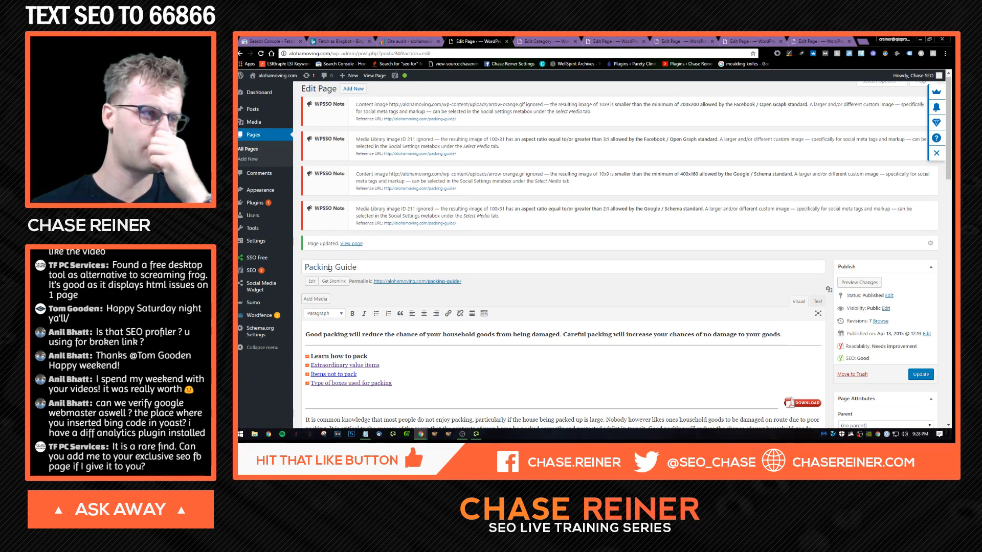
# - Review the updated Packing Guide page's notices and body text, along with its Yoast snippet preview and keyword analysis
pyautogui.scroll(-3, 622, 286)
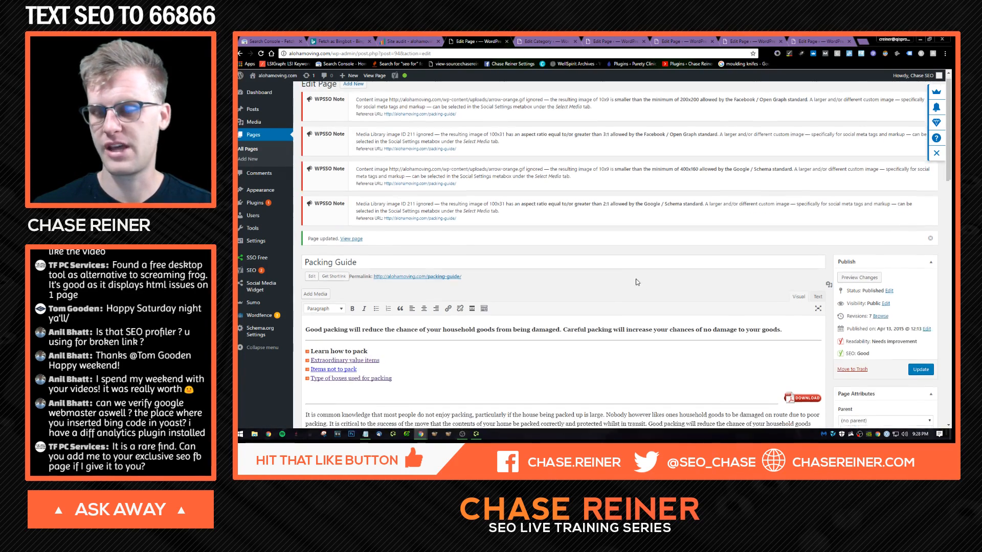
pyautogui.scroll(-3, 569, 144)
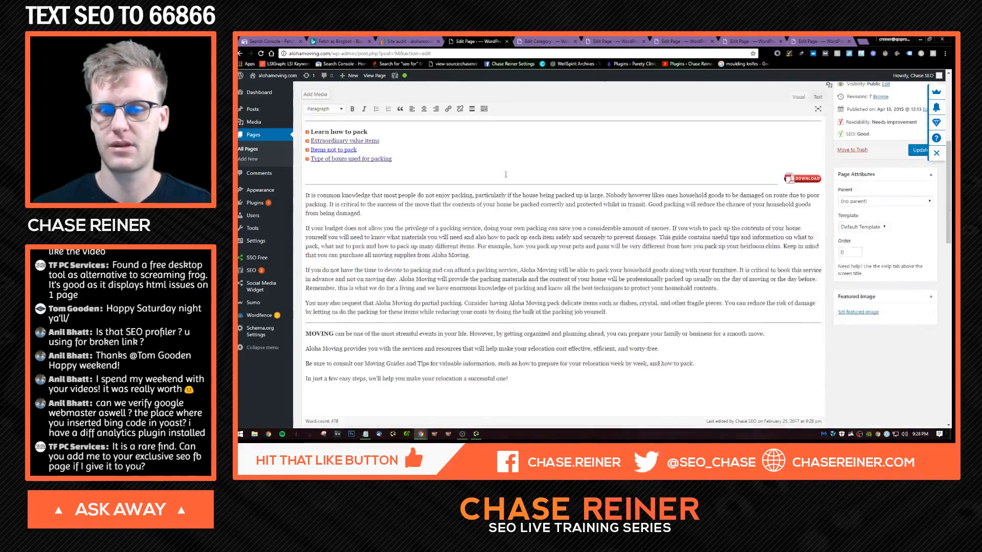
pyautogui.scroll(5, 589, 193)
pyautogui.scroll(2, 633, 161)
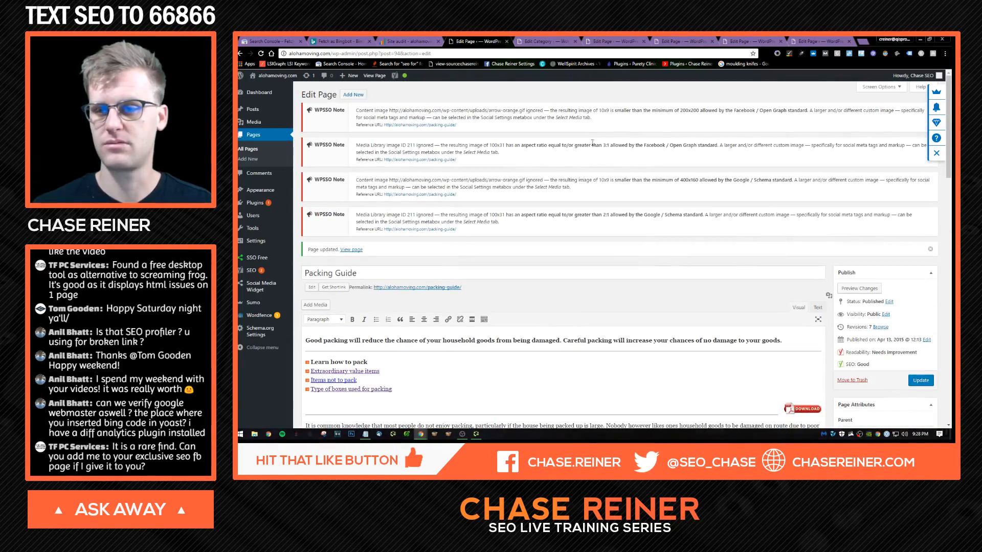
pyautogui.scroll(-6, 598, 169)
pyautogui.scroll(3, 602, 183)
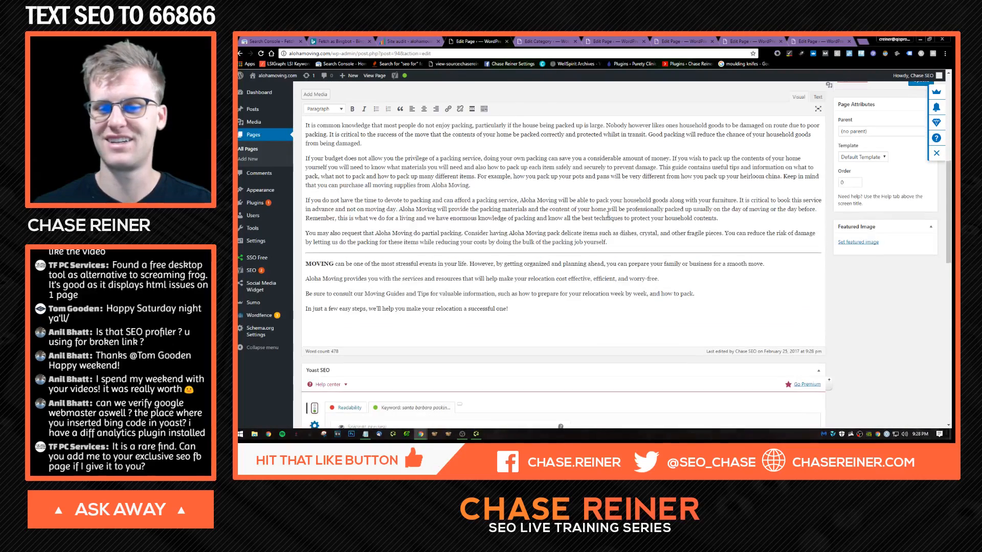
pyautogui.scroll(-9, 562, 214)
pyautogui.moveTo(338, 145); pyautogui.dragTo(533, 147)
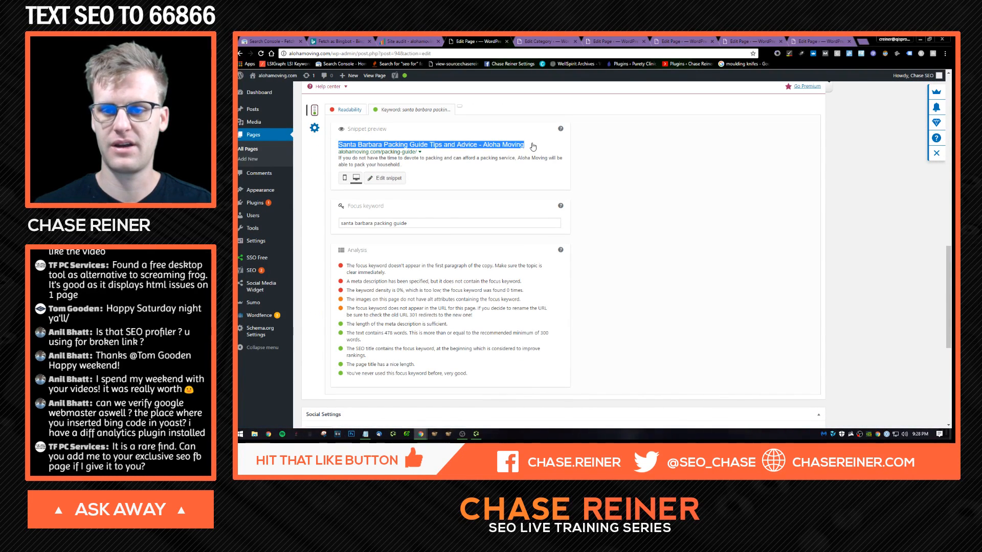
pyautogui.click(414, 150)
pyautogui.scroll(10, 563, 153)
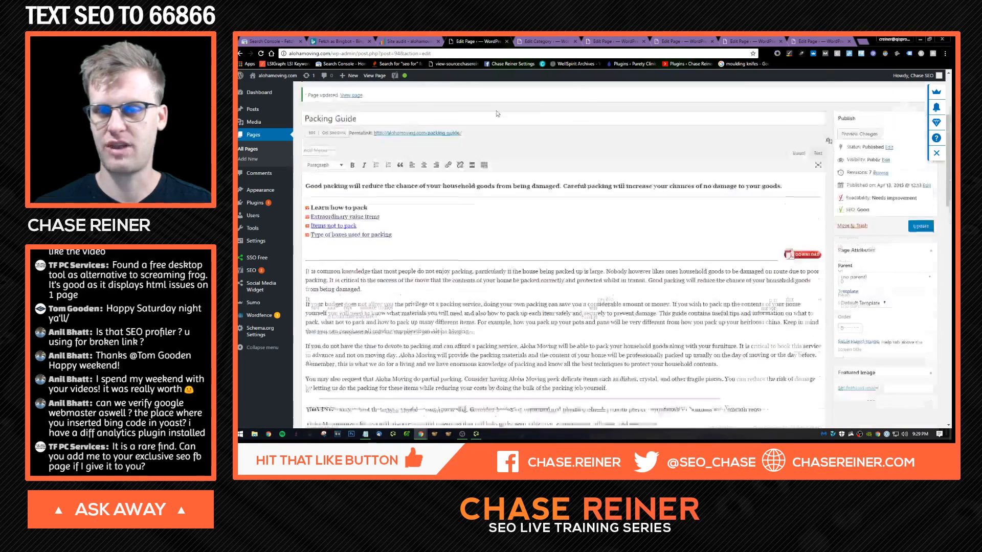
# - Close the Packing Guide page and look through the settings of the "Aloha on the move" category
pyautogui.click(506, 42)
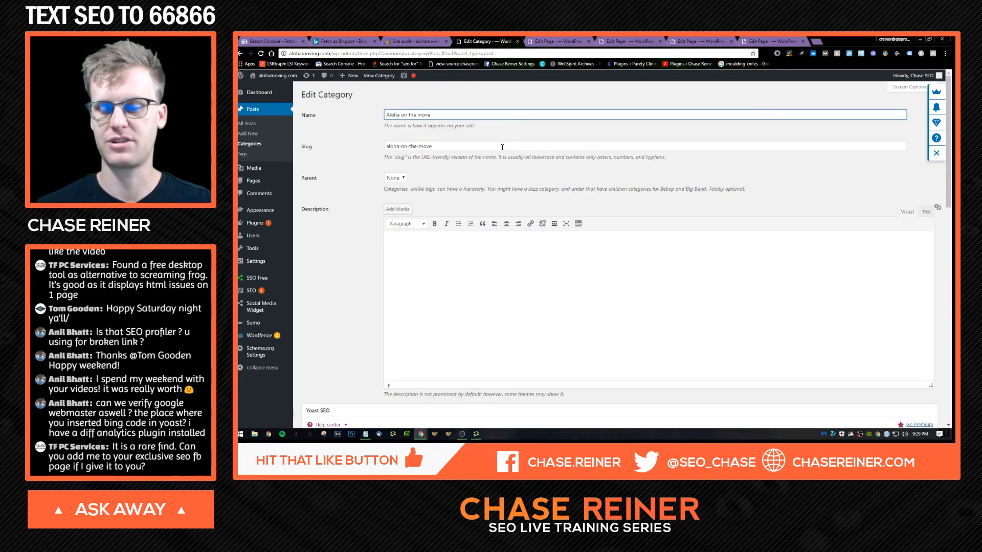
pyautogui.scroll(-15, 468, 124)
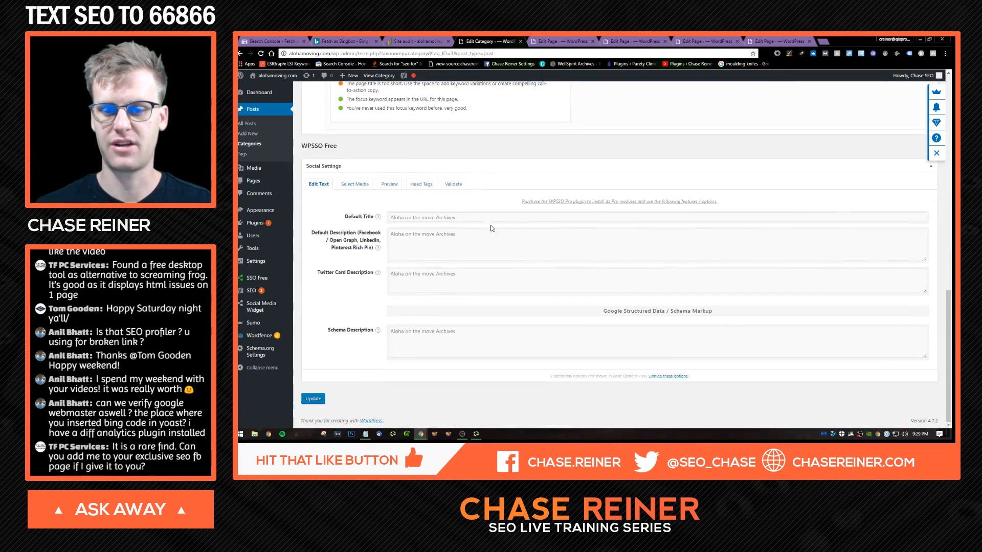
pyautogui.scroll(15, 519, 276)
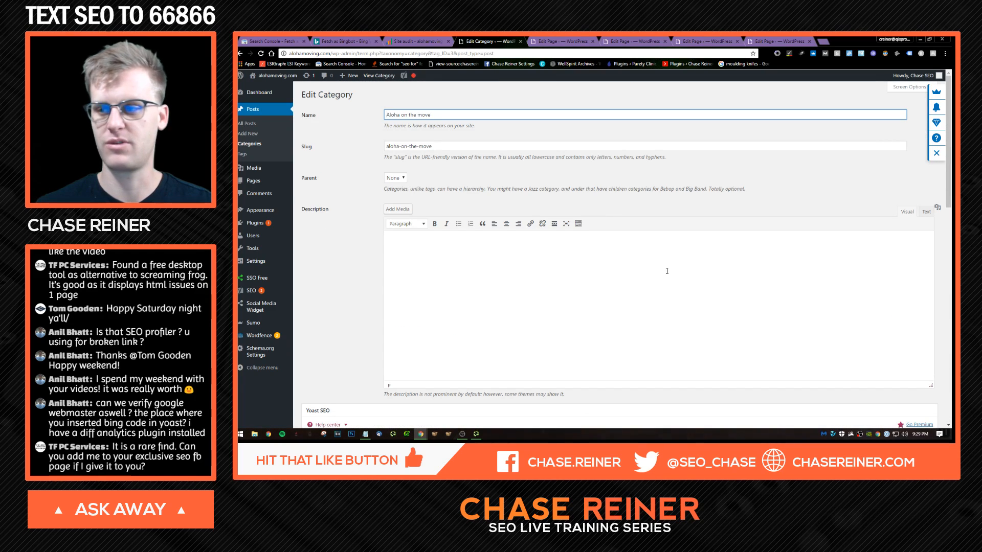
pyautogui.scroll(-3, 666, 271)
pyautogui.scroll(3, 525, 252)
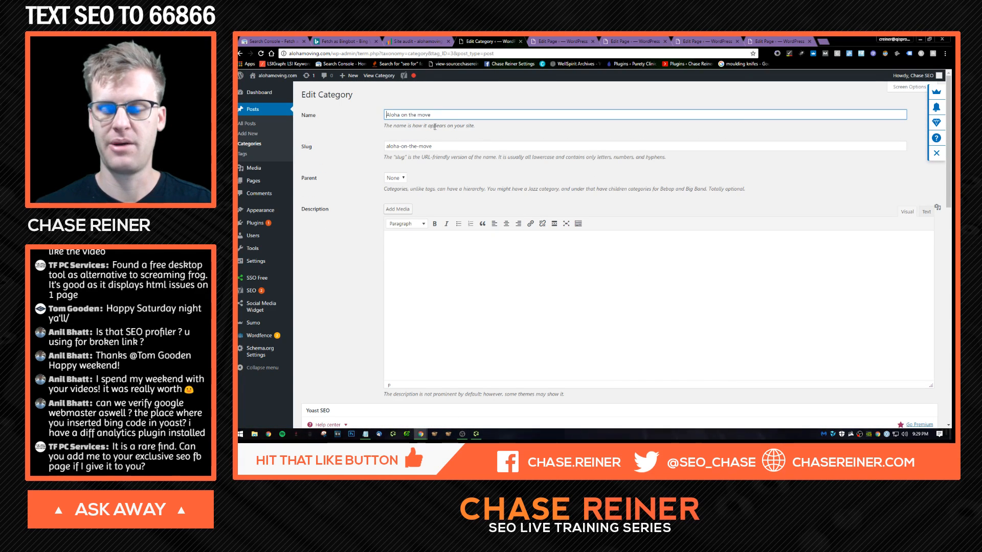
# - Set the "Aloha on the move" category's Yoast meta robots index option to Index and update the category
pyautogui.scroll(-6, 460, 149)
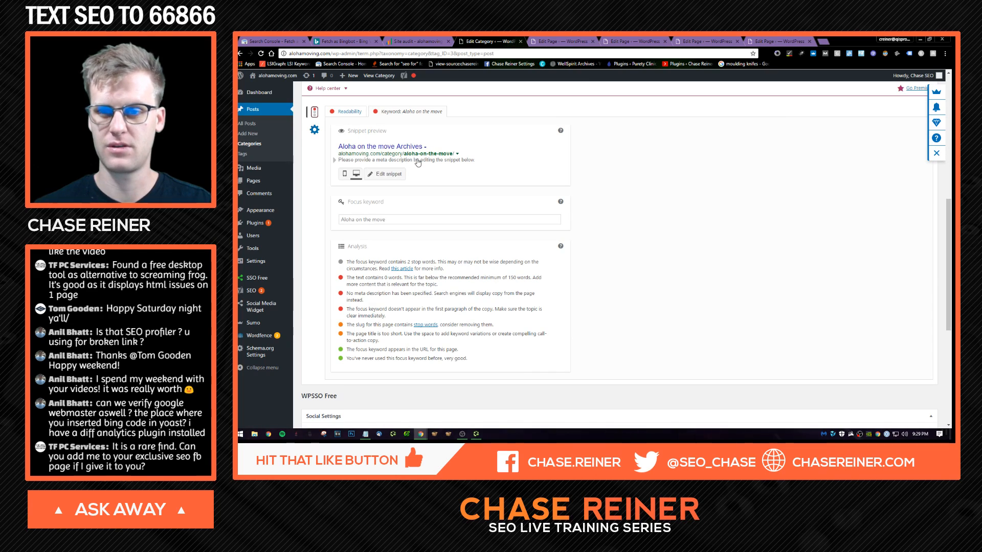
pyautogui.scroll(-4, 417, 163)
pyautogui.scroll(6, 422, 194)
pyautogui.scroll(-6, 429, 231)
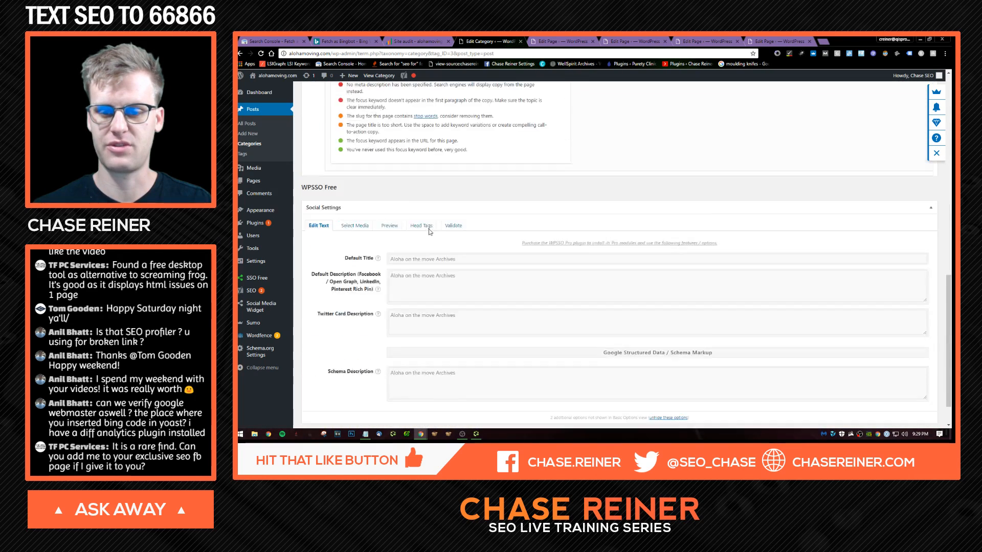
pyautogui.scroll(-1, 429, 232)
pyautogui.scroll(6, 317, 218)
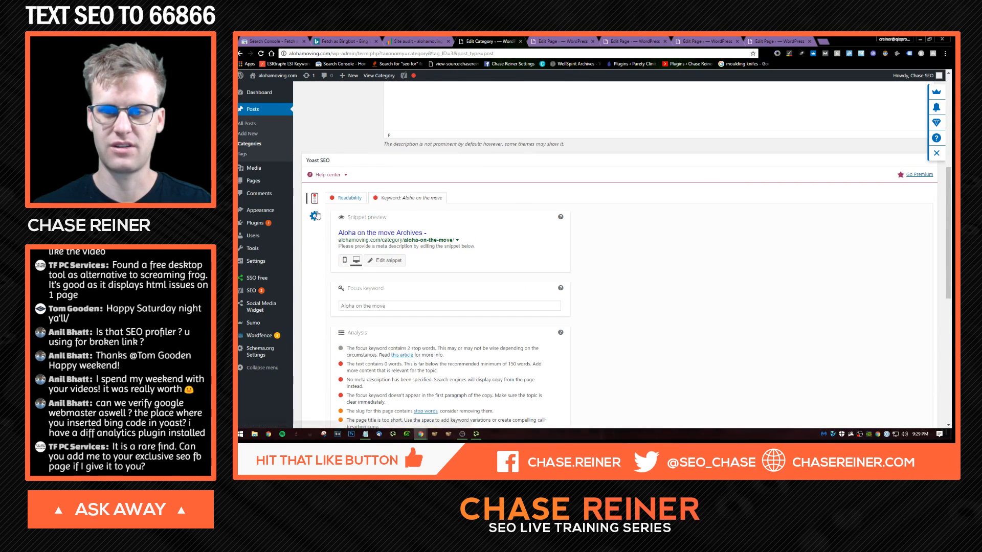
pyautogui.click(315, 216)
pyautogui.click(397, 230)
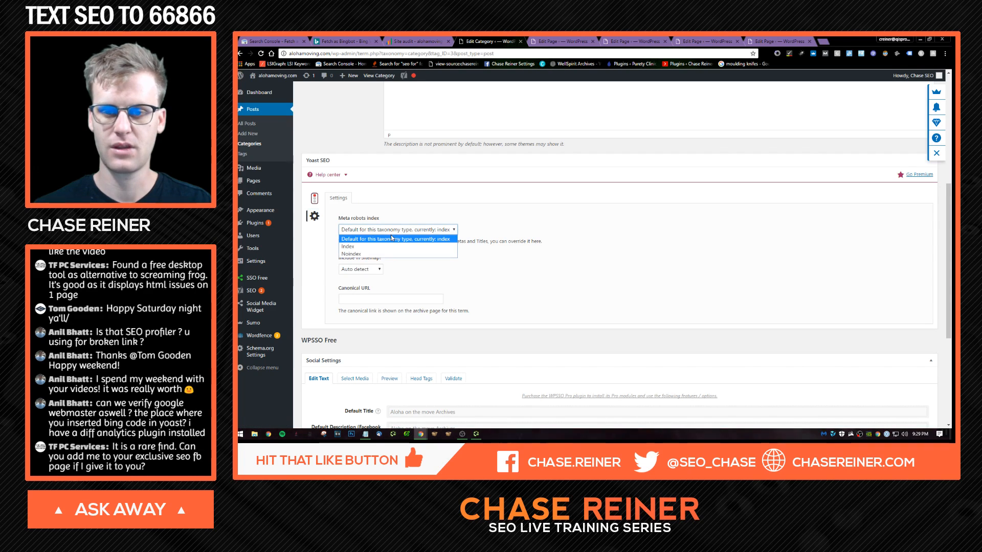
pyautogui.click(358, 247)
pyautogui.scroll(-6, 506, 279)
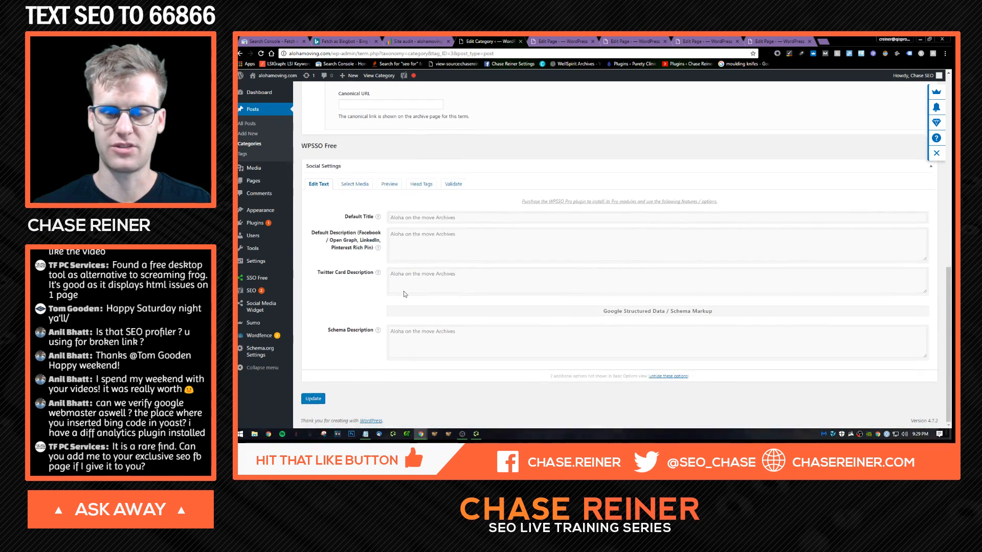
pyautogui.click(314, 399)
pyautogui.scroll(5, 484, 245)
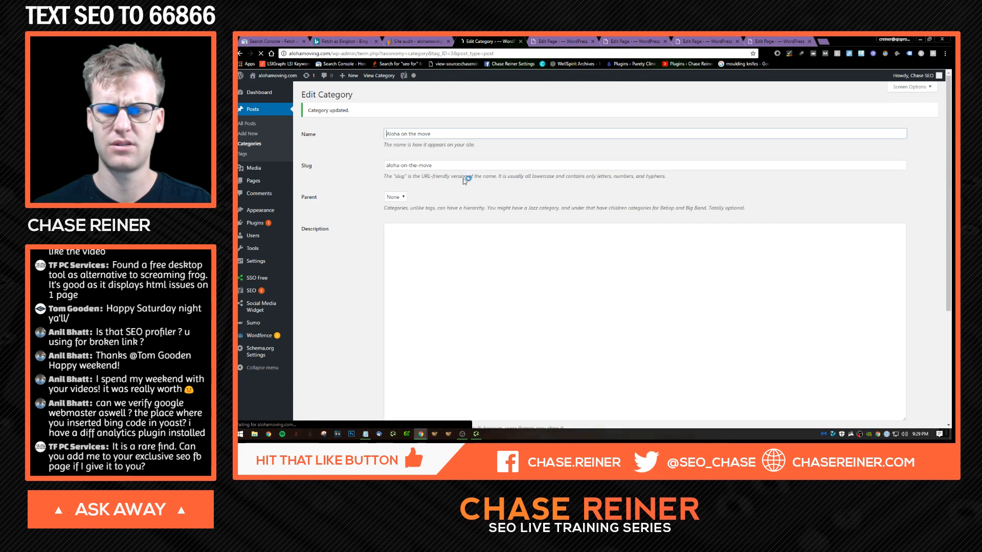
# - Look over the updated "Aloha on the move" category page and close it
pyautogui.scroll(-2, 450, 163)
pyautogui.scroll(3, 496, 129)
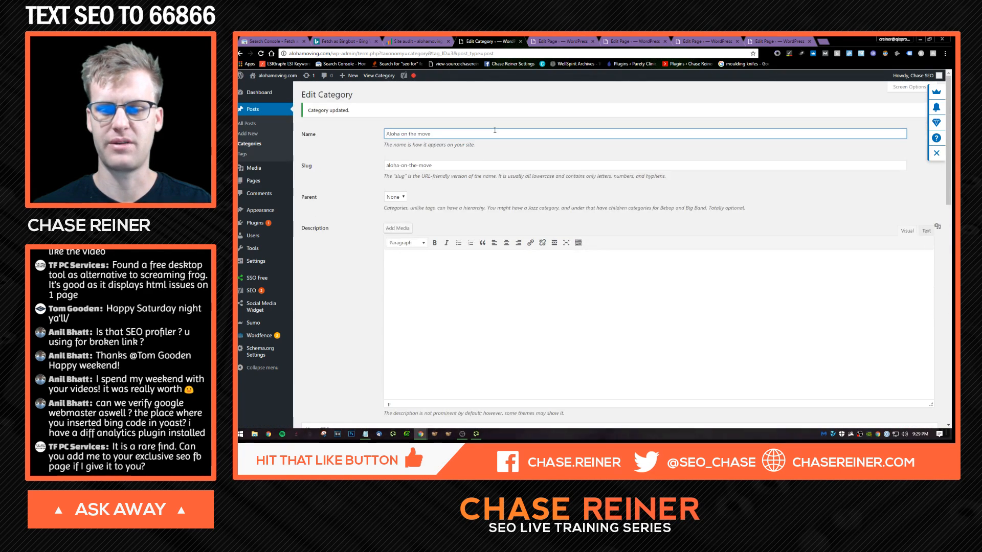
pyautogui.scroll(-6, 516, 129)
pyautogui.scroll(5, 520, 122)
pyautogui.scroll(1, 525, 111)
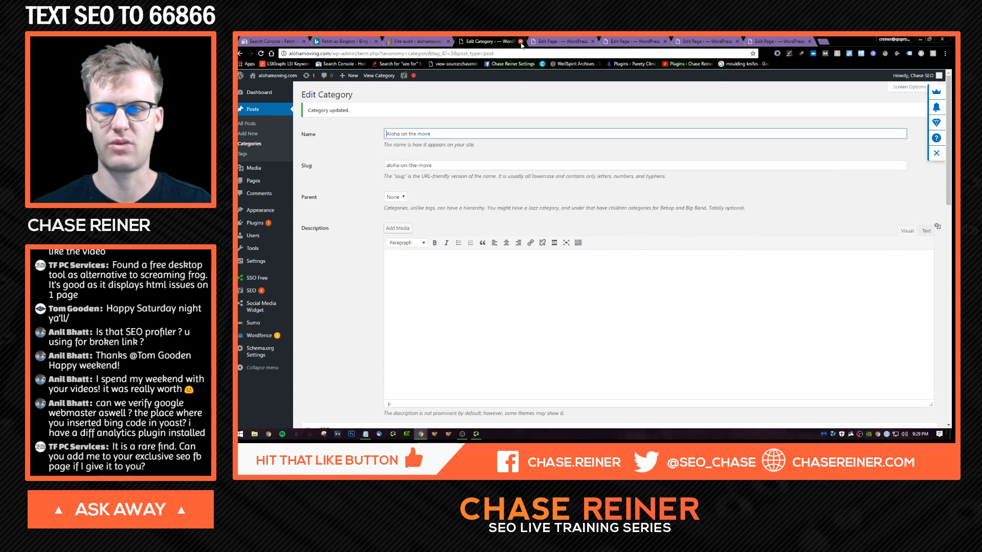
pyautogui.click(521, 42)
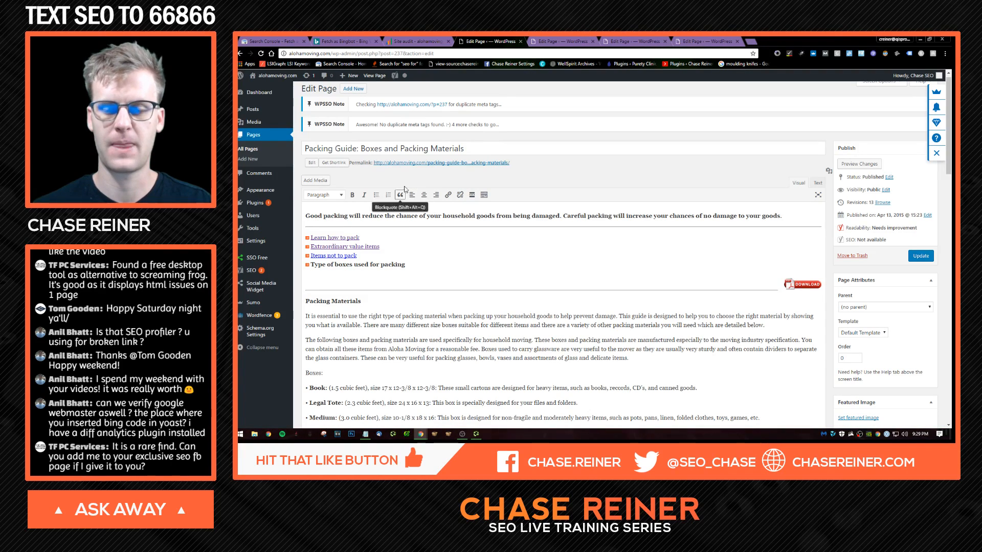
# - Open the post categories list in a new tab and check the "Aloha on the move" category before returning to the list
pyautogui.moveTo(273, 114)
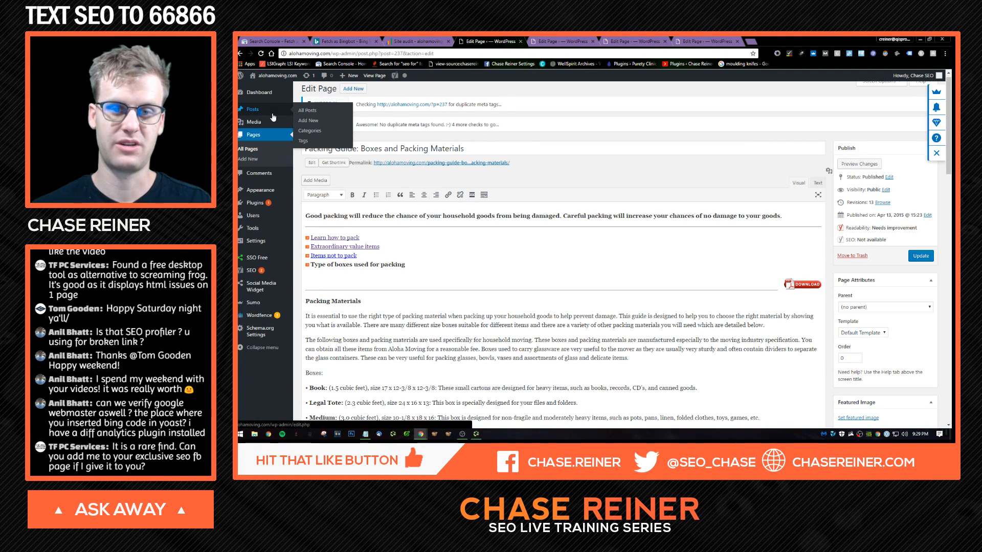
pyautogui.rightClick(332, 131)
pyautogui.click(353, 136)
pyautogui.click(560, 41)
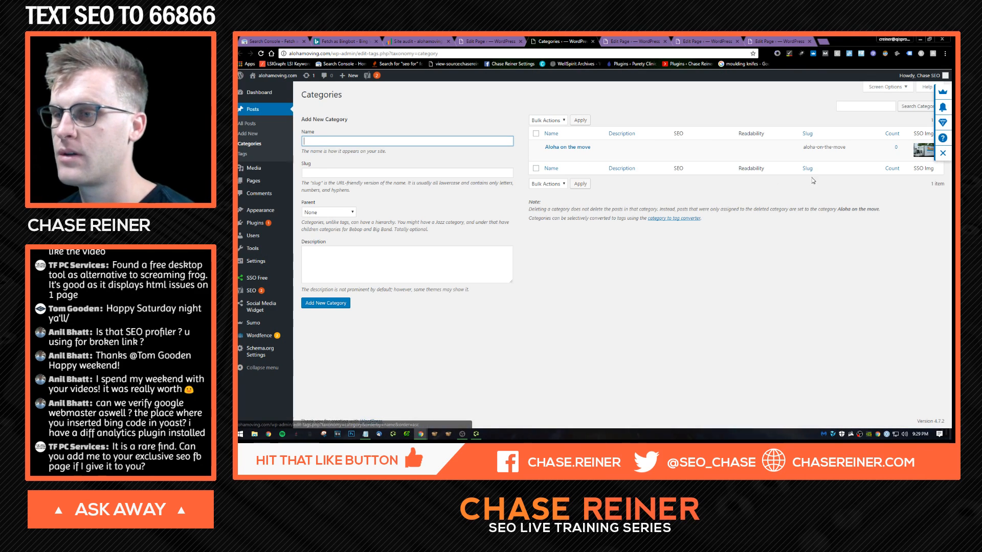
pyautogui.click(582, 148)
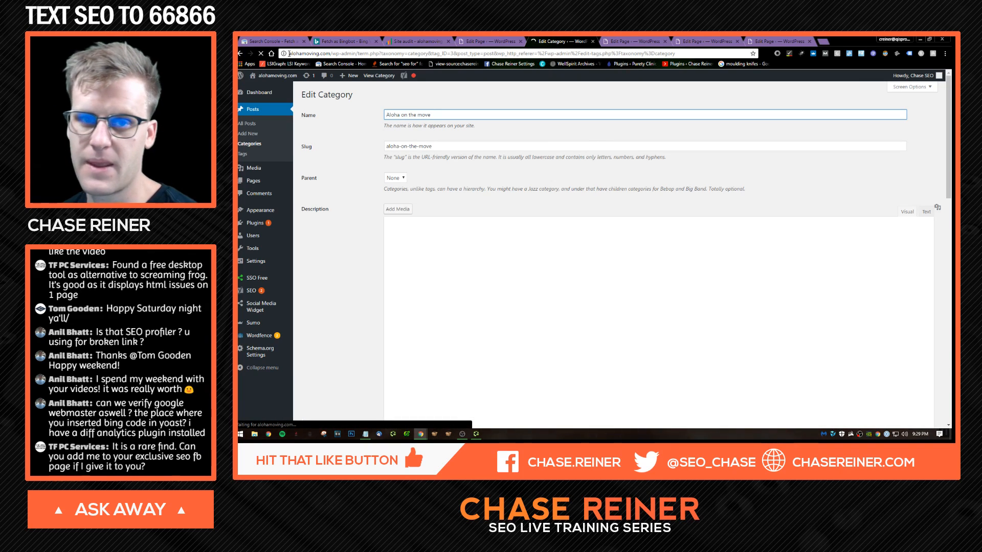
pyautogui.hotkey('alt', 'Left')
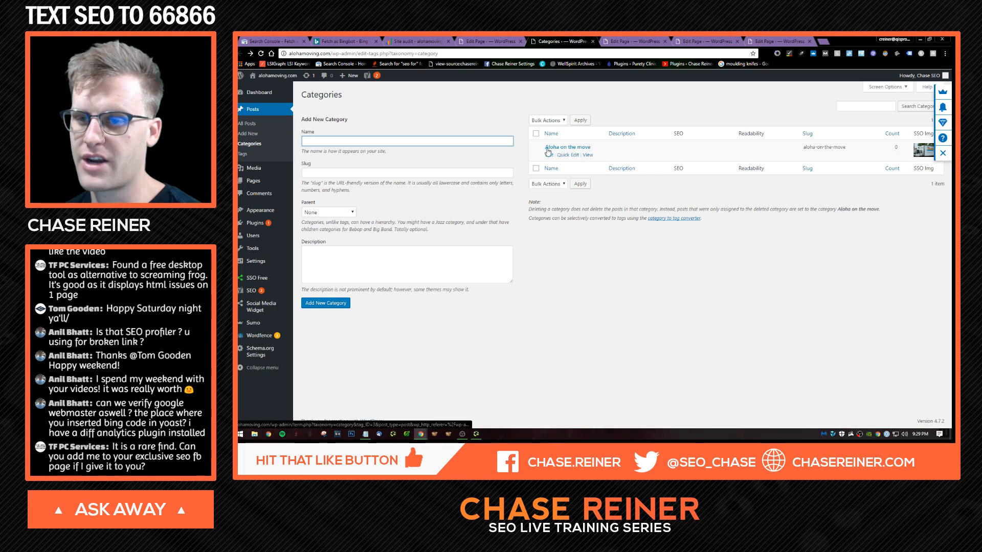
# - Mark the "Aloha on the move" category in the list, look through its edit page, and return to the list
pyautogui.click(536, 134)
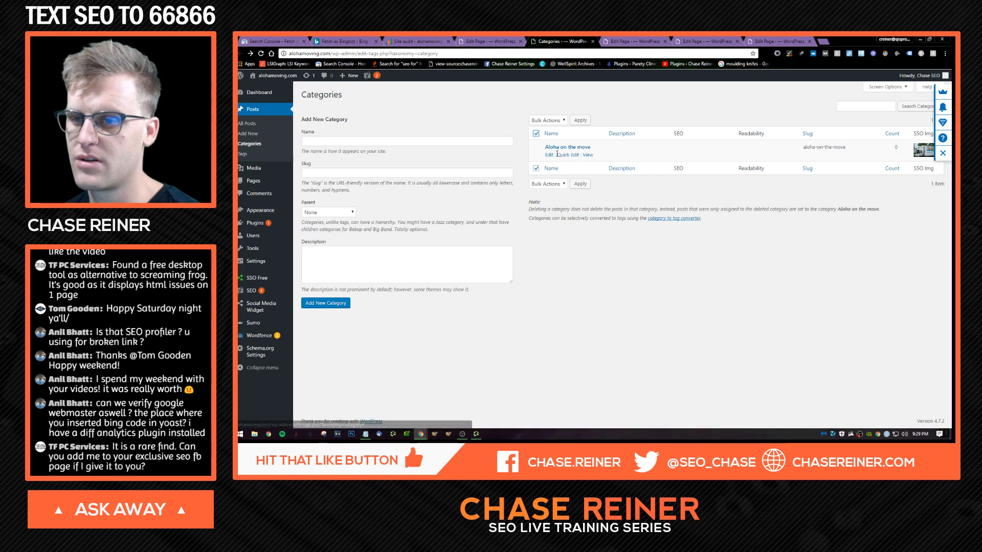
pyautogui.click(549, 155)
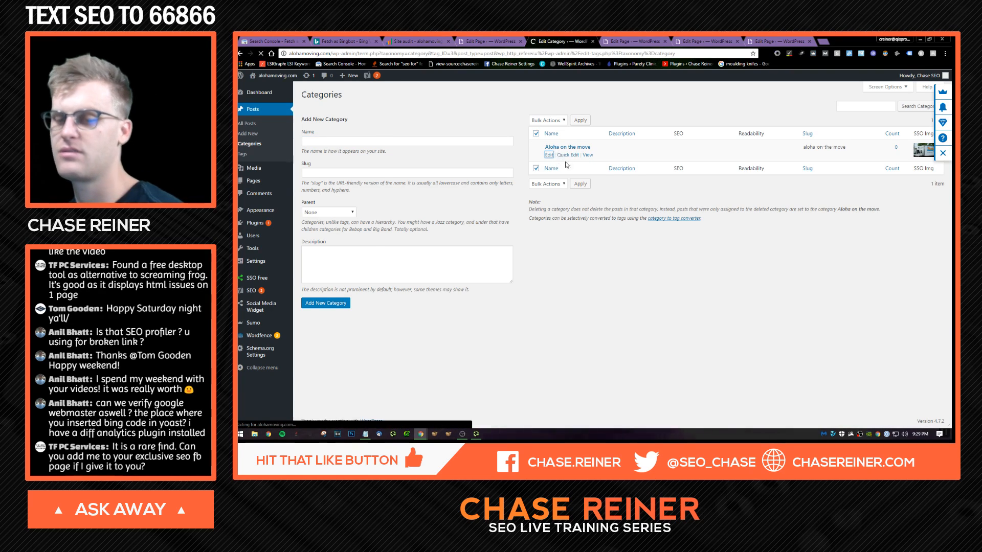
pyautogui.scroll(-10, 521, 179)
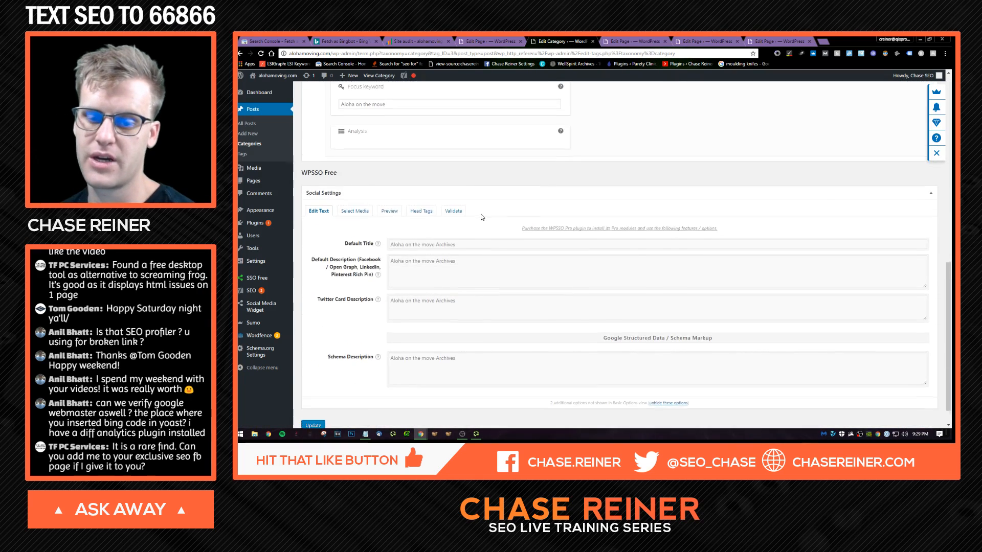
pyautogui.scroll(10, 471, 262)
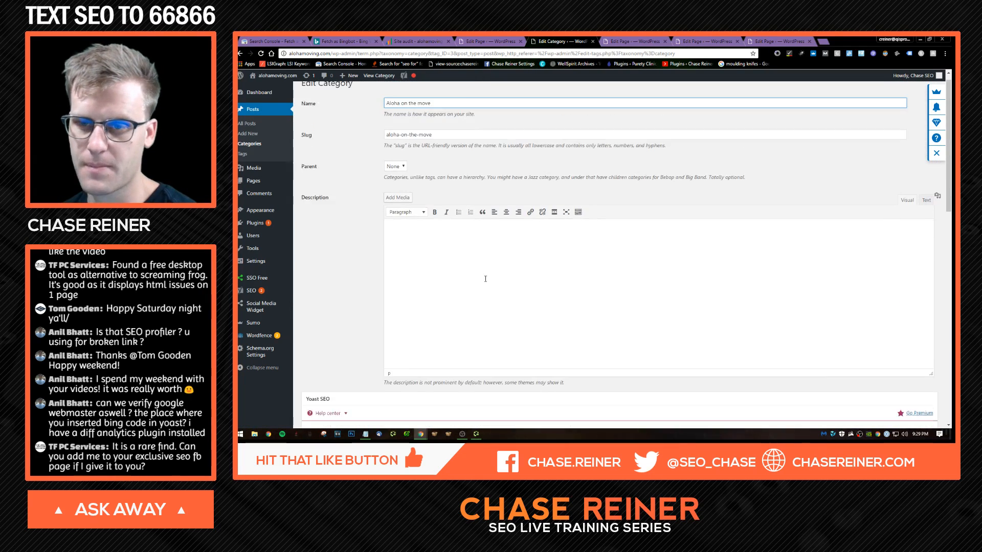
pyautogui.scroll(-10, 511, 215)
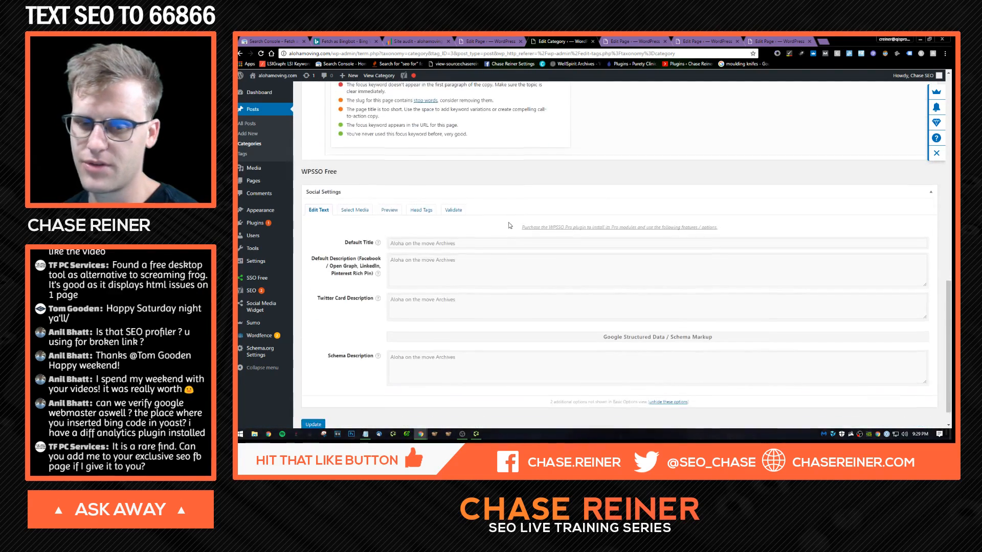
pyautogui.scroll(3, 511, 215)
pyautogui.click(240, 55)
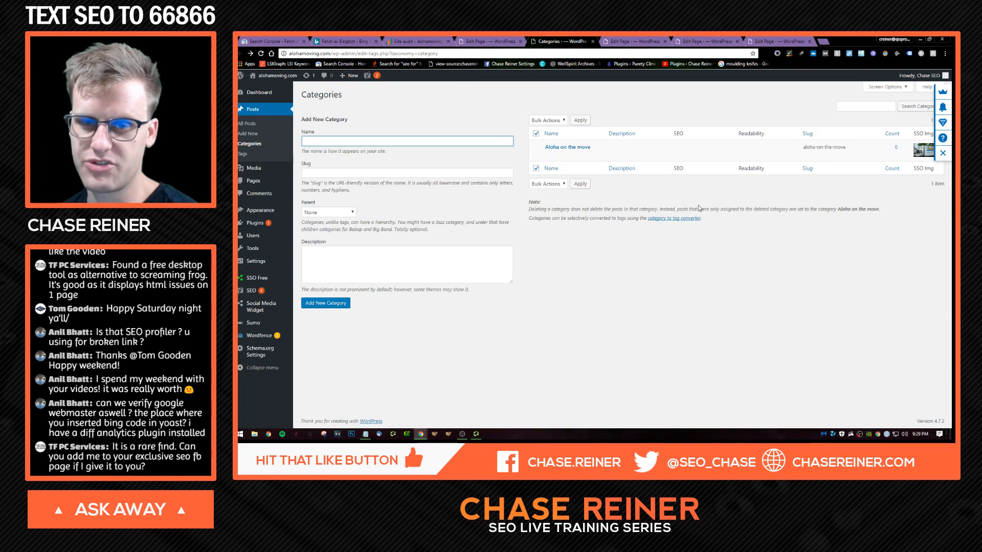
# - Try to delete the marked "Aloha on the move" category with the Delete bulk action
pyautogui.click(547, 120)
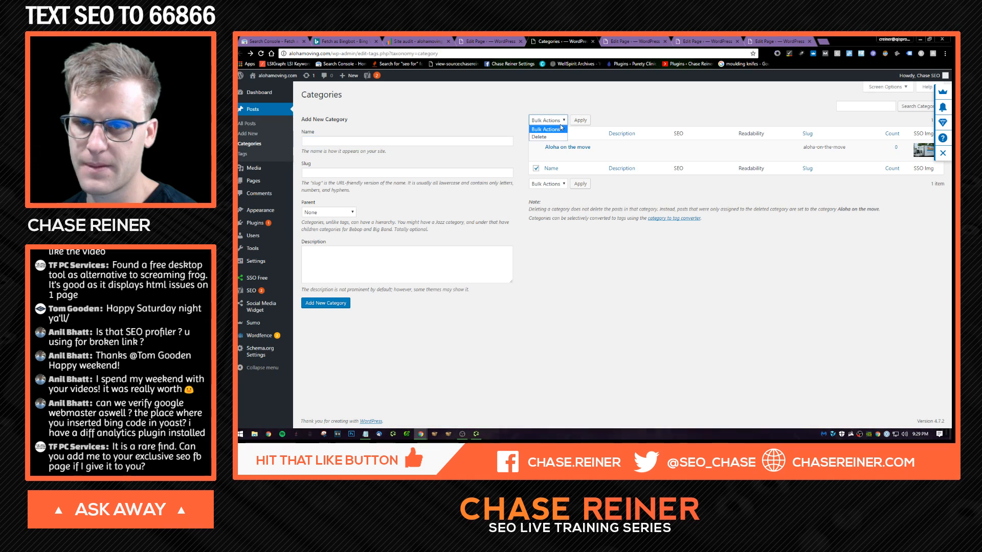
pyautogui.click(542, 135)
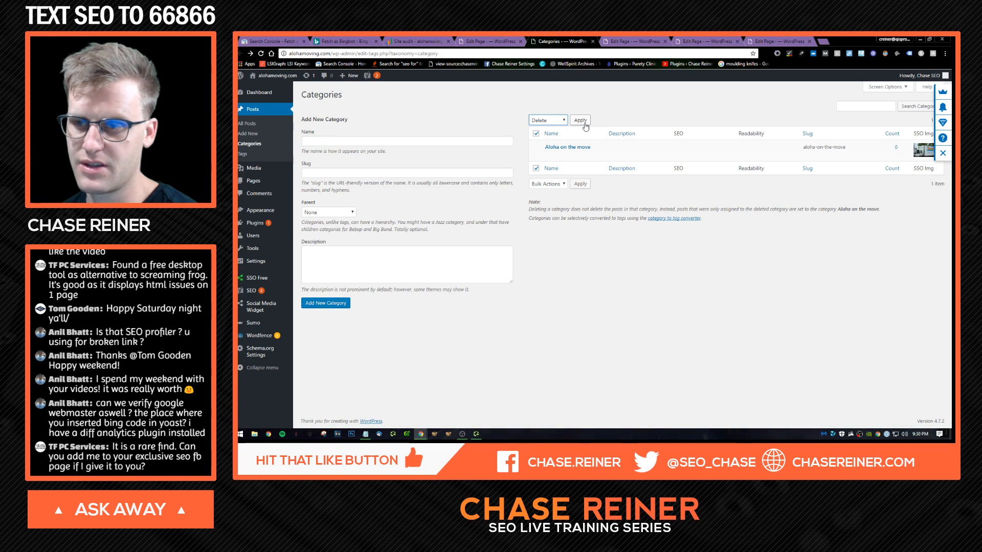
pyautogui.click(585, 124)
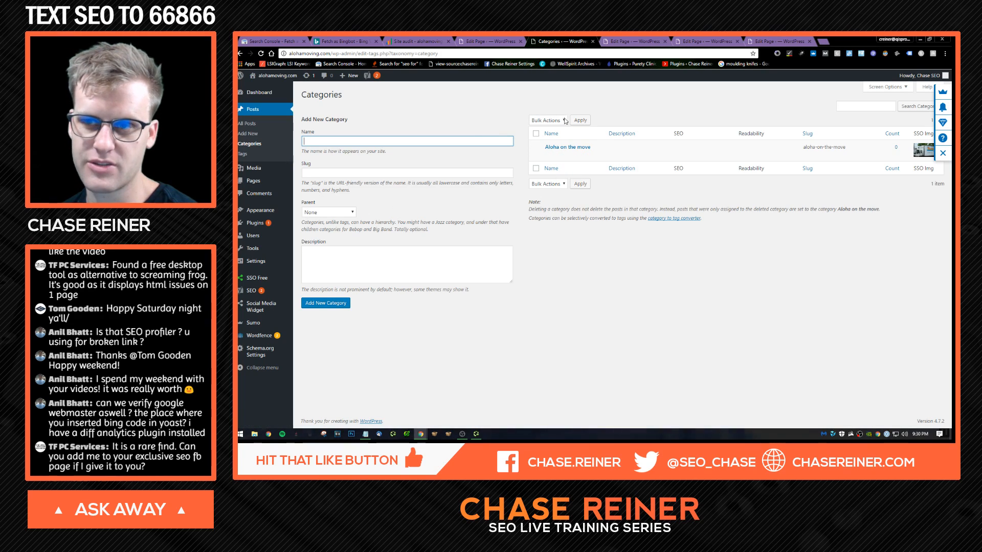
pyautogui.rightClick(574, 146)
pyautogui.click(555, 226)
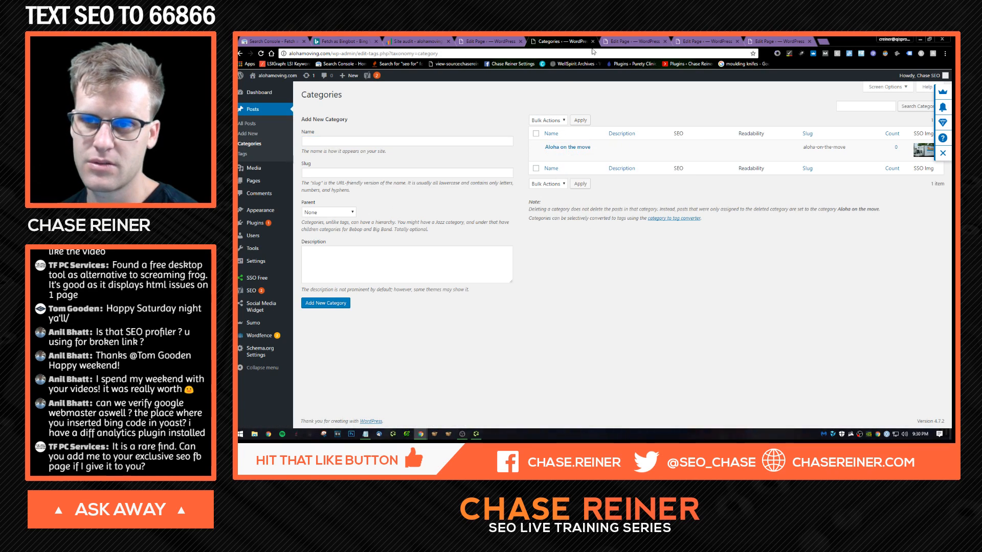
# - Check the site's post tags list and close that tab
pyautogui.click(243, 154)
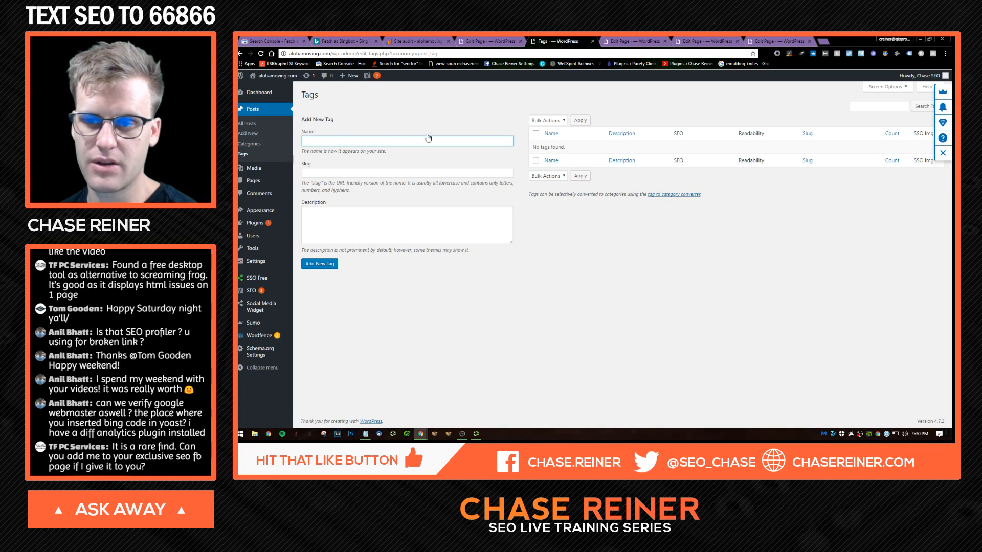
pyautogui.click(277, 132)
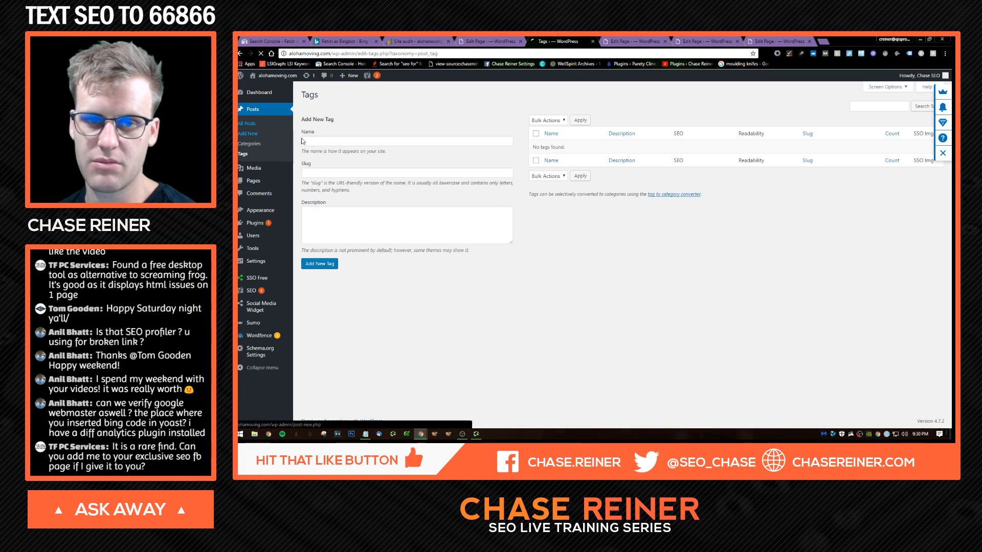
pyautogui.click(592, 41)
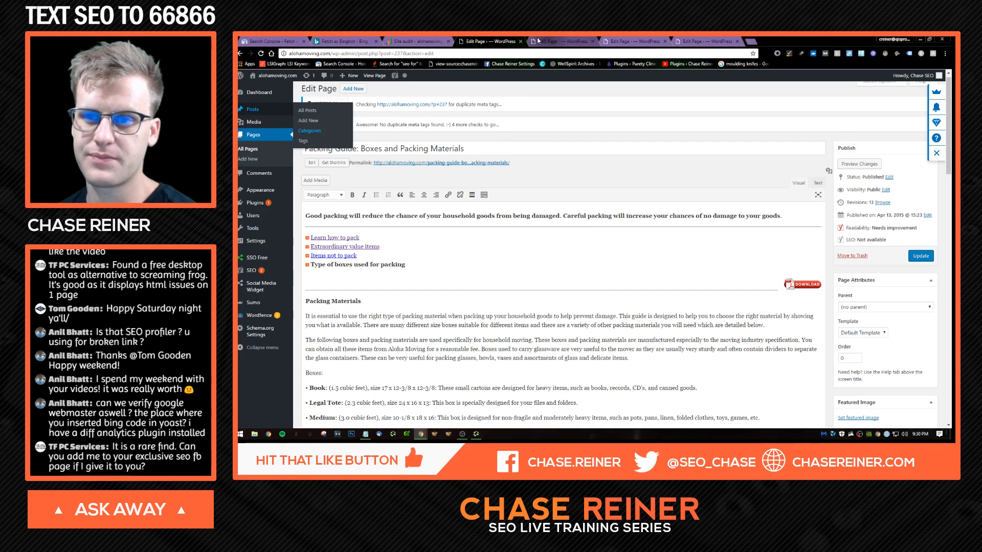
# - Extend the boxes page's Yoast SEO title to "Packing Guide: Boxes and Packing Materials - Aloha Moving"
pyautogui.moveTo(503, 150); pyautogui.dragTo(417, 149)
pyautogui.hotkey('ctrl', 'a')
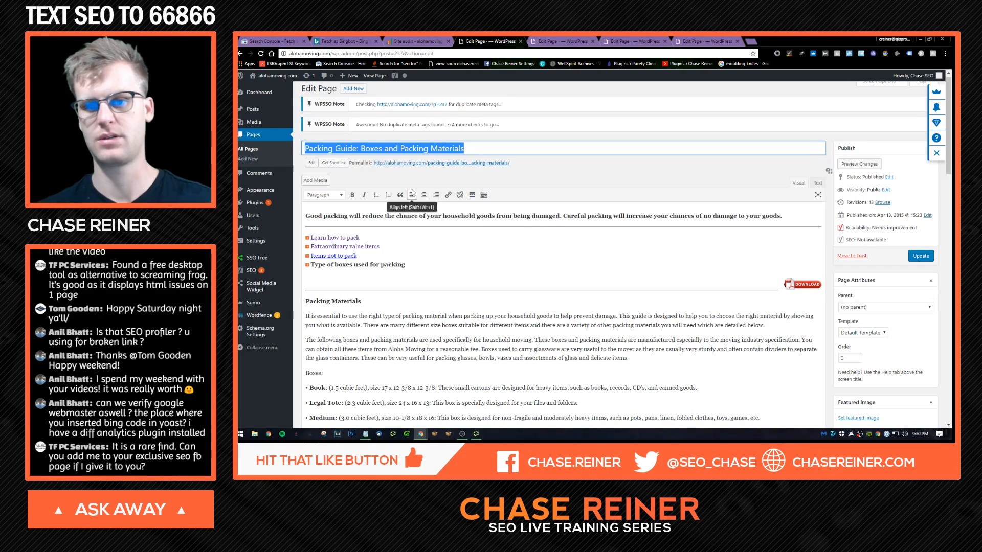
pyautogui.scroll(-5, 451, 213)
pyautogui.scroll(-10, 451, 214)
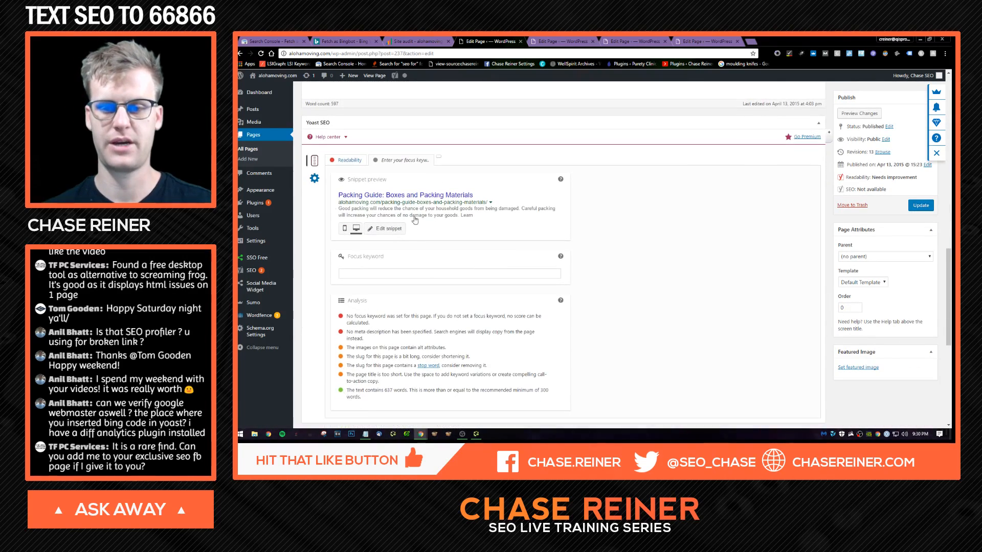
pyautogui.click(413, 197)
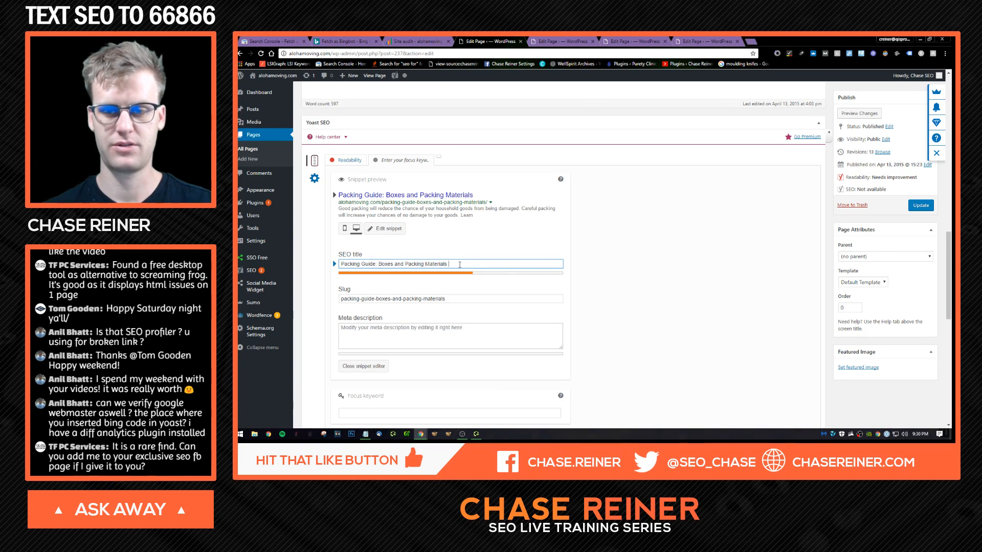
pyautogui.write('- Aloha Moving')
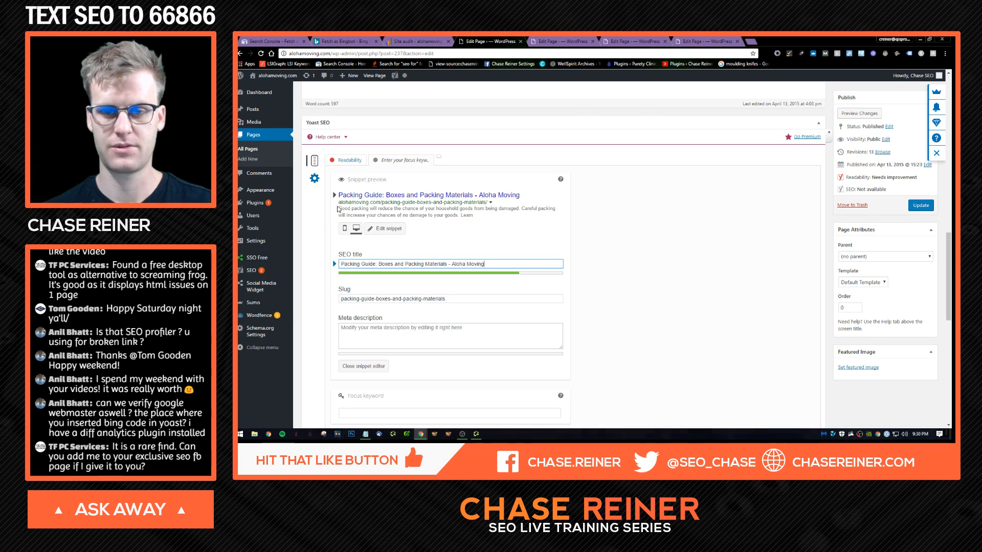
# - Fill the meta description with the snippet preview's two full sentences, starting "Good packing will reduce the chance of your household goods from being damaged"
pyautogui.moveTo(338, 209); pyautogui.dragTo(465, 221)
pyautogui.hotkey('ctrl', 'c')
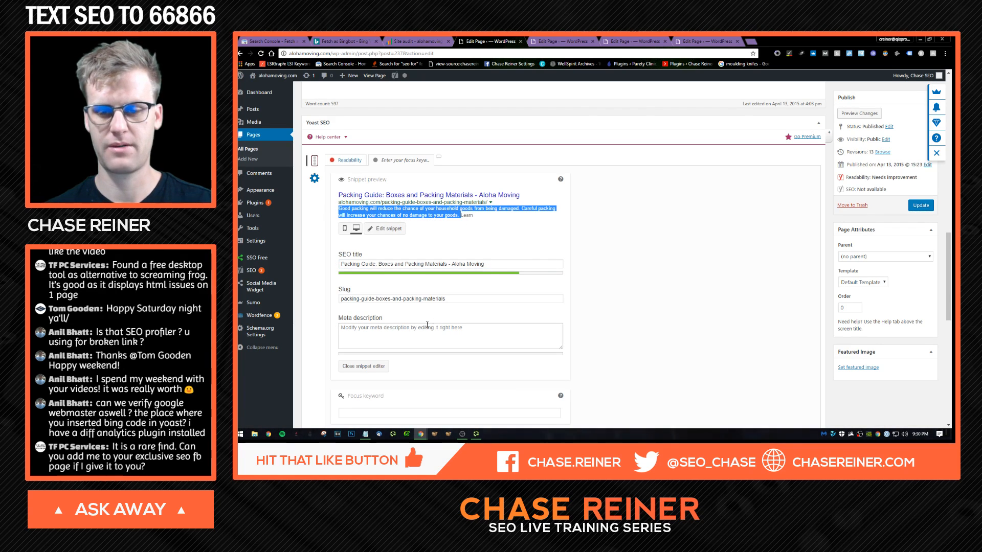
pyautogui.click(427, 325)
pyautogui.hotkey('ctrl', 'v')
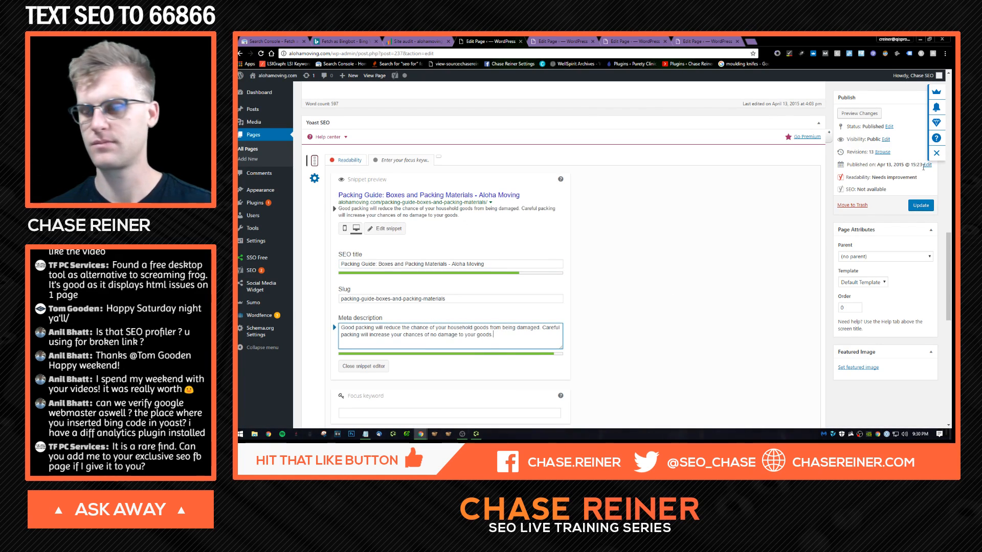
pyautogui.click(923, 207)
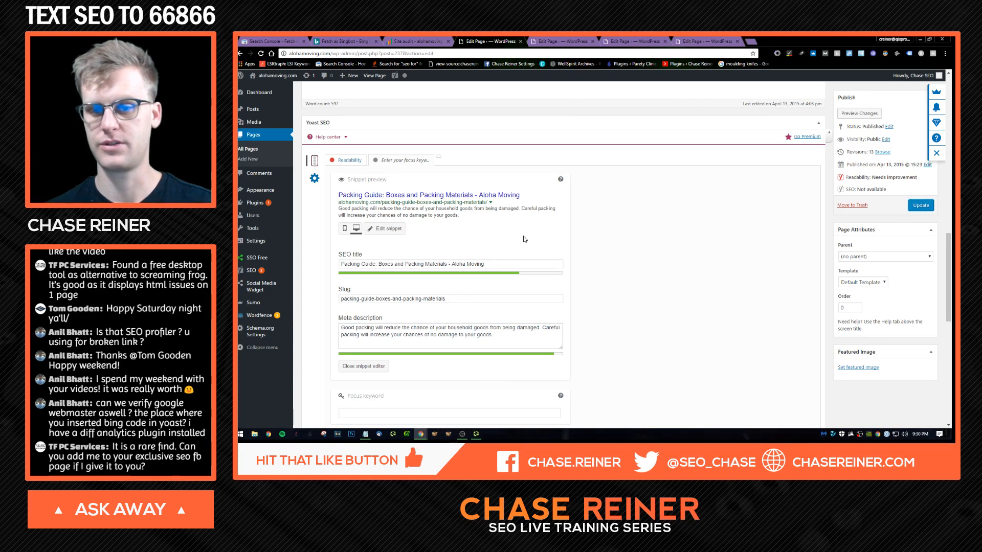
# - Enter "Packing Guide" as the Yoast focus keyword for the boxes and packing materials page
pyautogui.click(379, 199)
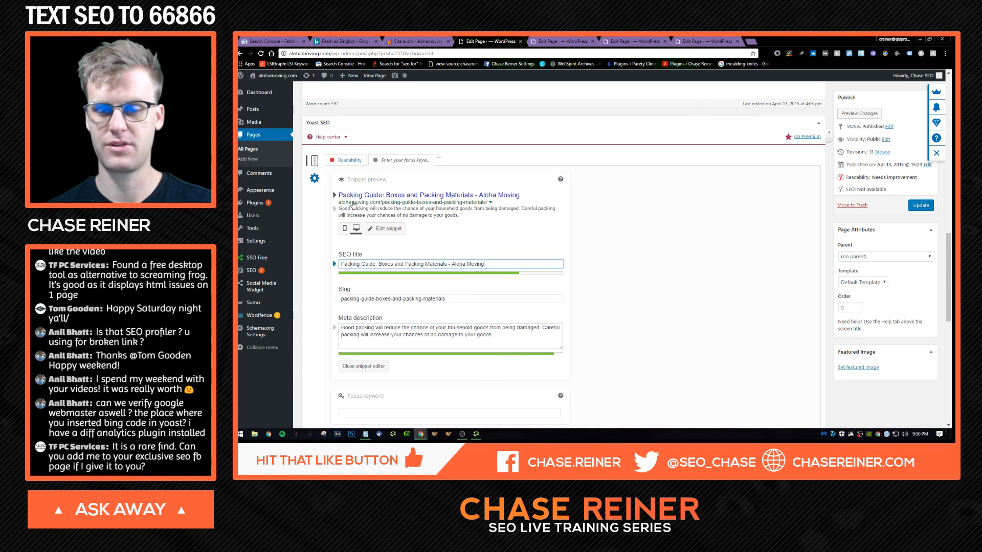
pyautogui.moveTo(346, 196)
pyautogui.mouseDown()
pyautogui.moveTo(382, 197)
pyautogui.moveTo(342, 198)
pyautogui.mouseUp()
pyautogui.scroll(-3, 358, 255)
pyautogui.click(393, 305)
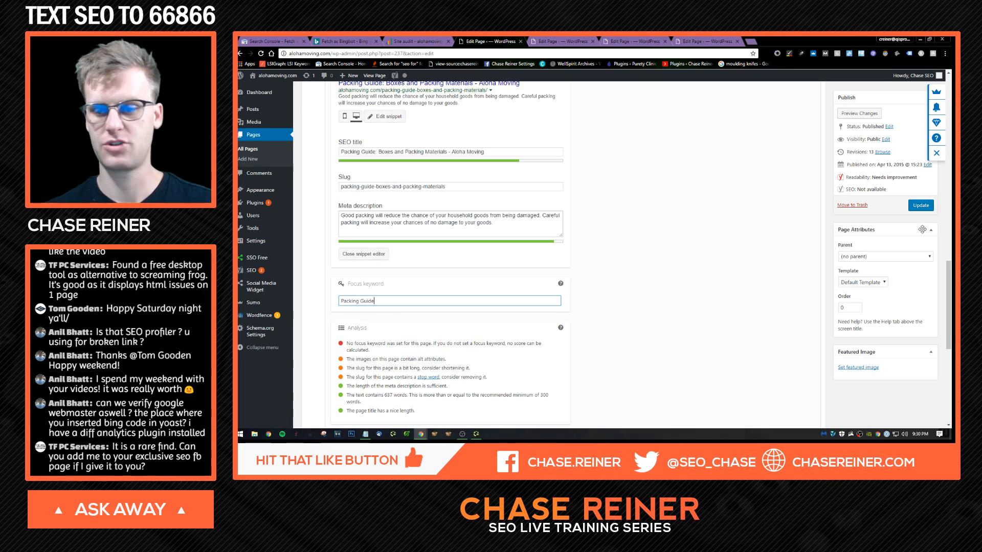
# - Update the Packing Guide: Boxes and Packing Materials page and copy its permalink address
pyautogui.click(921, 205)
pyautogui.scroll(6, 466, 187)
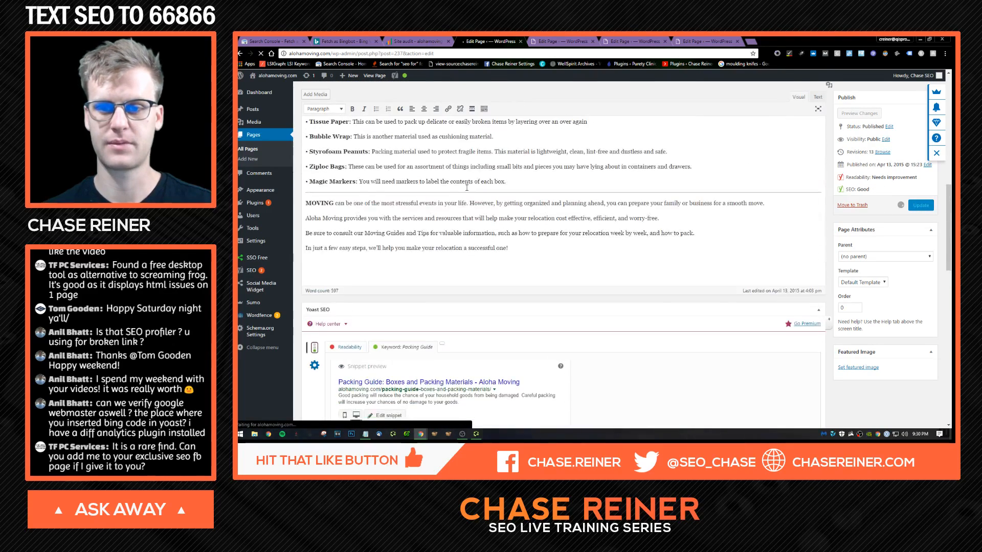
pyautogui.rightClick(411, 160)
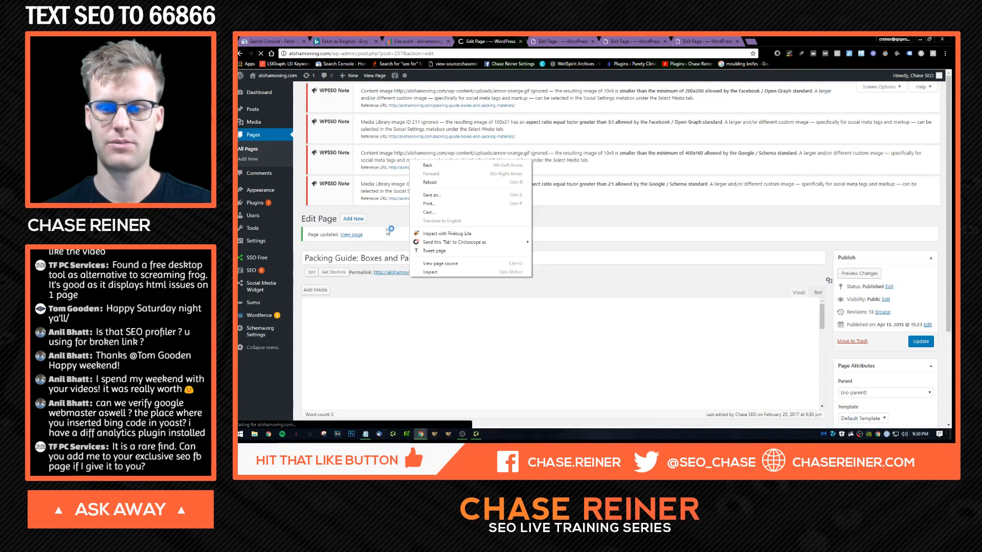
pyautogui.rightClick(389, 274)
pyautogui.click(576, 278)
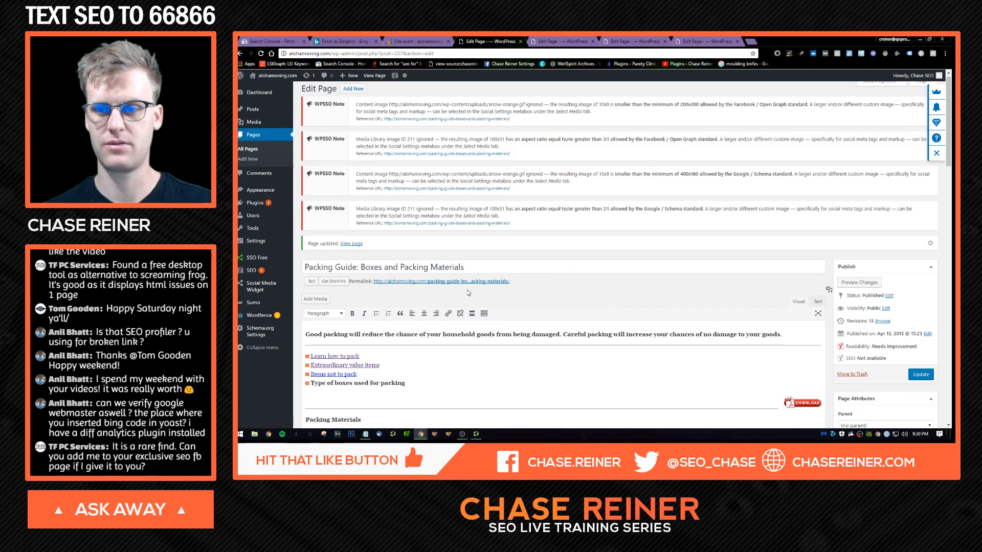
pyautogui.rightClick(462, 280)
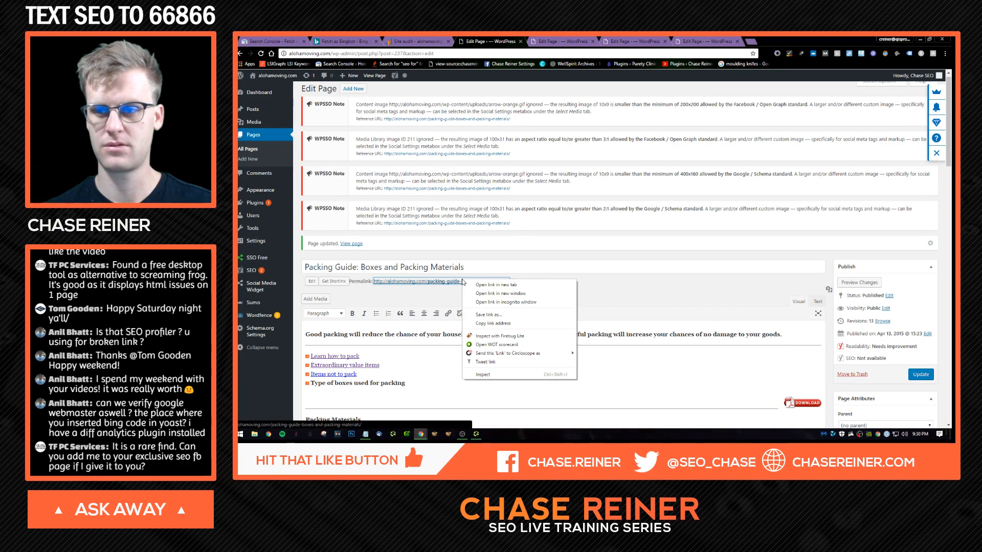
pyautogui.click(503, 324)
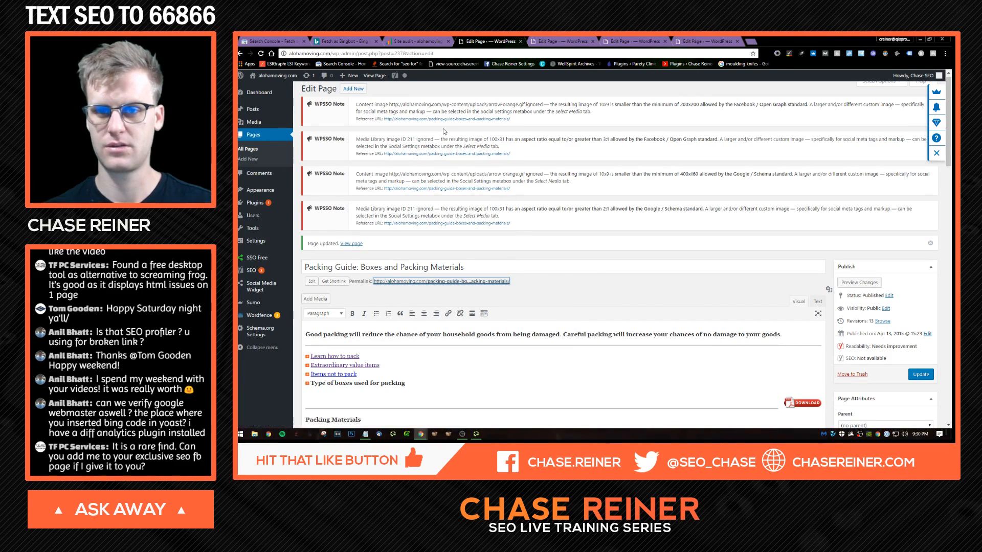
# - Submit the copied packing-guide-boxes-and-packing-materials URL to Fetch as Bingbot in Bing Webmaster
pyautogui.click(541, 41)
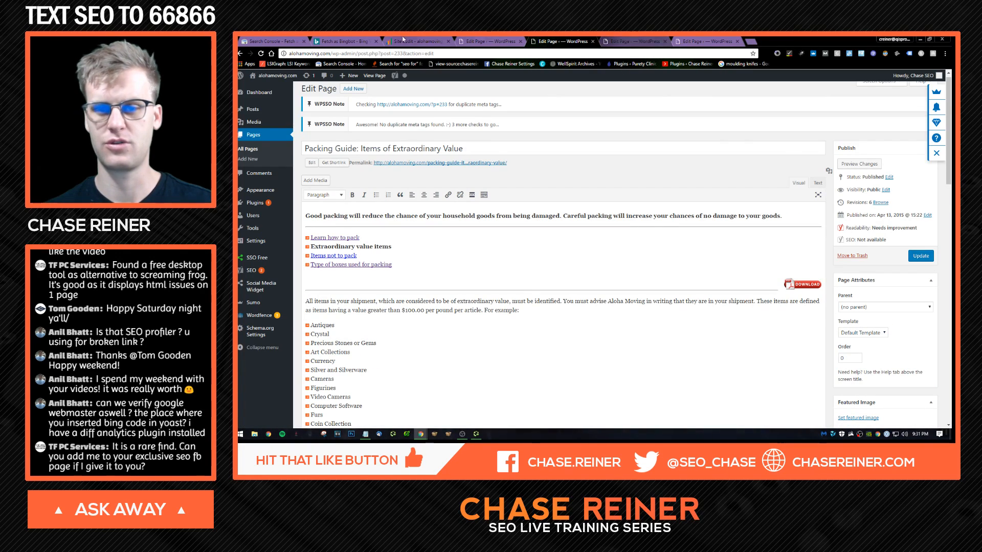
pyautogui.click(342, 41)
pyautogui.click(466, 147)
pyautogui.click(483, 148)
# - Fetch the path packing-guide-boxes-and-packing-materials/ for Desktop with Fetch as Google in Search Console
pyautogui.click(279, 41)
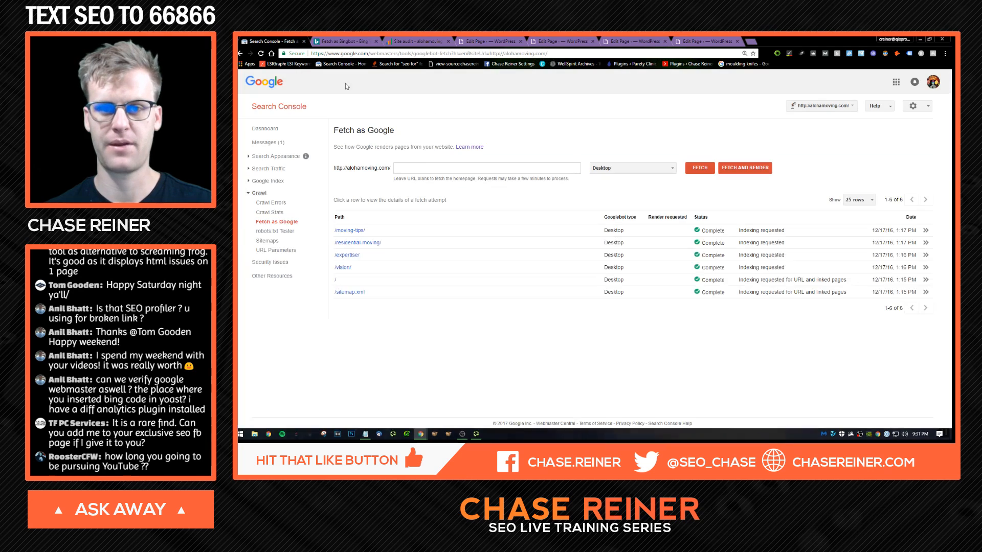
pyautogui.click(438, 168)
pyautogui.hotkey('ctrl', 'v')
pyautogui.hotkey('shift', 'Home')
pyautogui.press('BackSpace')
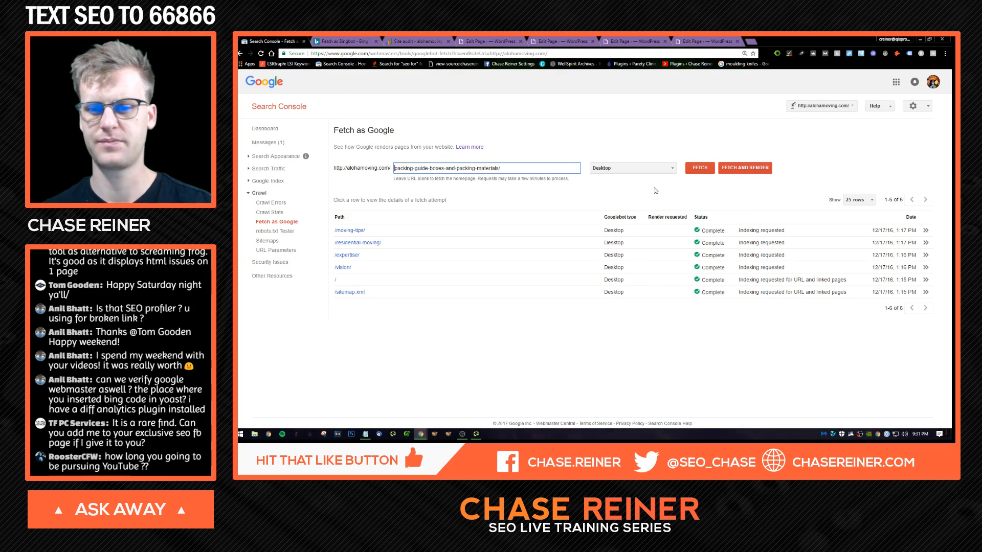
pyautogui.click(696, 171)
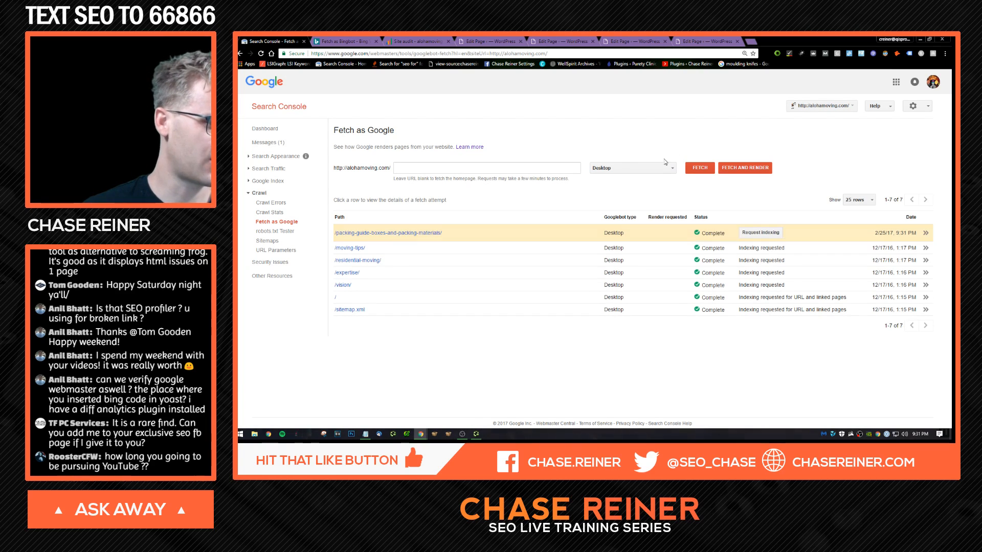
# - Request indexing for the fetched boxes and packing materials path and complete the robot check's stairs image challenge
pyautogui.click(763, 233)
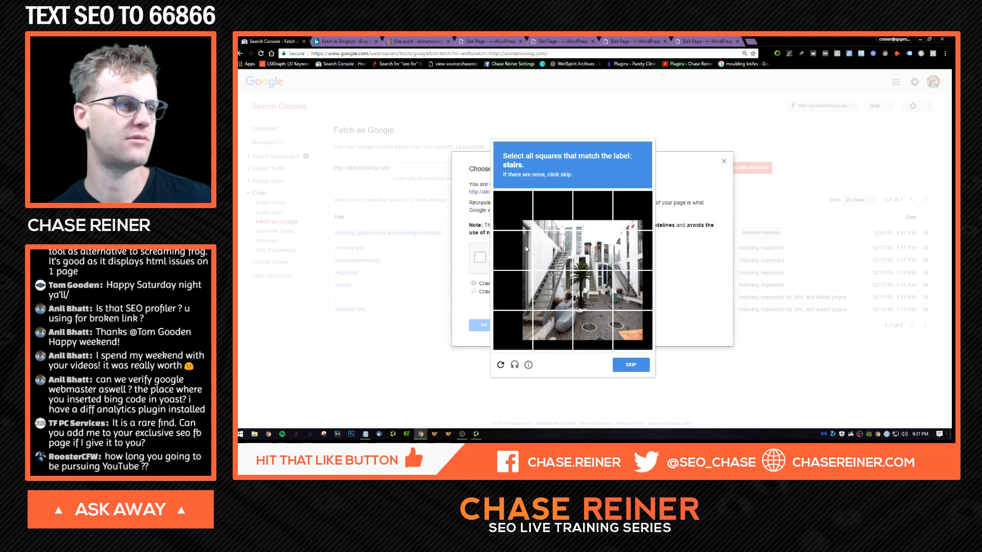
pyautogui.click(555, 251)
pyautogui.click(593, 250)
pyautogui.click(593, 289)
pyautogui.click(554, 290)
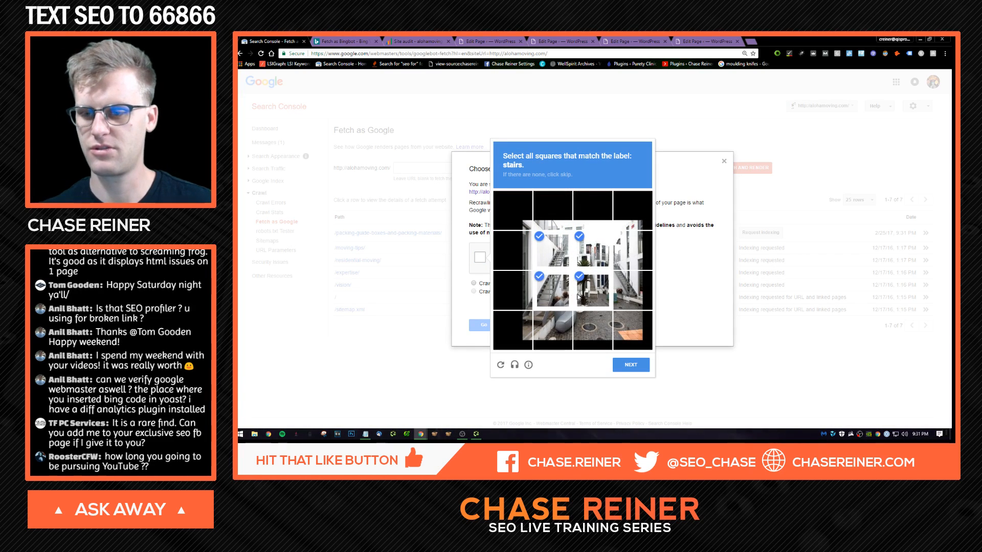
pyautogui.click(633, 290)
pyautogui.click(637, 253)
pyautogui.click(631, 365)
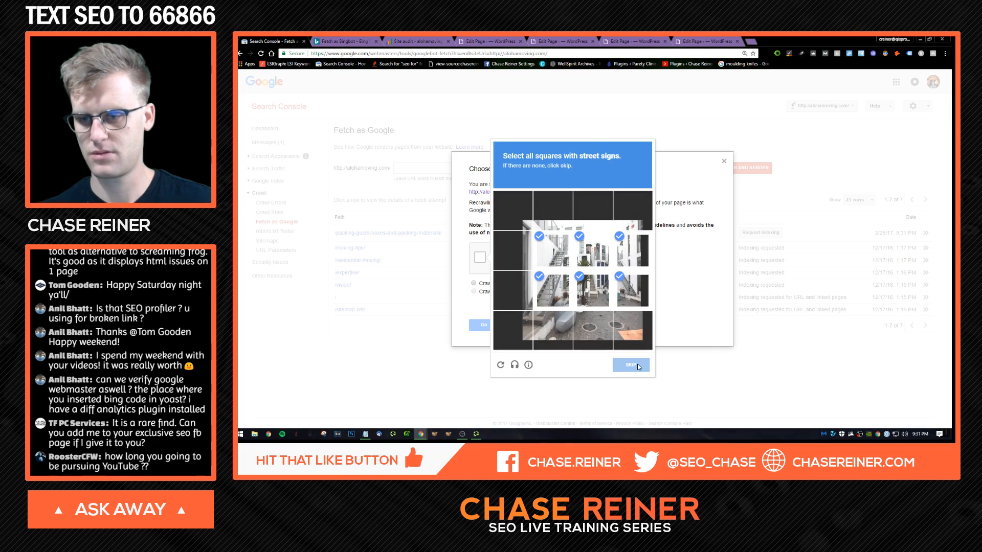
# - Complete the street signs challenge and submit the URL for indexing with Crawl only this URL
pyautogui.click(627, 211)
pyautogui.click(593, 210)
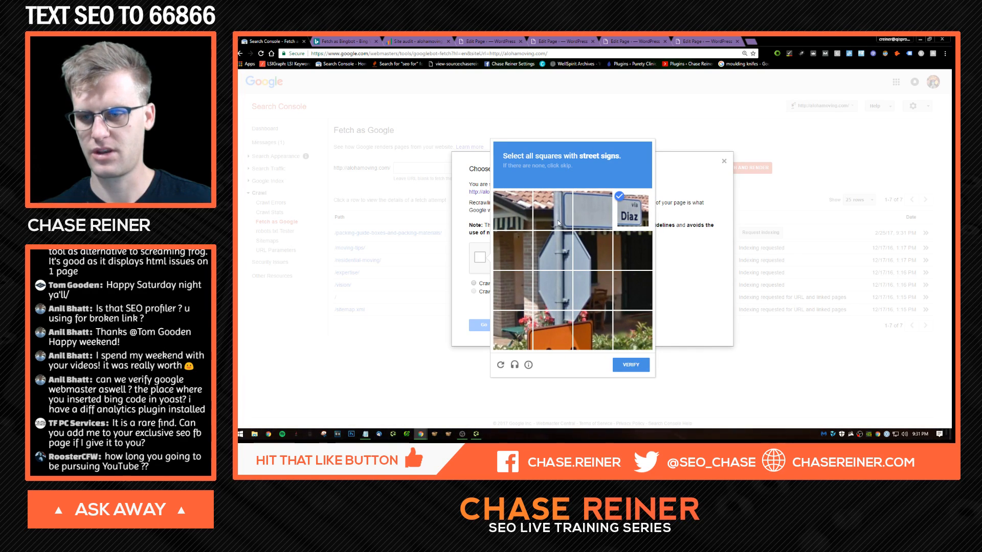
pyautogui.click(552, 210)
pyautogui.click(552, 250)
pyautogui.click(553, 330)
pyautogui.click(578, 304)
pyautogui.click(593, 250)
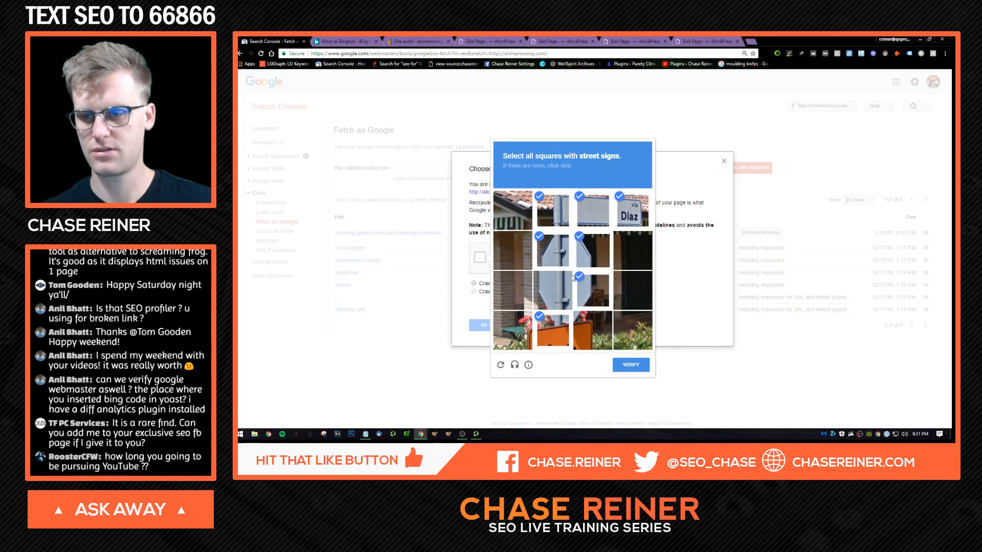
pyautogui.click(552, 290)
pyautogui.click(592, 330)
pyautogui.click(625, 365)
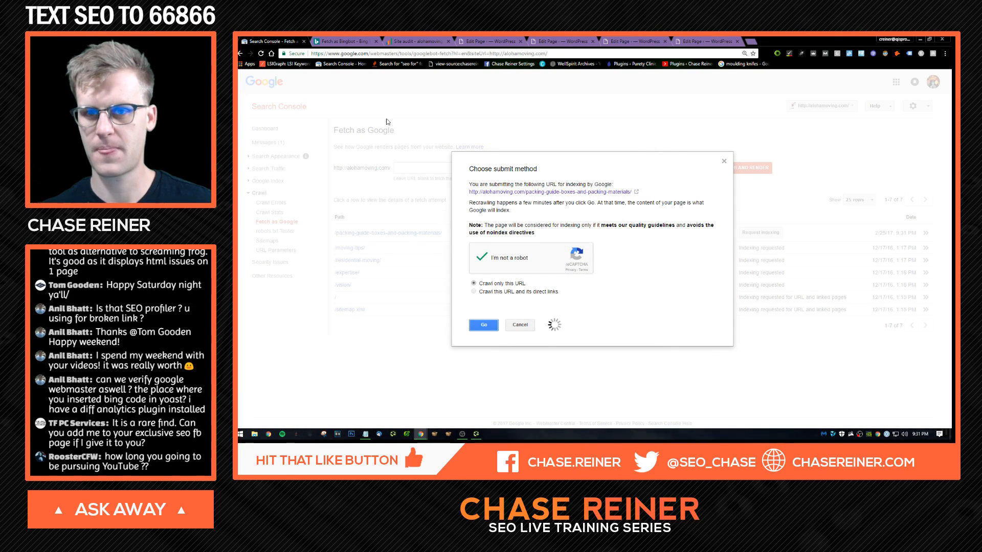
# - Check the boxes page's Bing fetch and Google indexing request, and close that page's WordPress edit tab
pyautogui.click(347, 41)
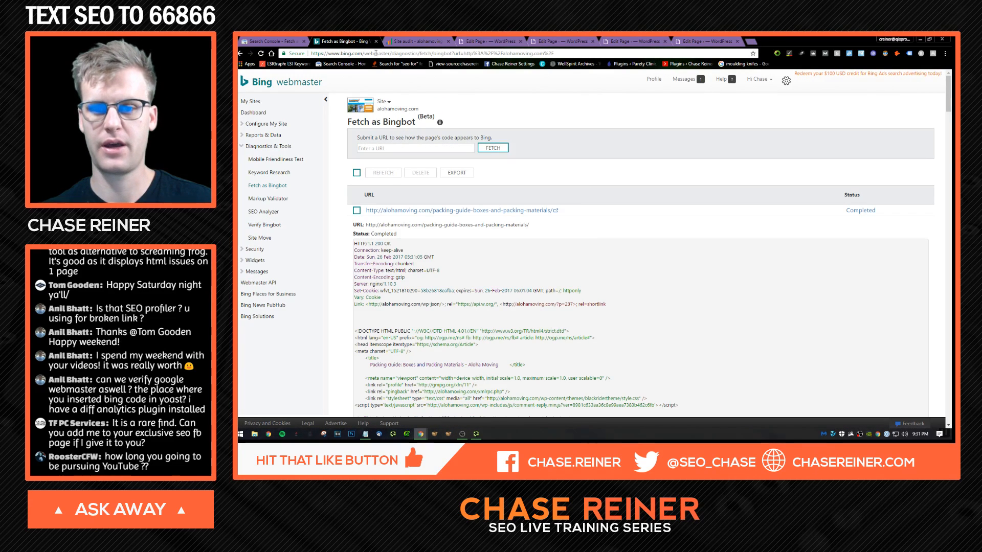
pyautogui.click(272, 41)
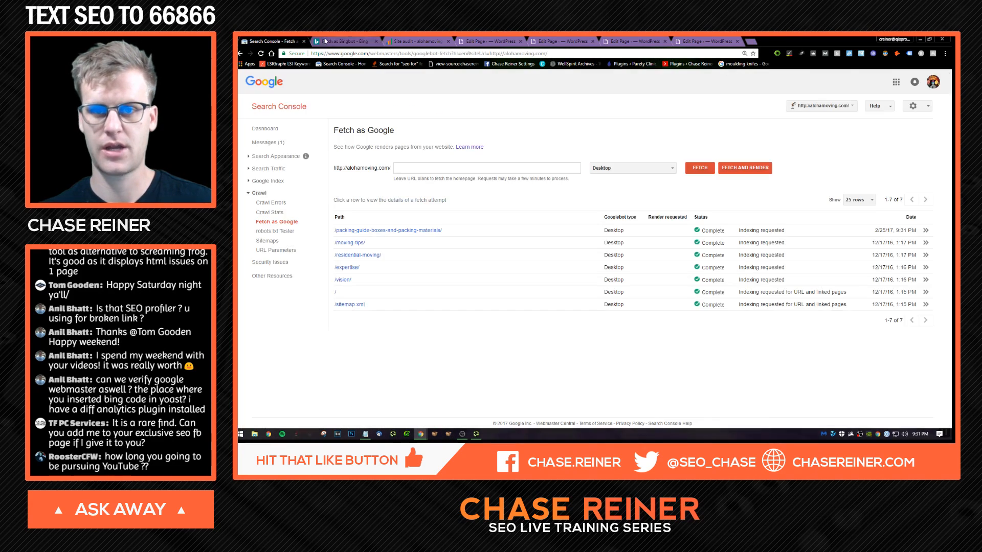
pyautogui.click(417, 41)
pyautogui.click(486, 41)
pyautogui.hotkey('ctrl', 'Tab')
pyautogui.hotkey('ctrl', 'Tab')
pyautogui.hotkey('ctrl', 'Tab')
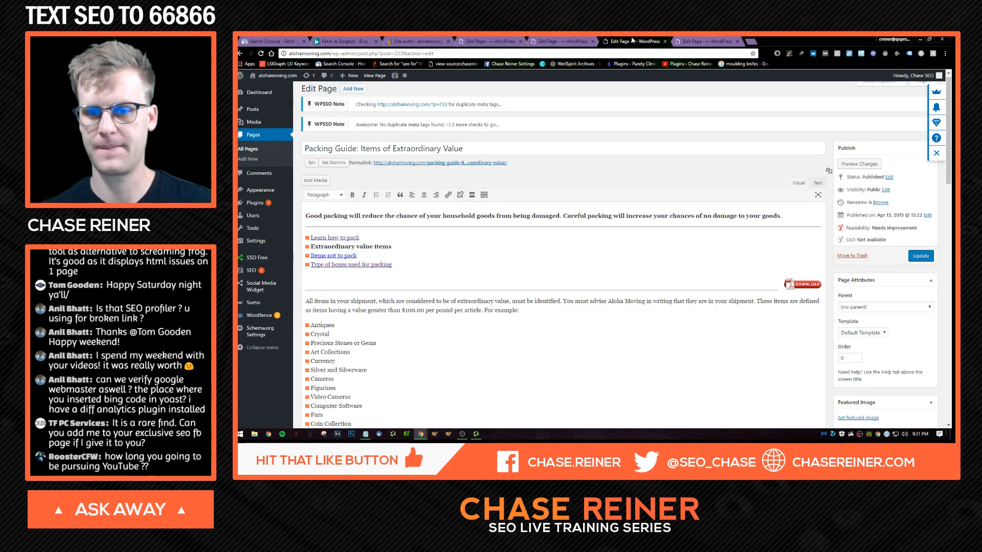
pyautogui.click(501, 40)
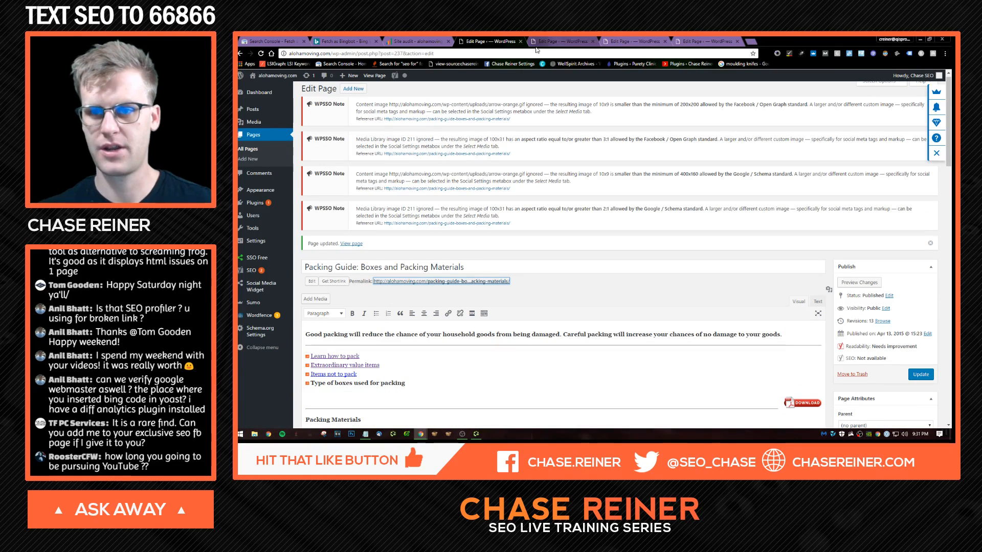
pyautogui.click(521, 41)
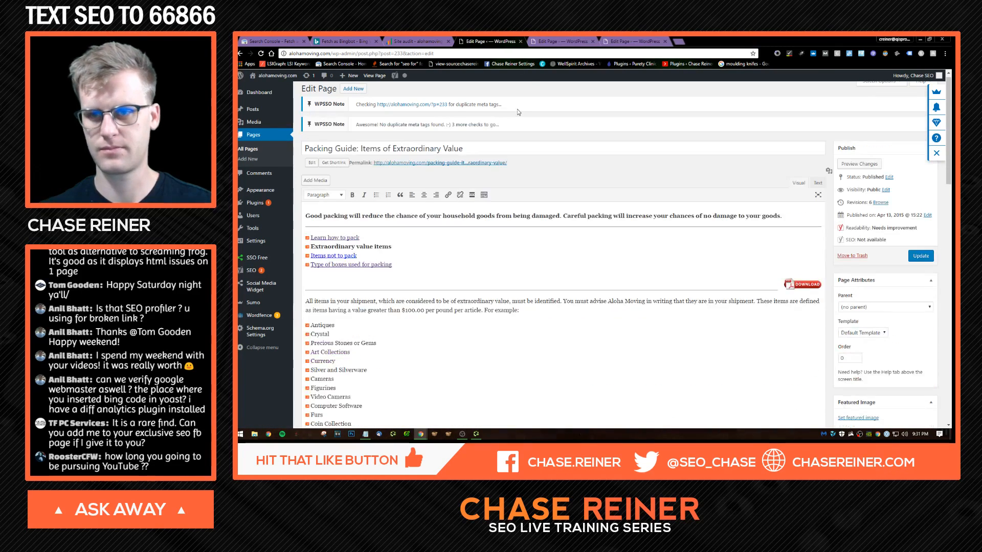
# - Open the Yoast snippet editor of the Items of Extraordinary Value page on its SEO title
pyautogui.click(479, 153)
pyautogui.hotkey('ctrl', 'a')
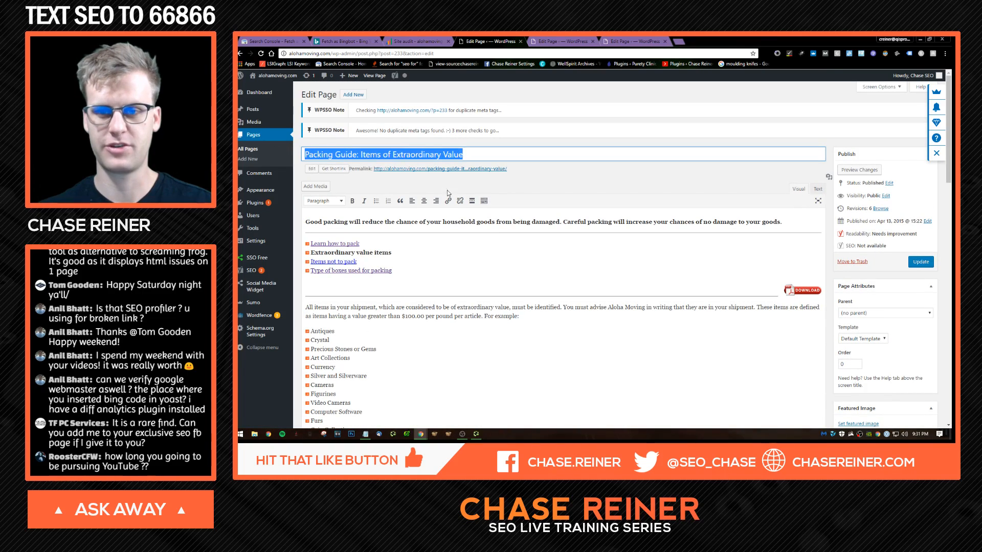
pyautogui.scroll(-15, 413, 142)
pyautogui.click(419, 153)
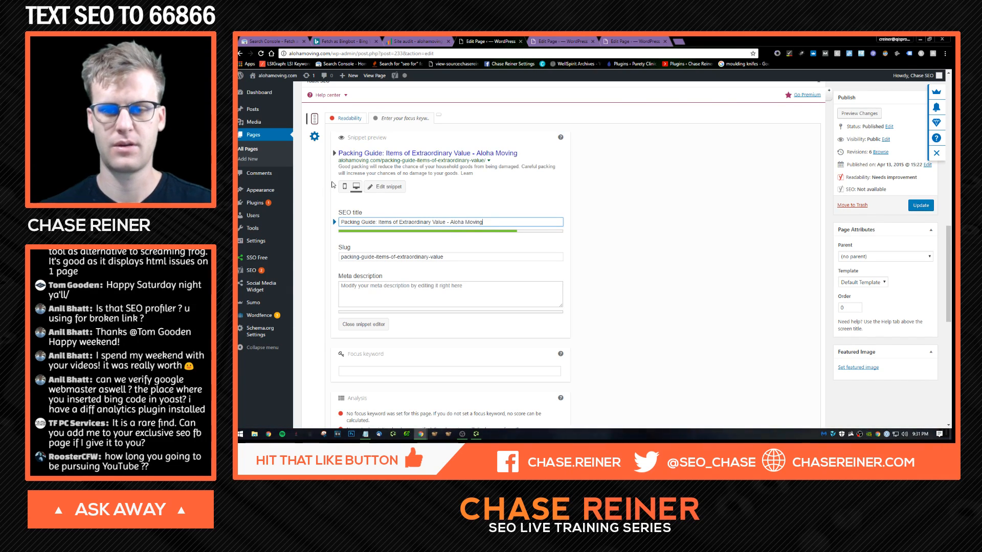
pyautogui.moveTo(338, 166); pyautogui.dragTo(449, 175)
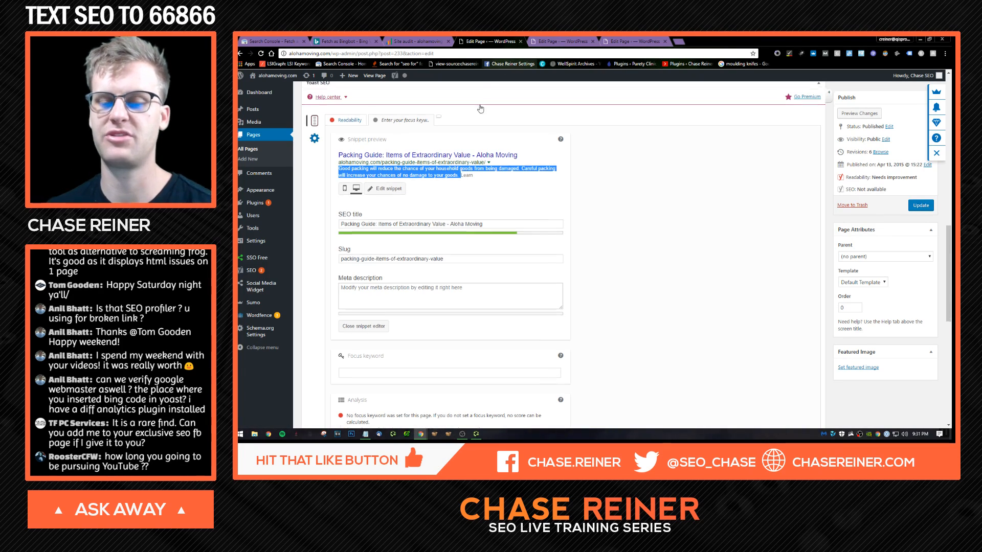
pyautogui.scroll(15, 412, 210)
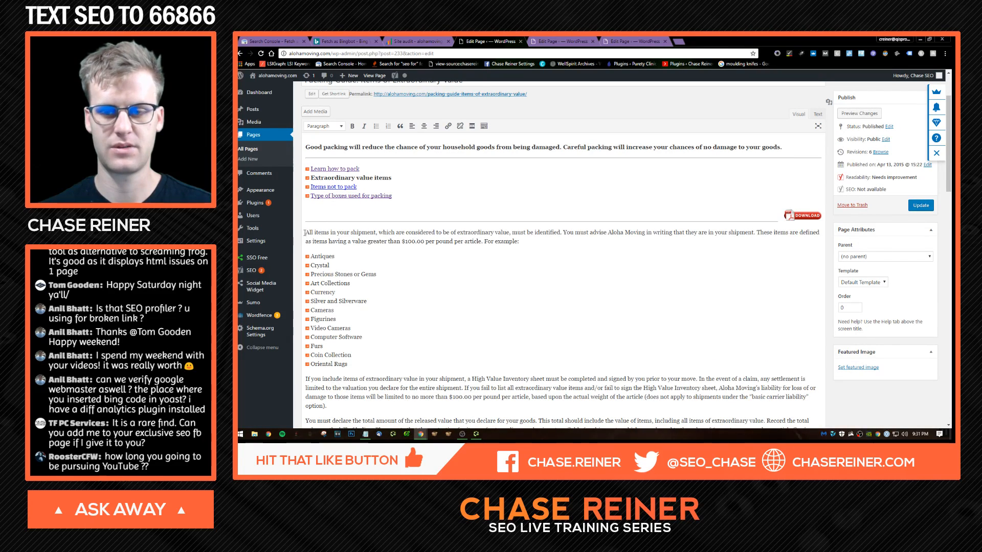
pyautogui.moveTo(387, 234); pyautogui.dragTo(520, 241)
pyautogui.hotkey('ctrl', 'c')
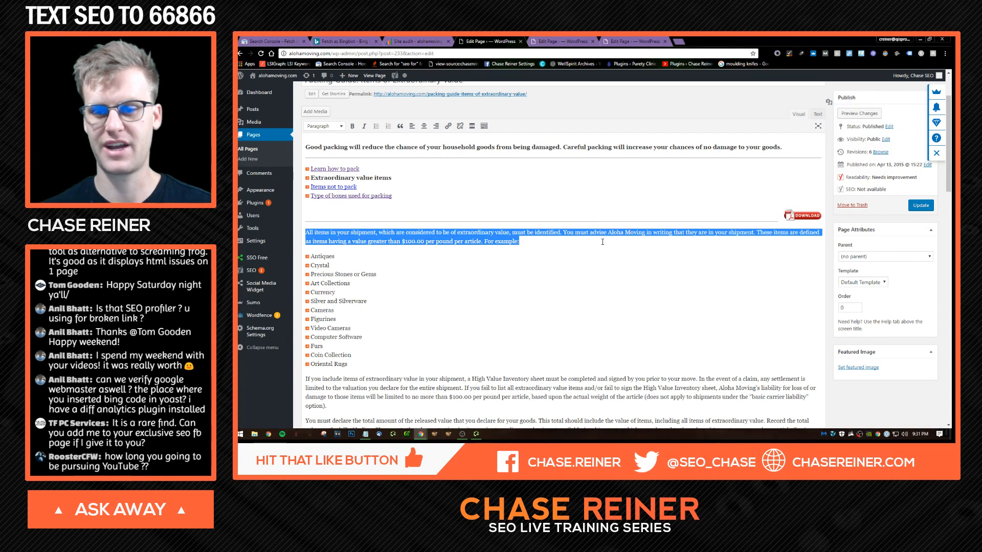
pyautogui.scroll(-1, 593, 271)
pyautogui.click(593, 271)
pyautogui.scroll(-2, 593, 271)
pyautogui.scroll(2, 503, 201)
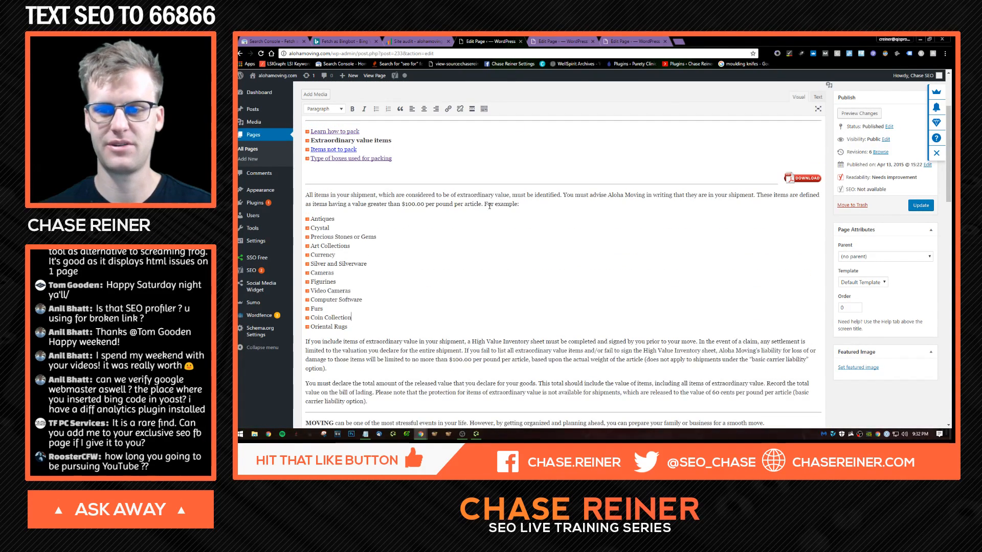
# - Fill the meta description from the body paragraph starting "All items in your shipment", shortened to end with "in writing that they.."
pyautogui.moveTo(476, 205); pyautogui.dragTo(316, 187)
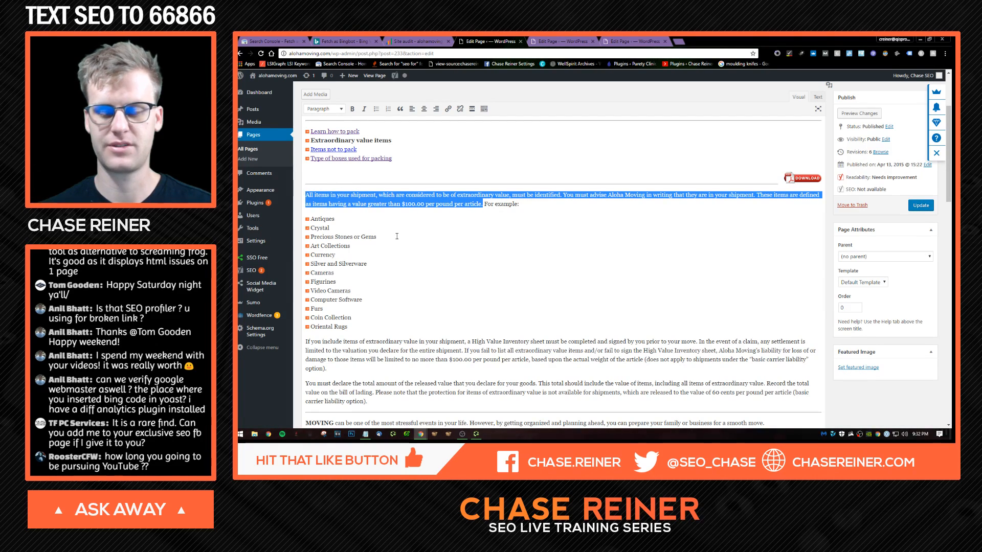
pyautogui.scroll(-10, 397, 236)
pyautogui.click(468, 267)
pyautogui.hotkey('ctrl', 'v')
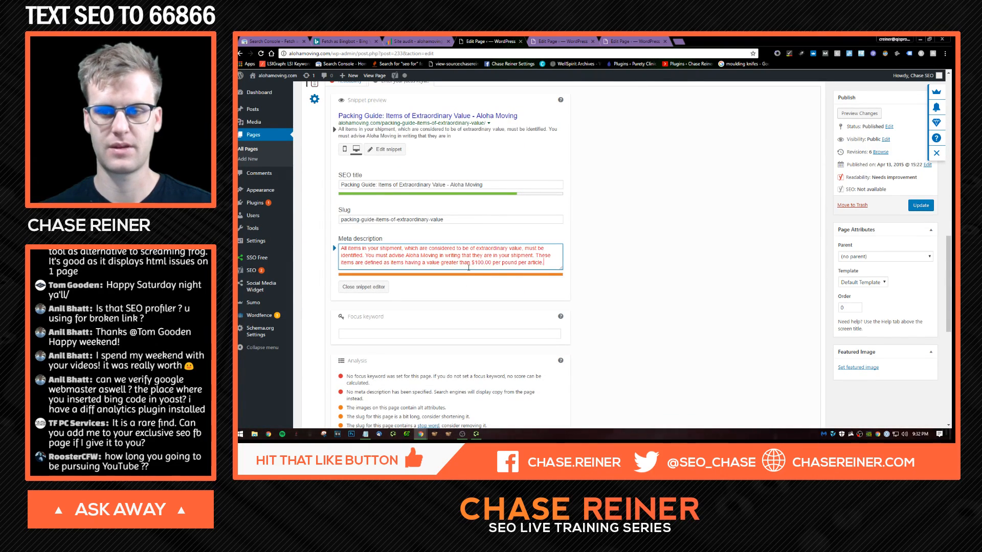
pyautogui.moveTo(507, 258); pyautogui.dragTo(492, 257)
pyautogui.press('BackSpace')
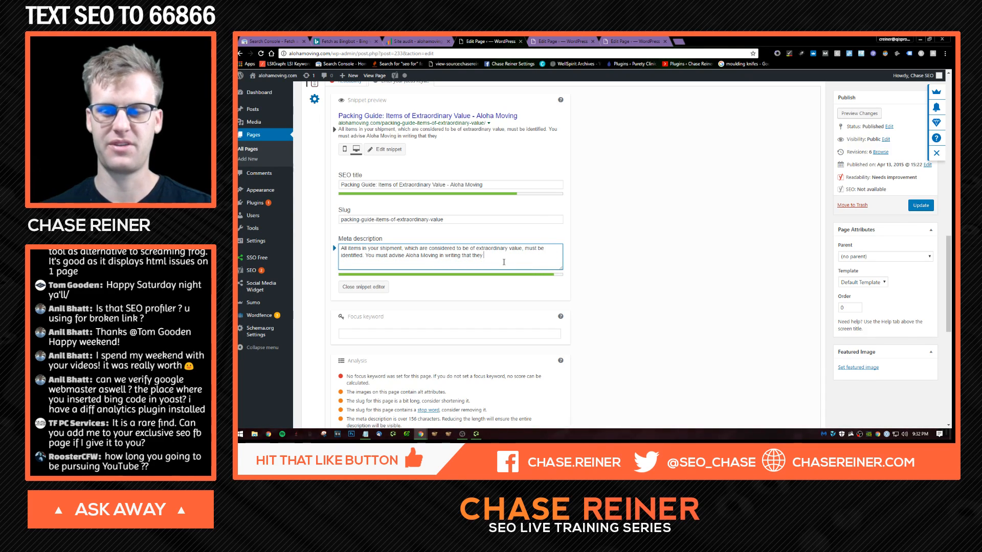
# - Update the Packing Guide: Items of Extraordinary Value page and copy its permalink address
pyautogui.click(932, 215)
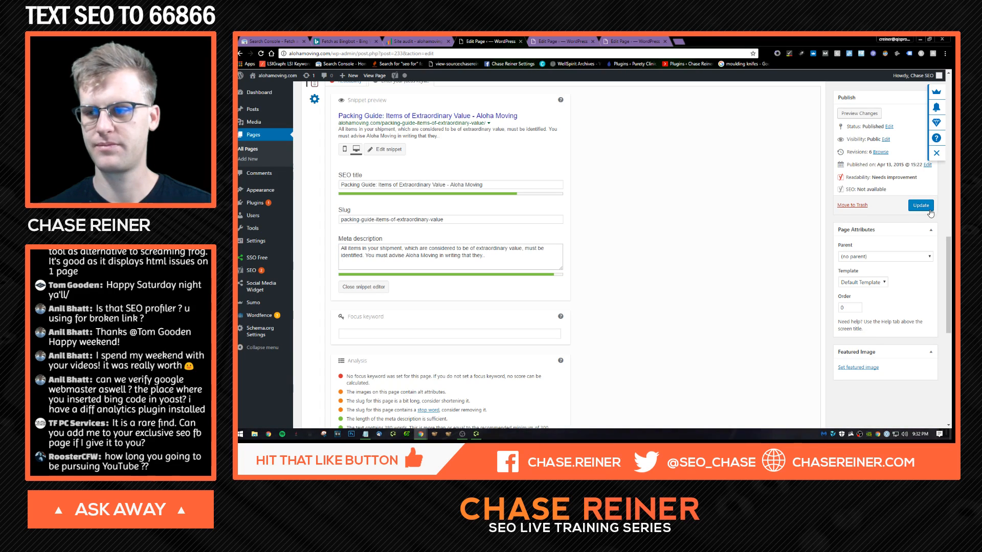
pyautogui.click(929, 209)
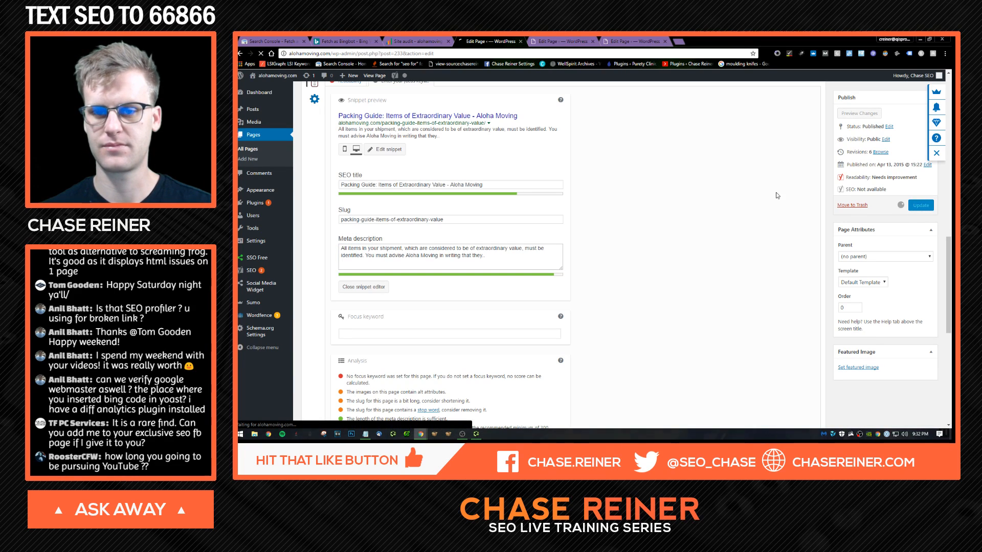
pyautogui.rightClick(438, 118)
pyautogui.click(640, 157)
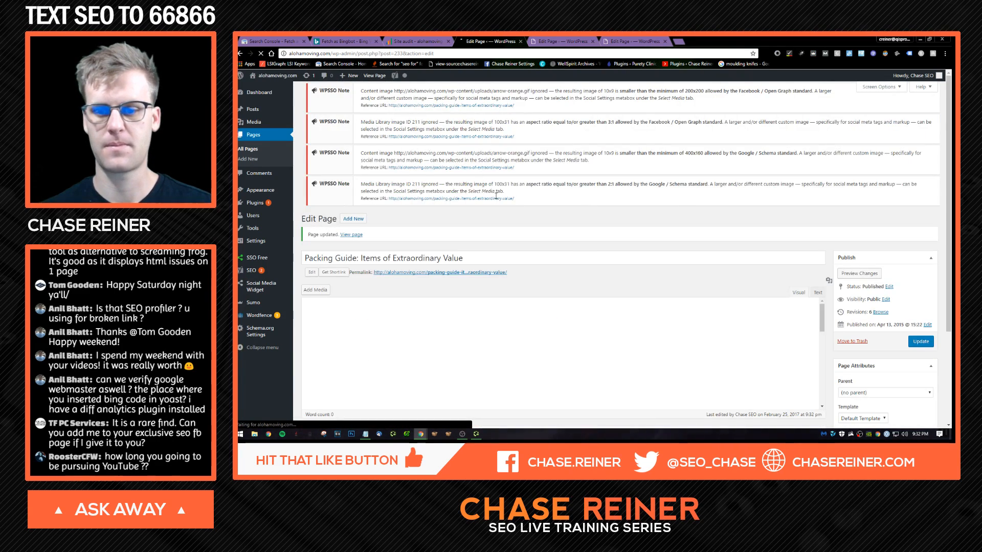
pyautogui.scroll(-3, 463, 231)
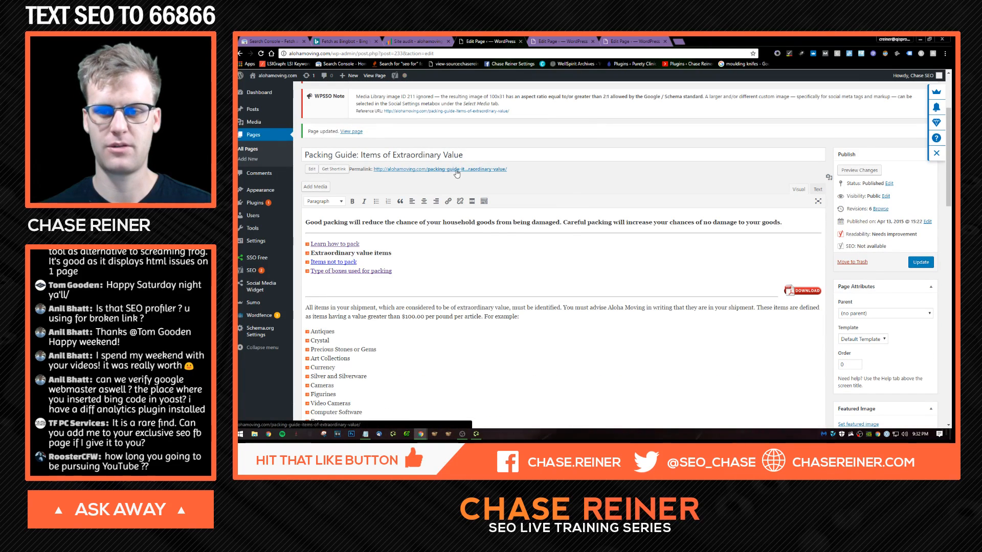
pyautogui.rightClick(457, 174)
pyautogui.click(491, 225)
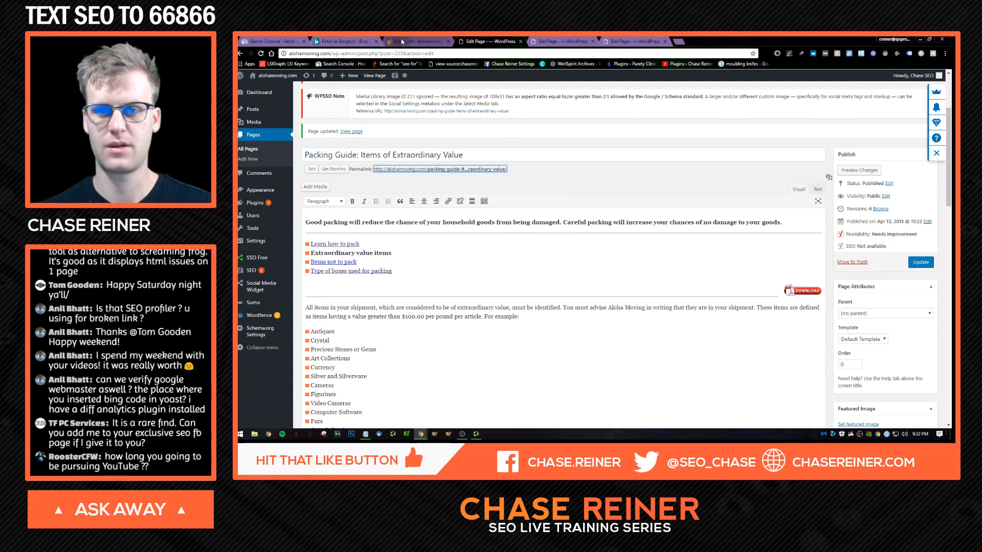
# - Submit the copied packing-guide-items-of-extraordinary-value URL to Fetch as Bingbot in Bing Webmaster
pyautogui.click(348, 41)
pyautogui.click(418, 152)
pyautogui.press('Return')
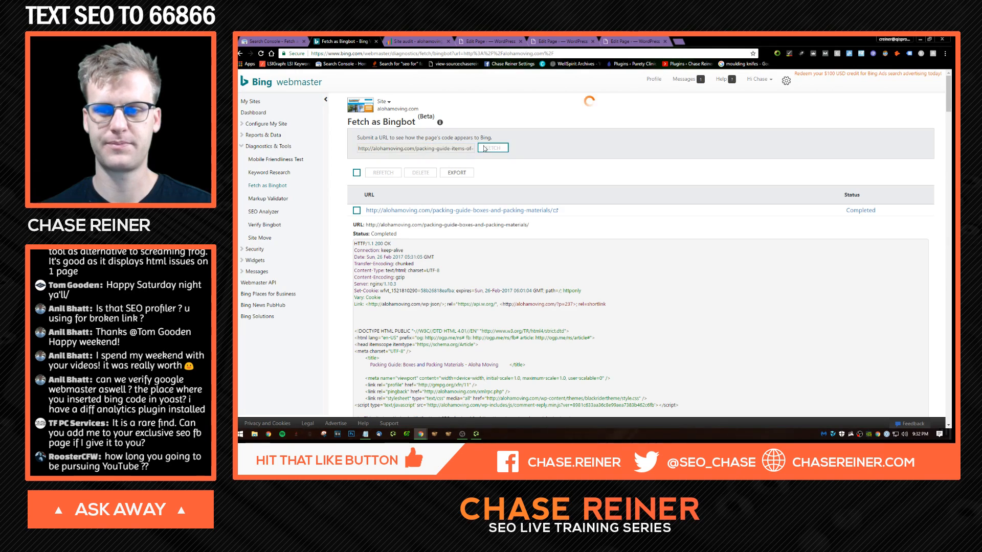
# - Fetch the packing-guide-items-of-extraordinary-value/ path for Desktop with Fetch as Google in Search Console
pyautogui.hotkey('ctrl', 'shift', 'Tab')
pyautogui.click(430, 166)
pyautogui.write('http://alohamoving.com/packing-guide-items-of-extraordinary-value/')
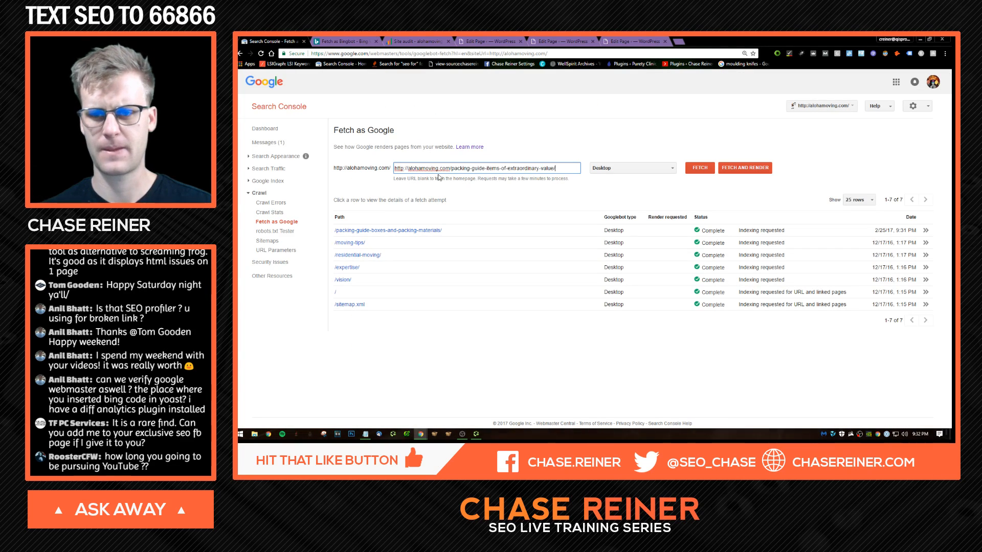
pyautogui.moveTo(451, 169); pyautogui.dragTo(394, 169)
pyautogui.press('BackSpace')
pyautogui.click(700, 168)
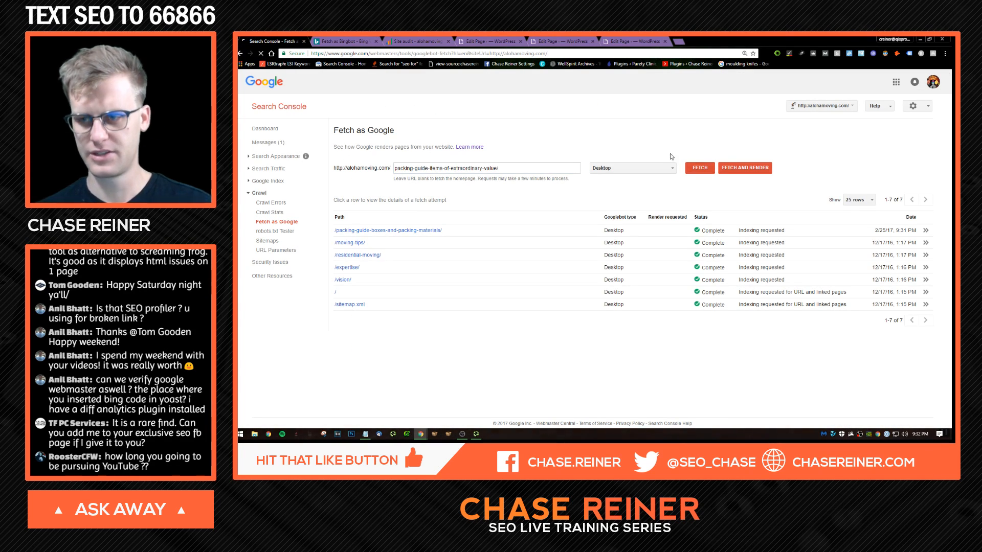
# - Search Bing for "moving santa barbara" in a private window and examine where Aloha Moving ranks in the local and organic results
pyautogui.hotkey('ctrl', 'shift', 'n')
pyautogui.write('bing.com')
pyautogui.press('Return')
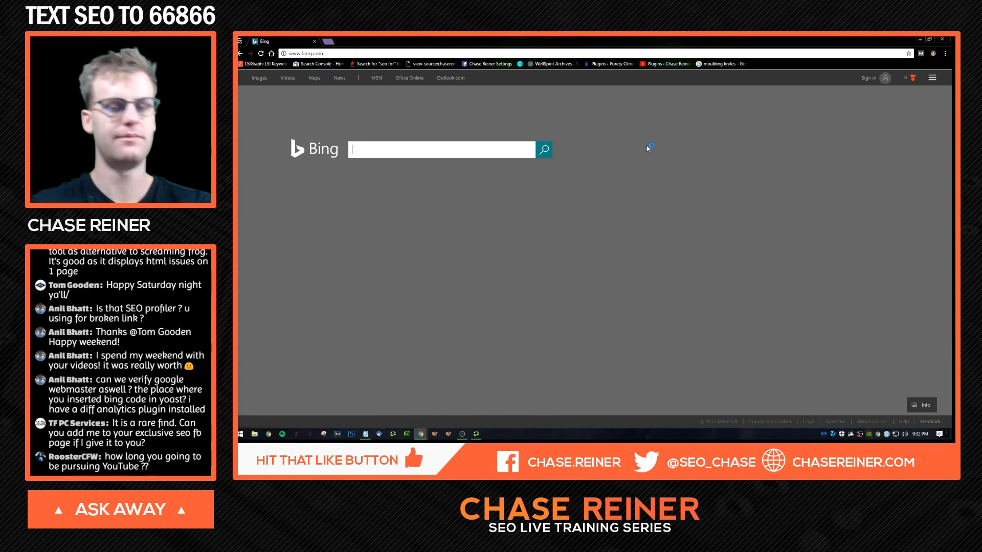
pyautogui.write('moving s')
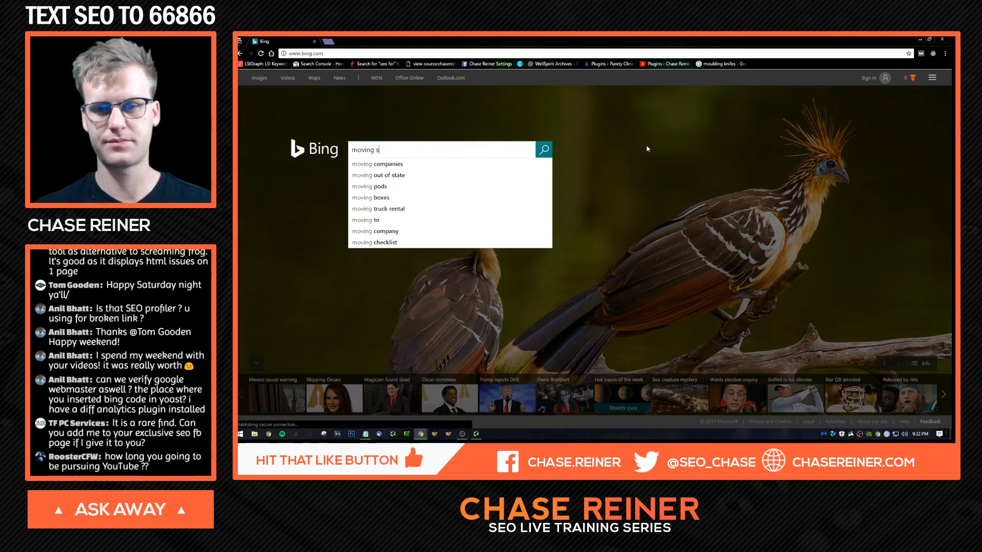
pyautogui.write('anta barbara')
pyautogui.press('Return')
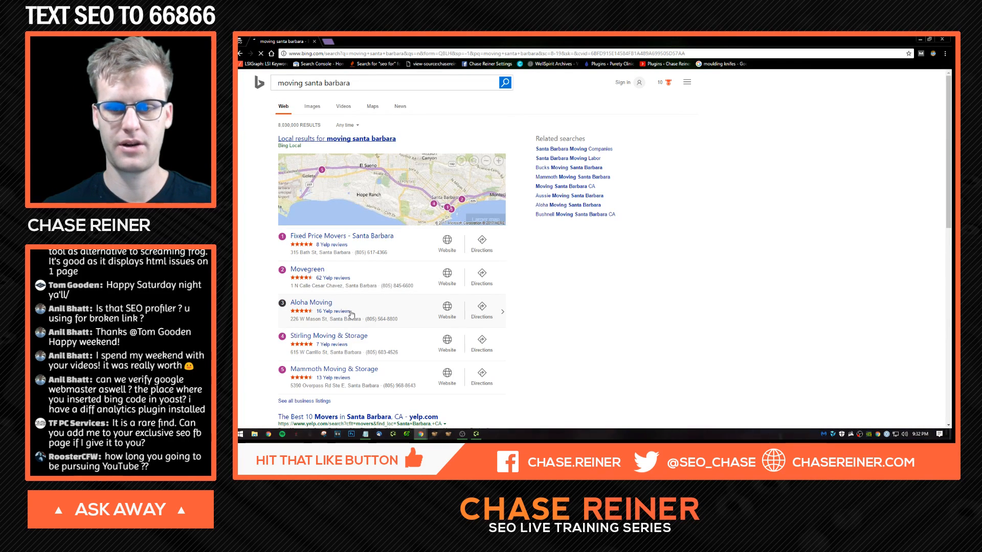
pyautogui.scroll(-1, 355, 317)
pyautogui.scroll(-8, 357, 319)
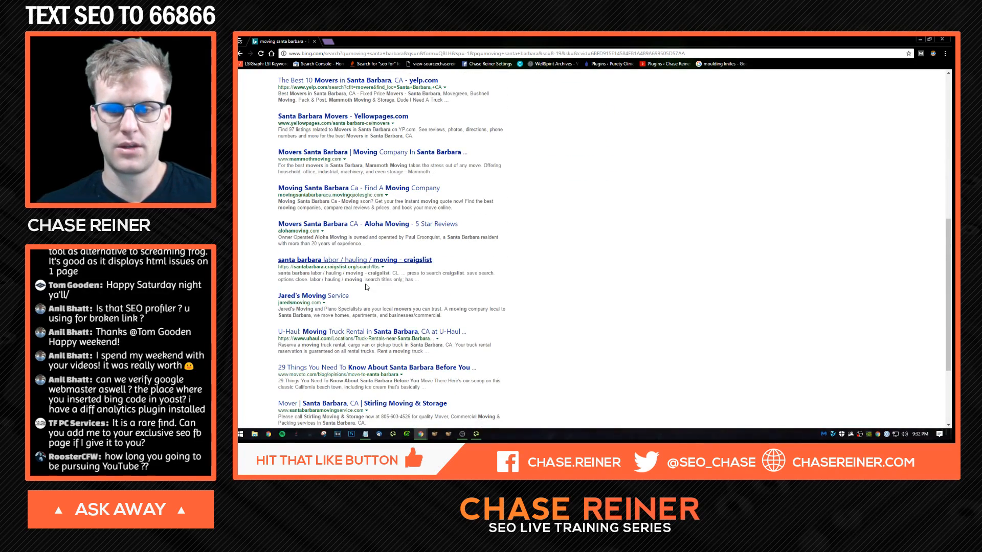
pyautogui.scroll(-2, 366, 288)
pyautogui.scroll(4, 323, 197)
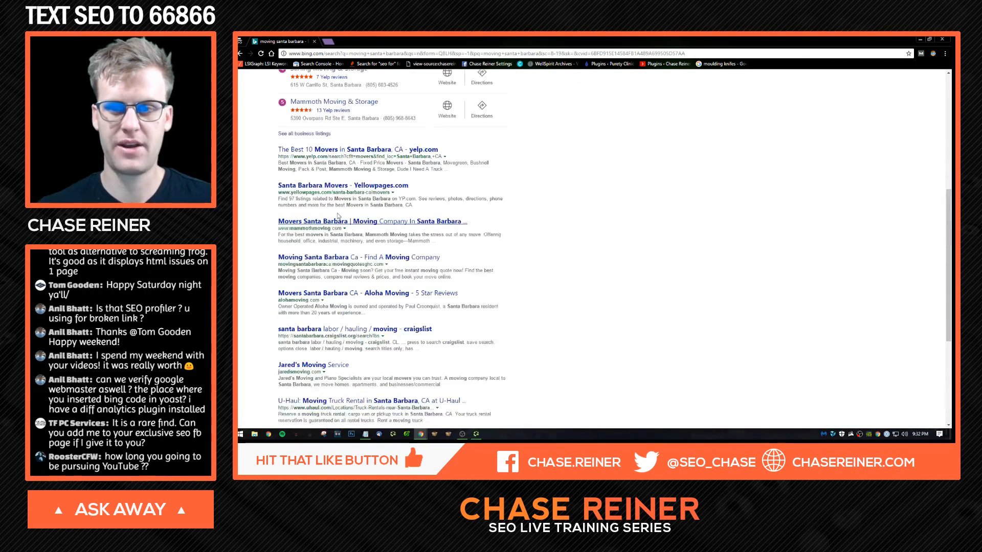
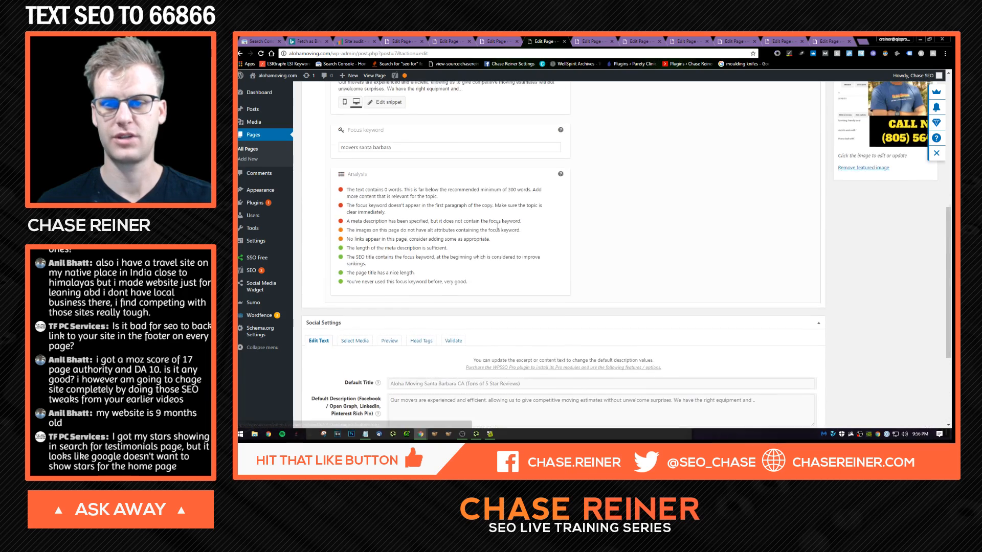
# - Replace the SEO title of the Aloha Moving Santa Barbara CA page with "Aloha Moving Santa Barbara ( Movers With Amazing Reviews )"
pyautogui.hotkey('ctrl', 'a')
pyautogui.write('Aloha Movi')
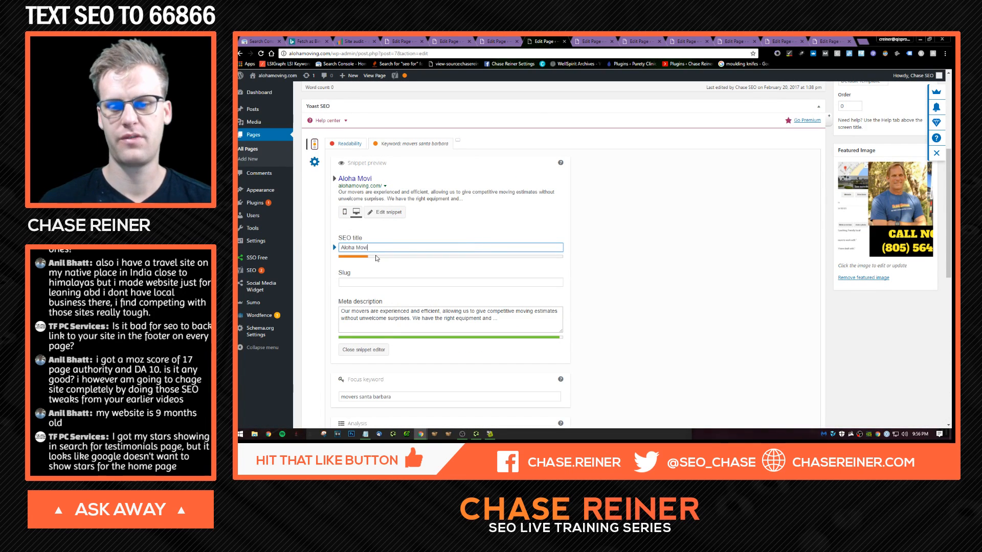
pyautogui.write('ng Santa Barbara ')
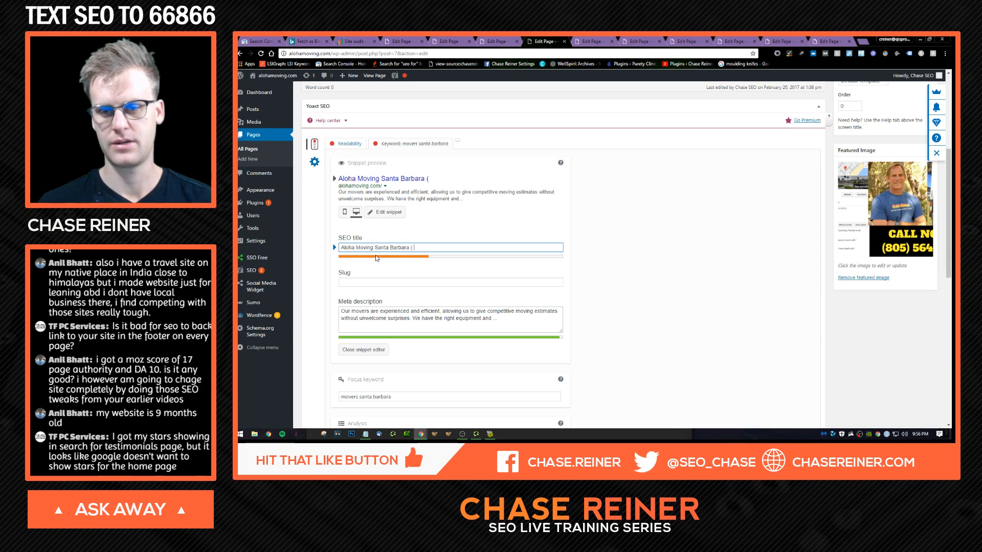
pyautogui.write('( Amazing Reviews')
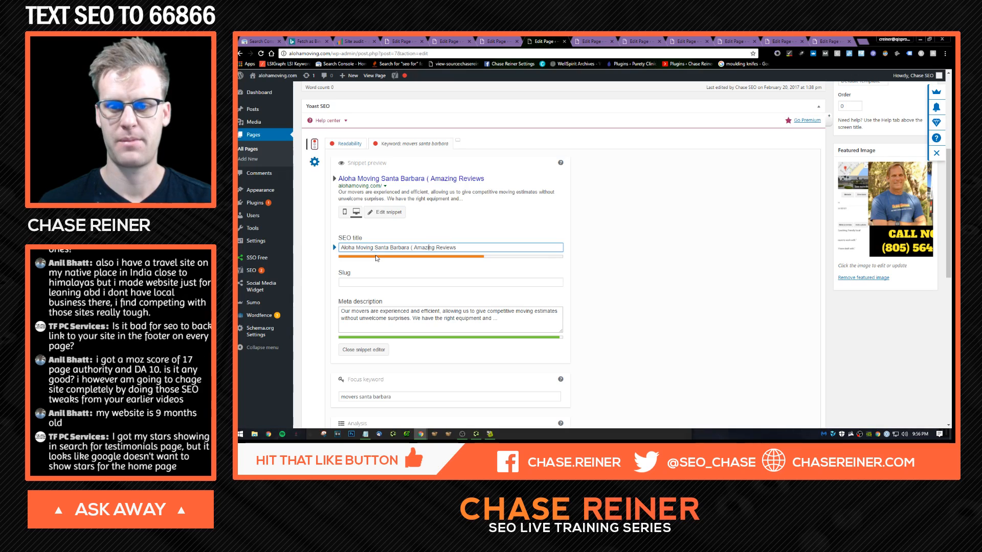
pyautogui.press('Left')
pyautogui.press('Left')
pyautogui.write('M')
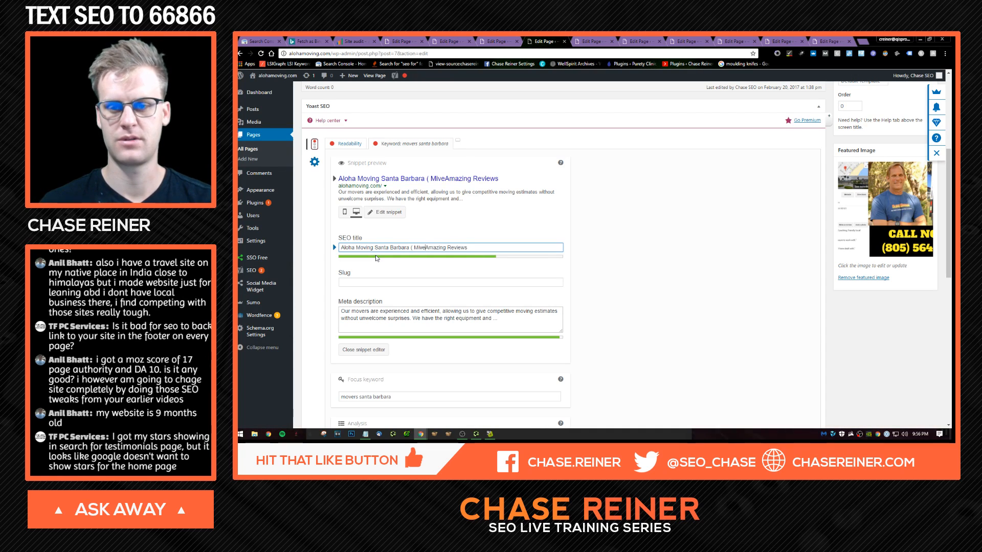
pyautogui.write('overs With')
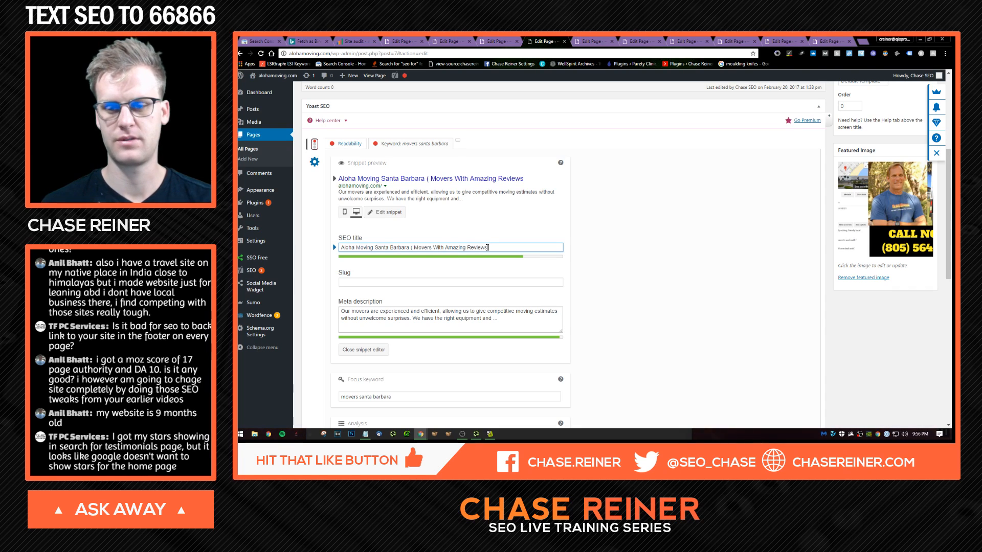
pyautogui.click(714, 254)
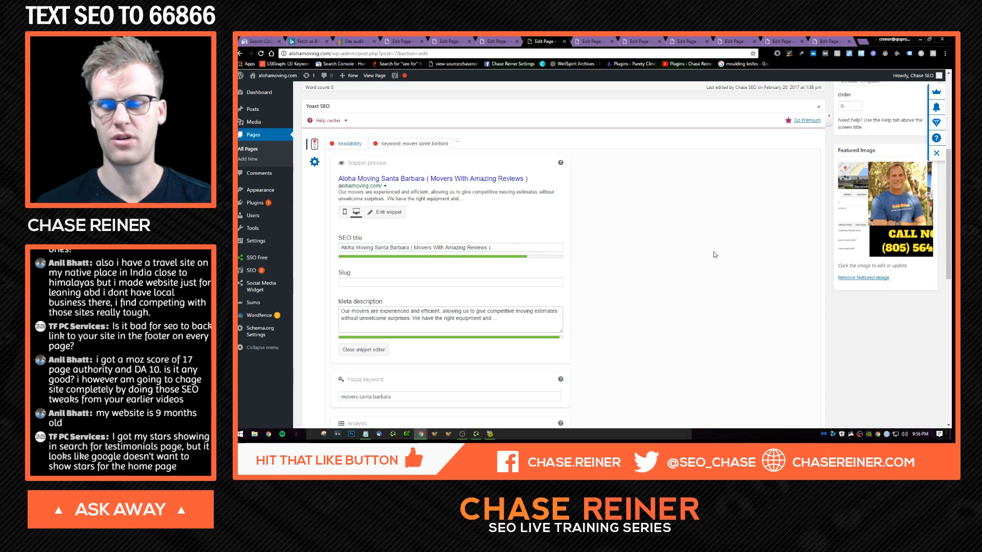
# - Remove the spaces inside the parentheses so the SEO title reads "Aloha Moving Santa Barbara (Movers With Amazing Reviews)"
pyautogui.click(416, 248)
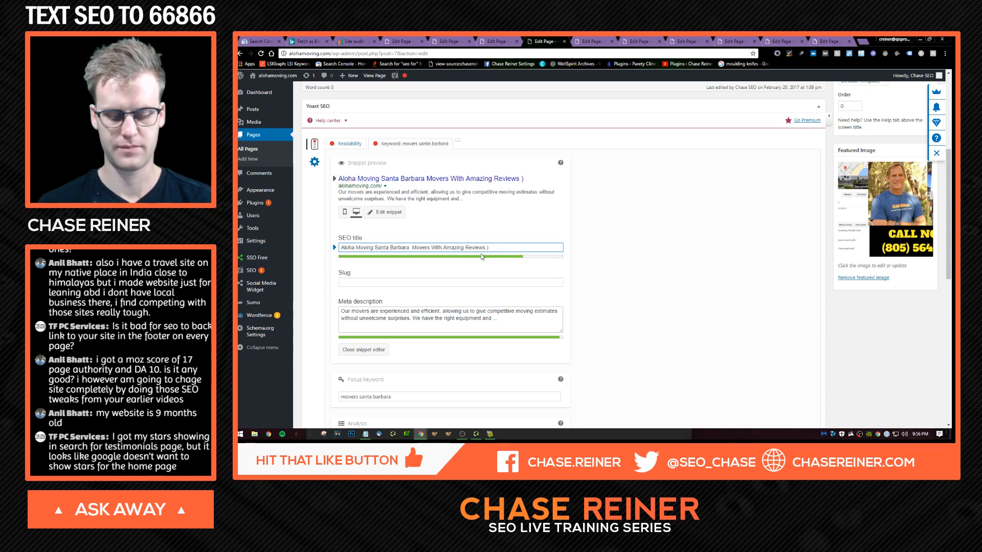
pyautogui.press('BackSpace')
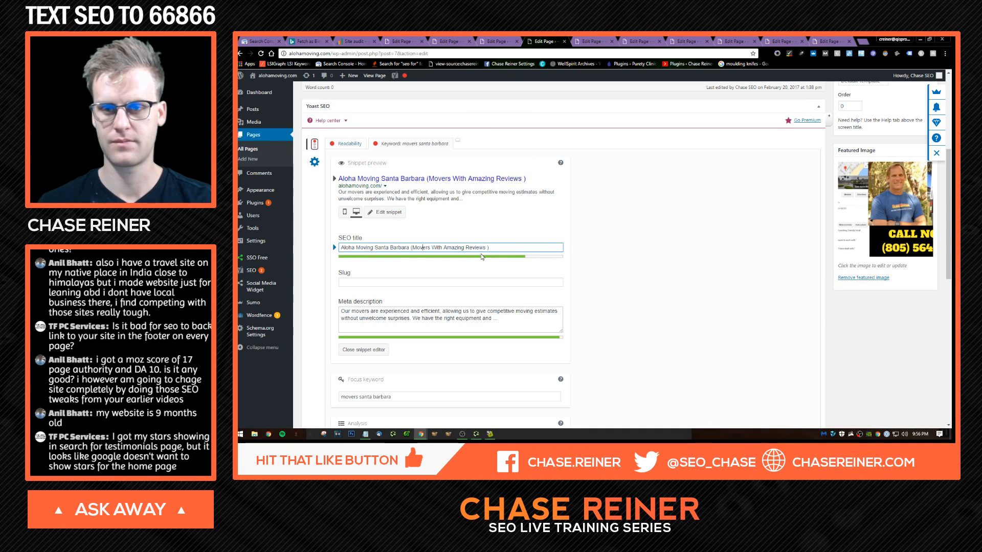
pyautogui.press('BackSpace')
pyautogui.click(735, 279)
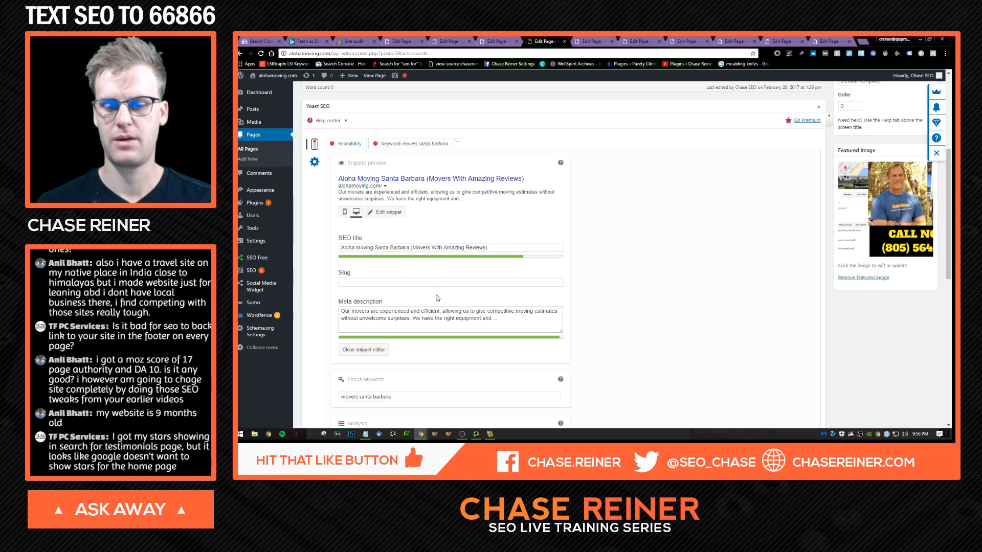
# - Replace the opening word "Our" of the meta description with "Aloha Moving Santa Barbara's"
pyautogui.scroll(-1, 437, 296)
pyautogui.click(449, 283)
pyautogui.click(485, 282)
pyautogui.moveTo(351, 274); pyautogui.dragTo(337, 279)
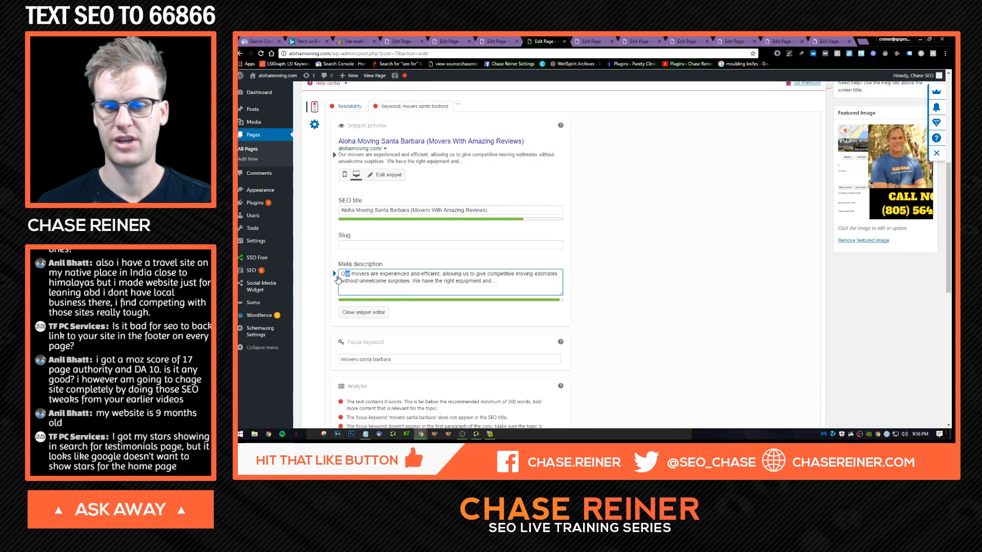
pyautogui.write('Aloha M')
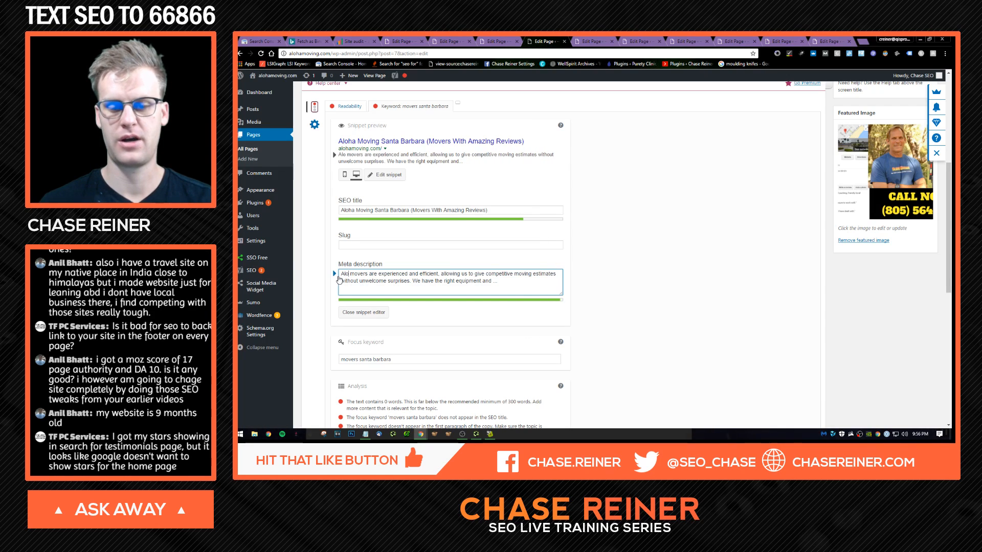
pyautogui.write("oving's")
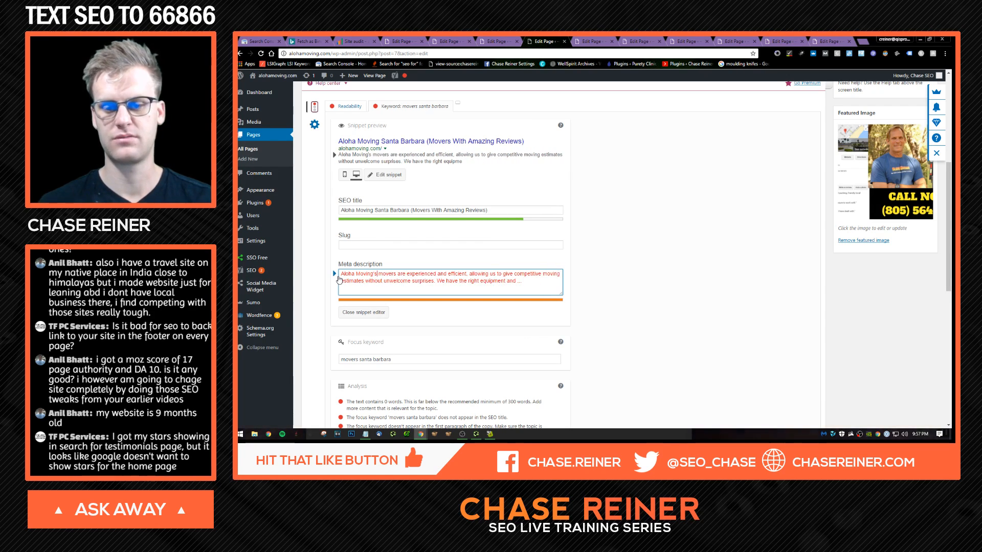
pyautogui.write(' Santra')
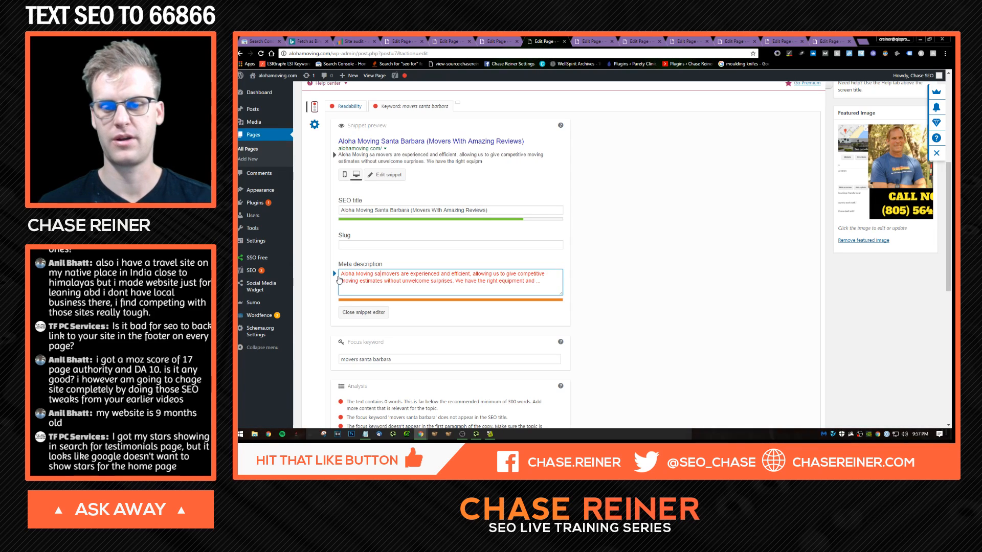
pyautogui.press('BackSpace')
pyautogui.press('BackSpace')
pyautogui.write('a Barbaras')
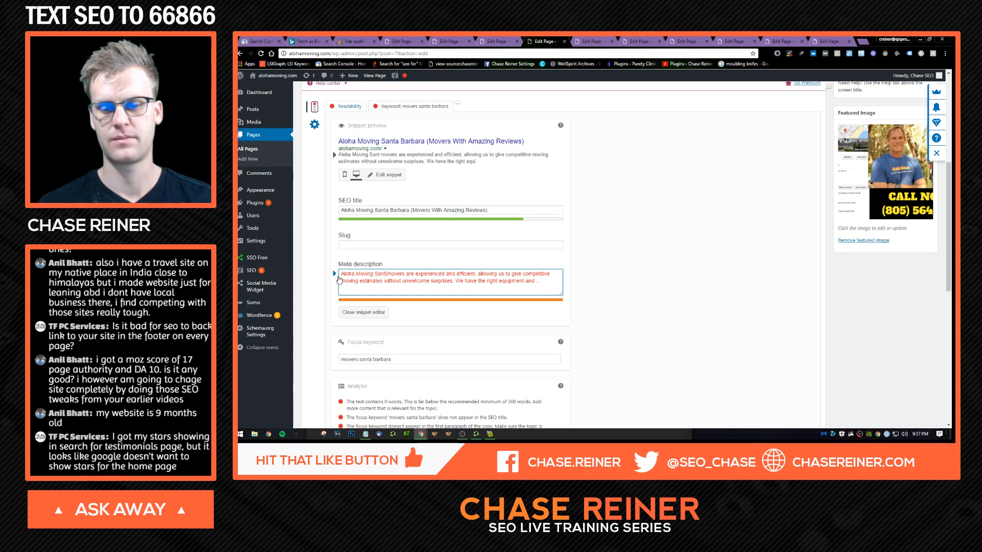
pyautogui.press('BackSpace')
pyautogui.write("'s")
pyautogui.press('BackSpace')
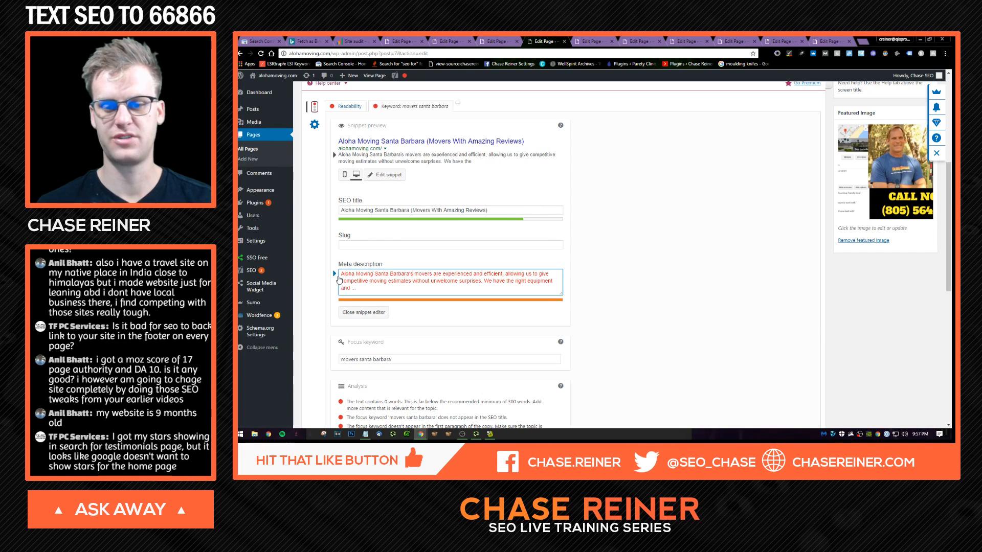
# - Delete the unfinished last sentence of the meta description so it ends with "without unwelcome surprises."
pyautogui.click(414, 303)
pyautogui.click(417, 292)
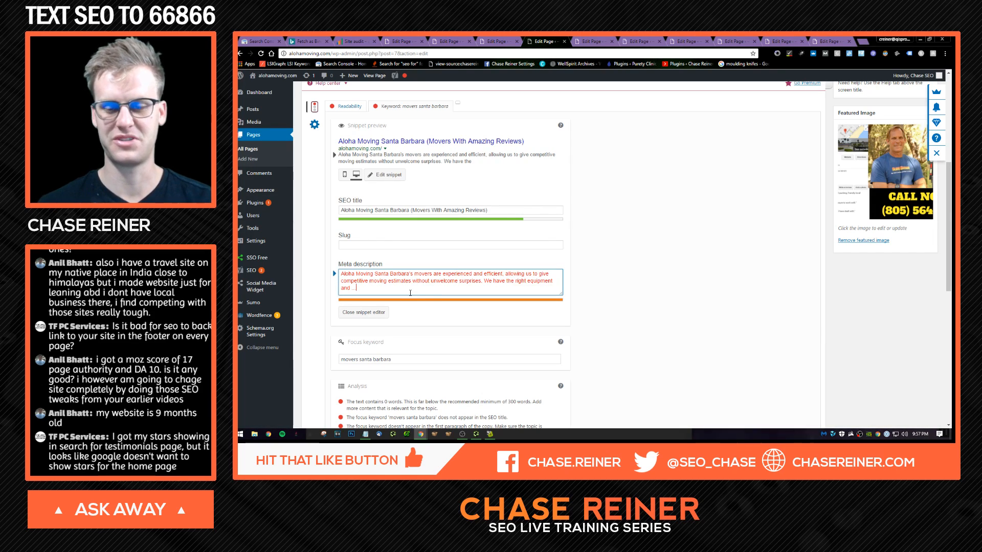
pyautogui.moveTo(357, 288); pyautogui.dragTo(505, 282)
pyautogui.press('BackSpace')
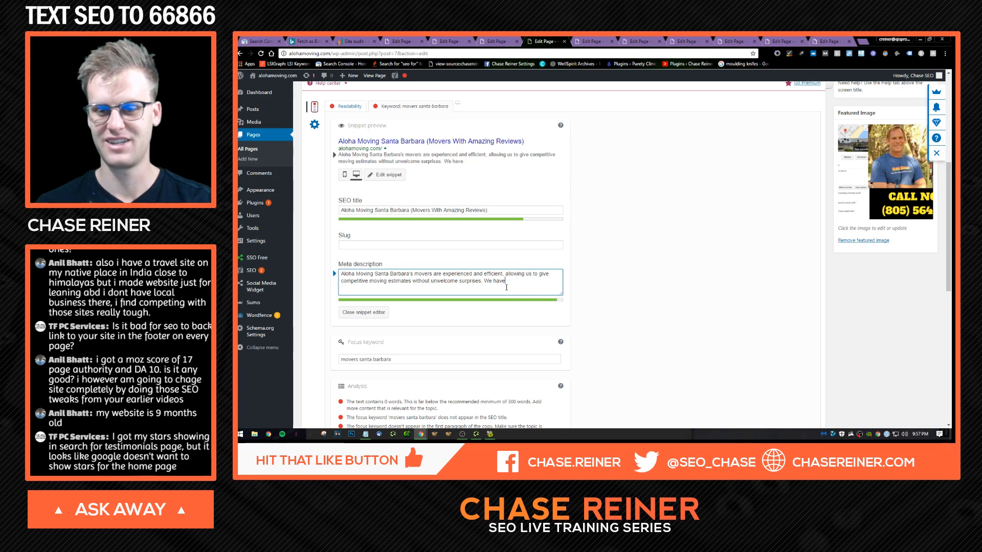
pyautogui.press('BackSpace')
pyautogui.press('BackSpace')
pyautogui.press('BackSpace')
pyautogui.press('BackSpace')
pyautogui.press('BackSpace')
pyautogui.press('BackSpace')
pyautogui.press('BackSpace')
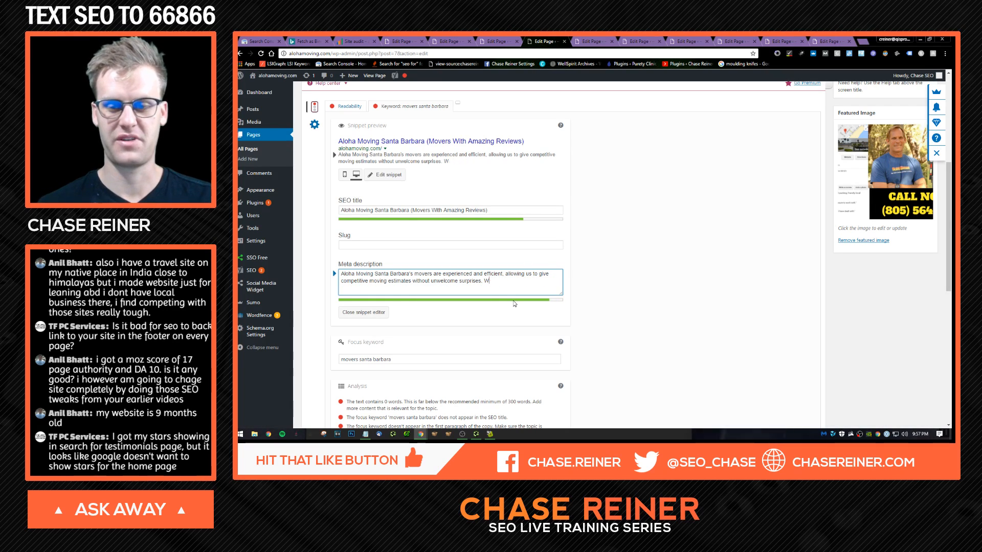
pyautogui.click(632, 297)
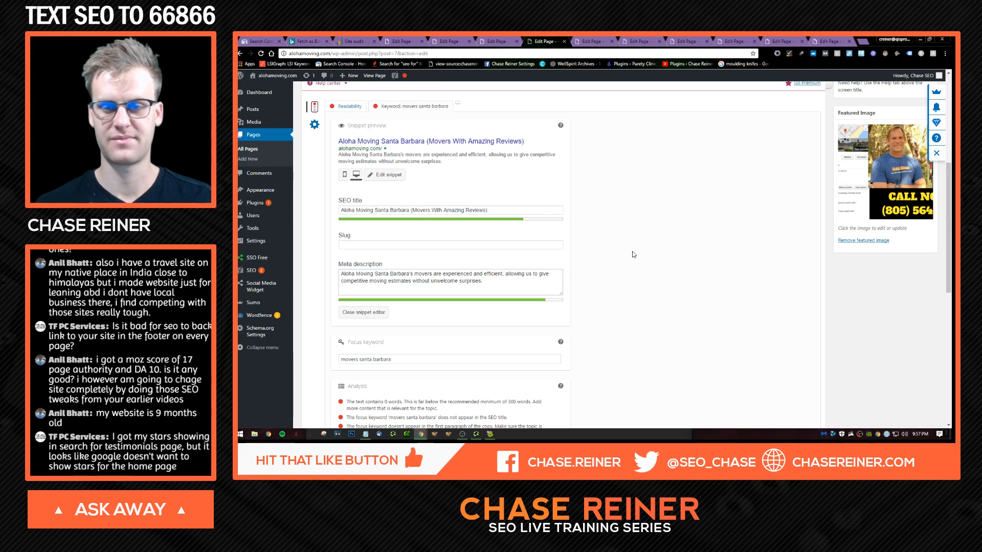
# - Update the Aloha Moving Santa Barbara CA page and close its editor
pyautogui.scroll(5, 875, 223)
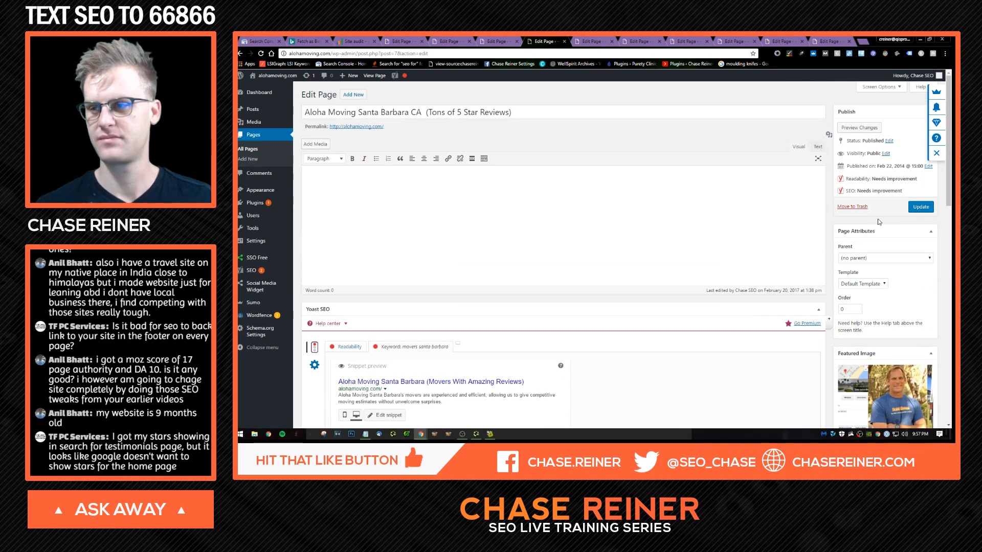
pyautogui.click(917, 207)
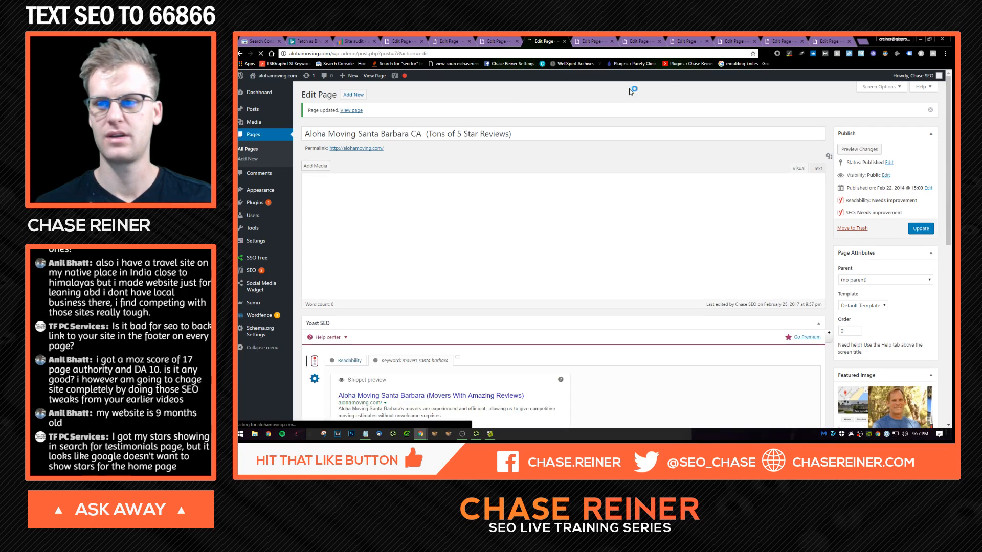
pyautogui.click(564, 42)
# - Copy the full page title of the Moving Tips: Know Your Rights and Responsibilities When You Move page
pyautogui.click(498, 42)
pyautogui.click(404, 41)
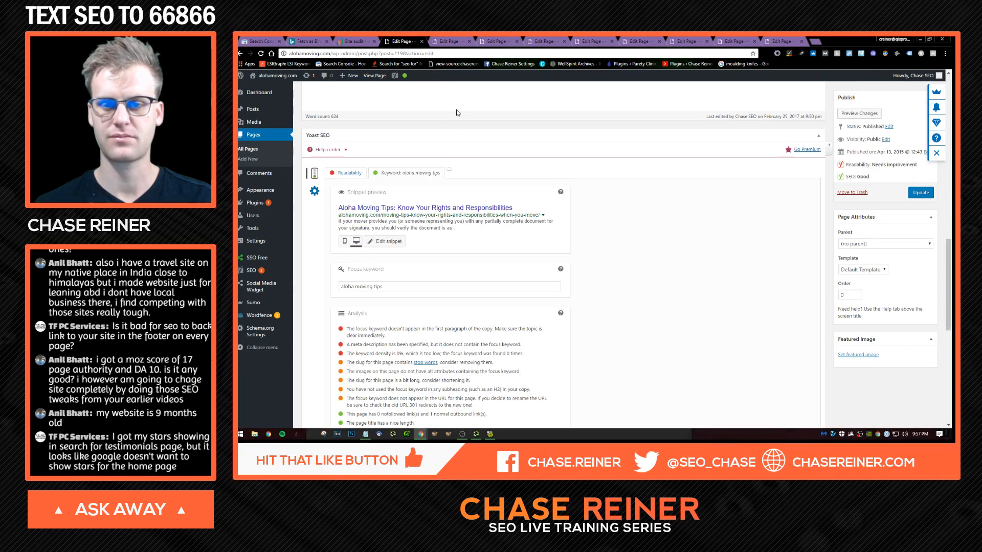
pyautogui.scroll(5, 470, 197)
pyautogui.scroll(10, 469, 197)
pyautogui.scroll(-10, 468, 186)
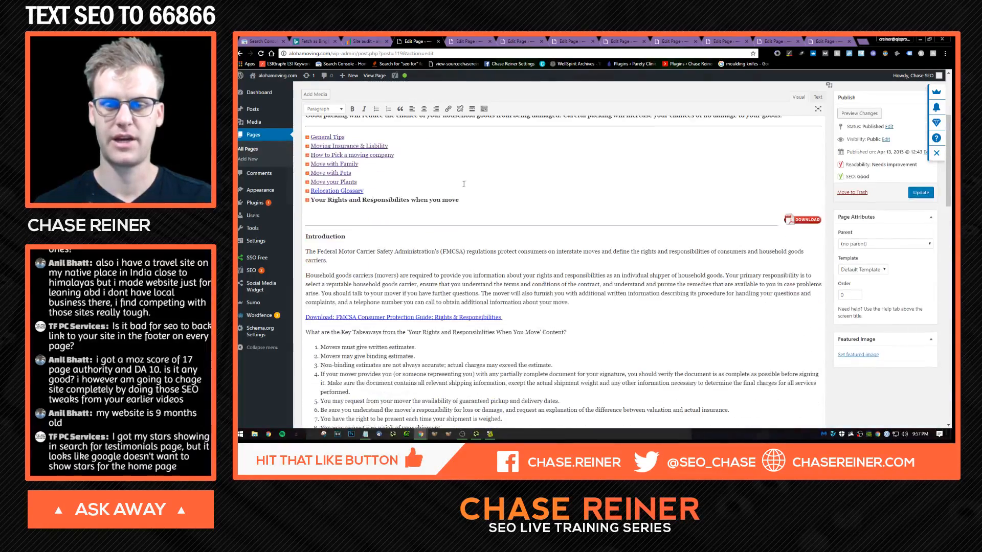
pyautogui.scroll(10, 468, 186)
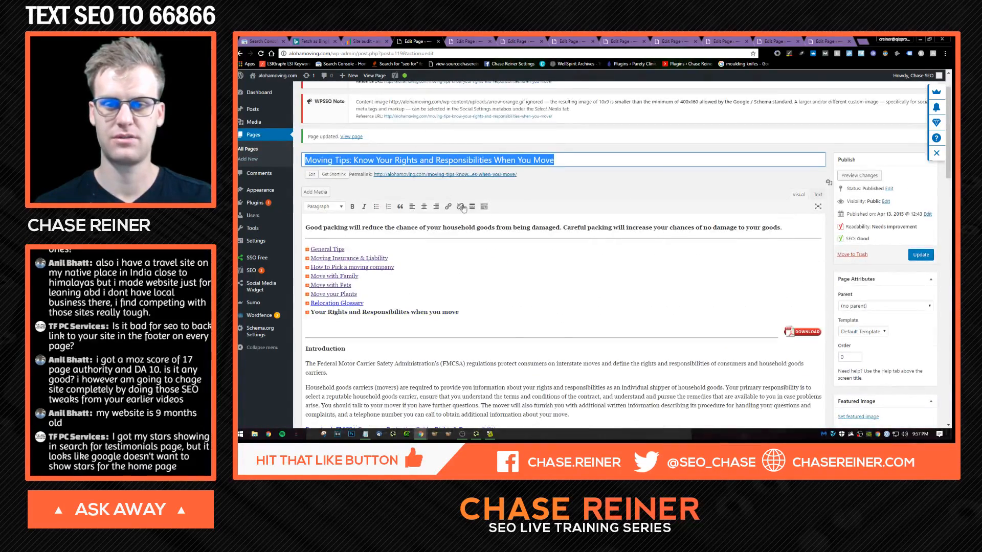
# - Set the SEO title to "Moving Tips: Know Your Rights and Responsibilities When You Move" and update the page
pyautogui.scroll(-5, 468, 215)
pyautogui.scroll(-9, 468, 216)
pyautogui.click(478, 246)
pyautogui.moveTo(489, 316); pyautogui.dragTo(283, 304)
pyautogui.write('Moving Tips: Know Your Rights and Responsibilities When You Move')
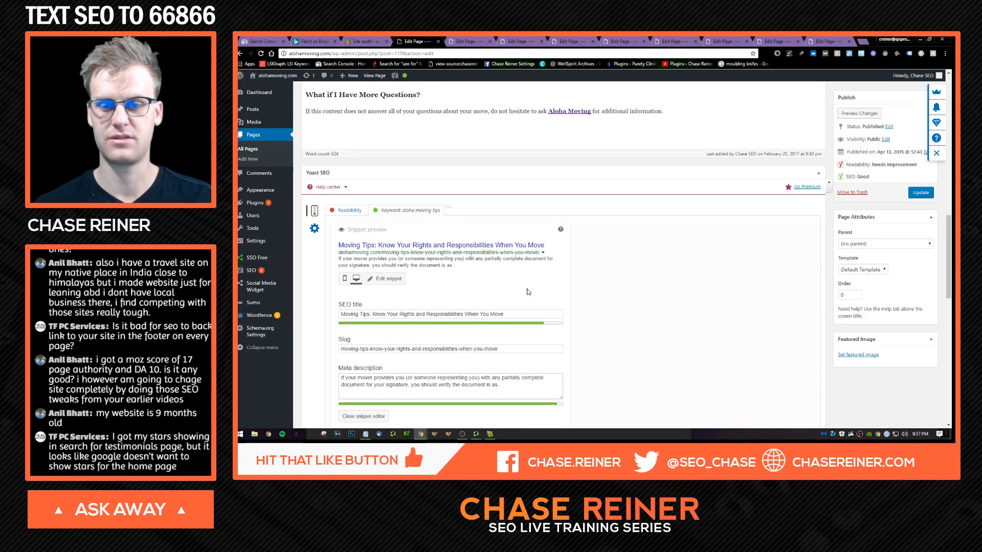
pyautogui.click(922, 195)
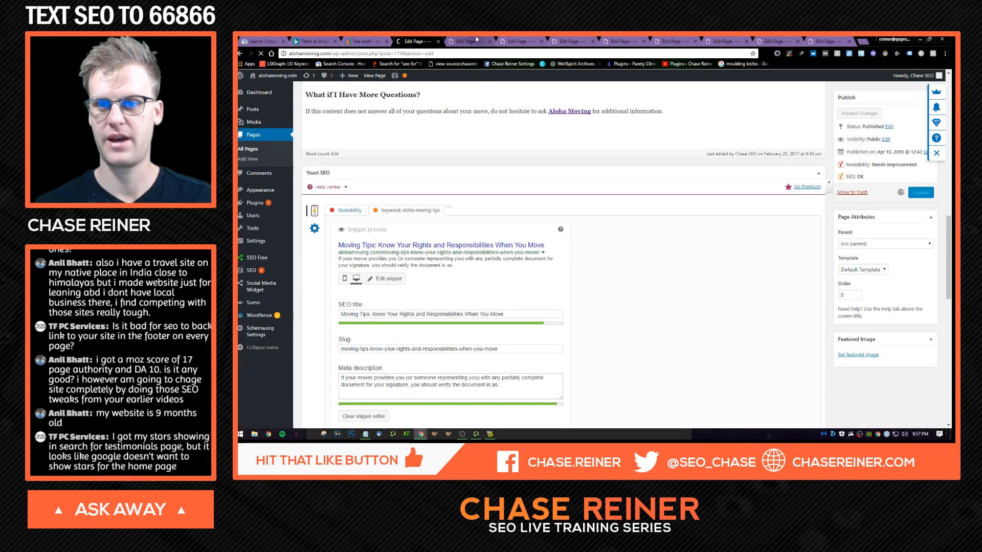
pyautogui.click(476, 40)
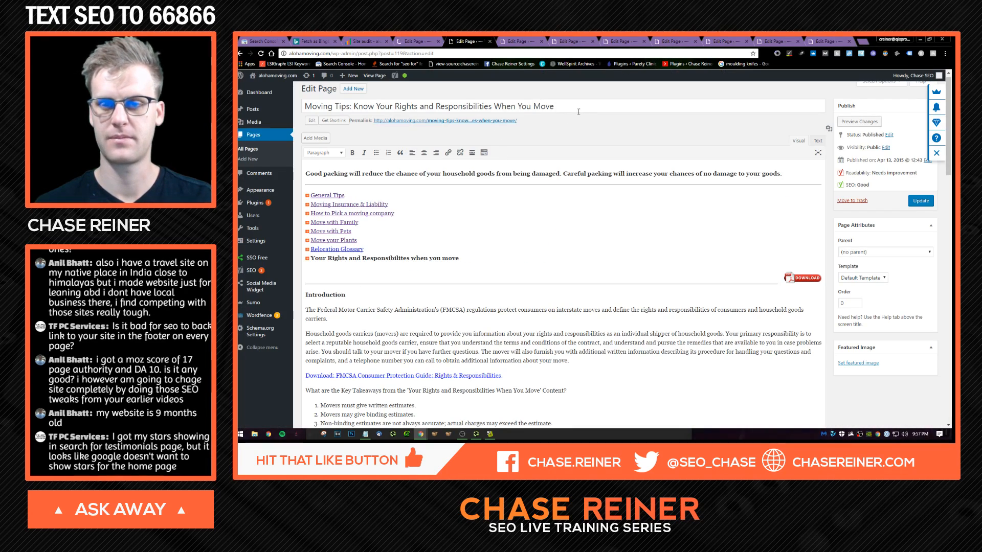
# - Set the rights and responsibilities page's SEO title to "Know Your Rights and Responsibilities When You Move - Aloha Moving" and update the page
pyautogui.click(417, 41)
pyautogui.scroll(-10, 441, 275)
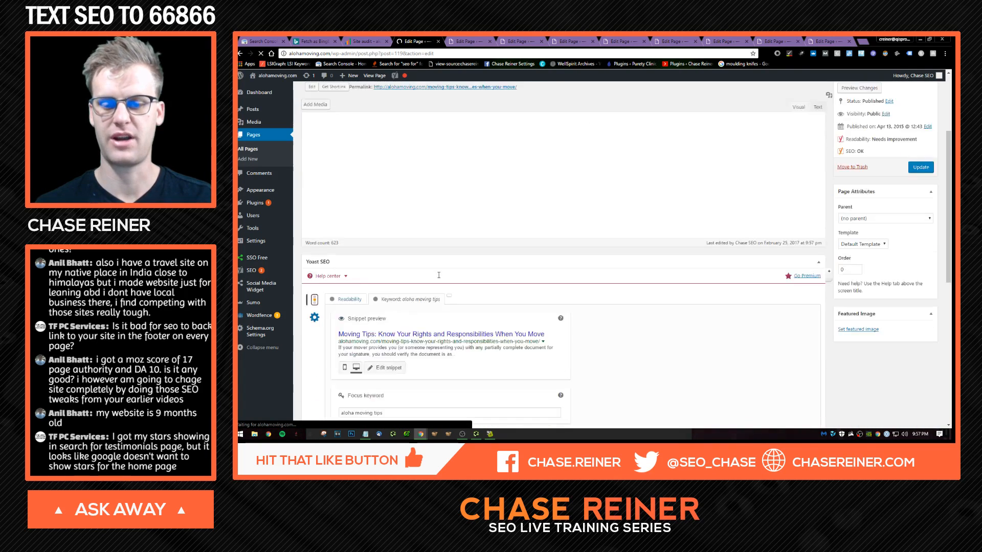
pyautogui.scroll(2, 423, 269)
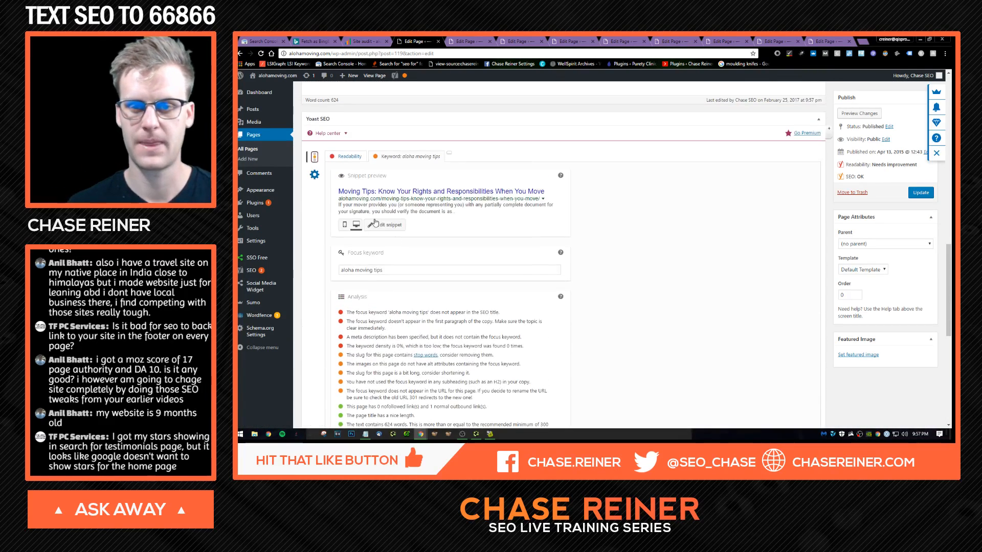
pyautogui.click(388, 198)
pyautogui.click(372, 260)
pyautogui.hotkey('shift', 'Home')
pyautogui.press('BackSpace')
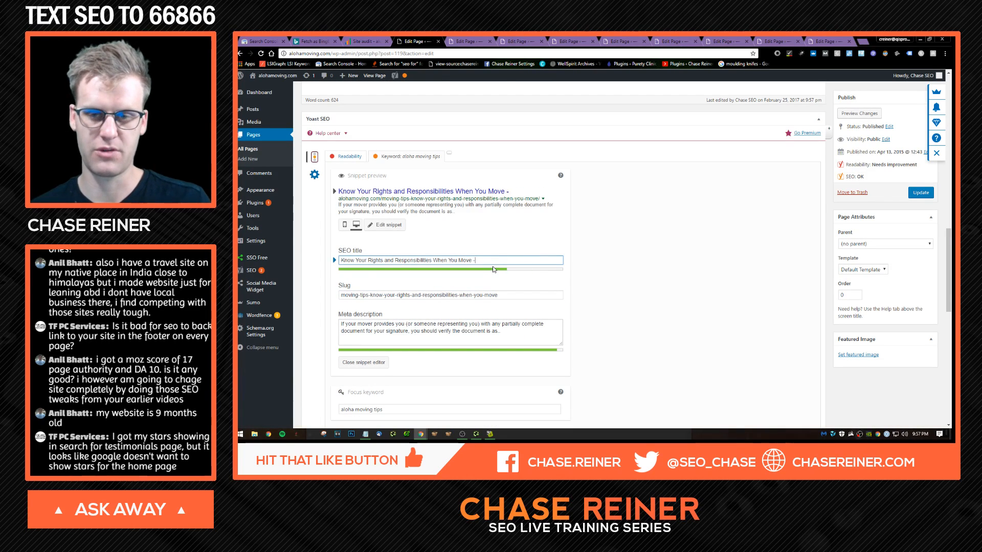
pyautogui.write('oha Moving')
pyautogui.hotkey('ctrl', 'a')
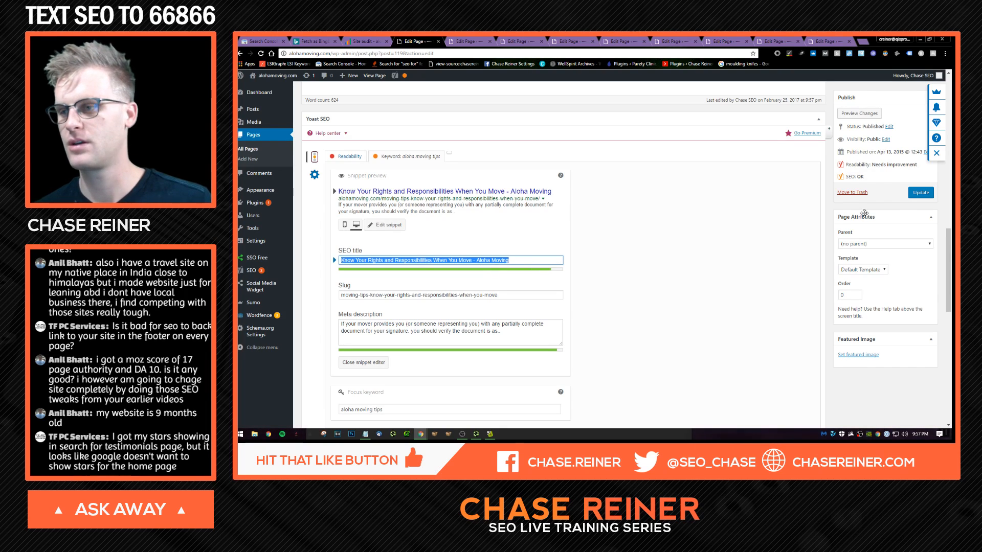
pyautogui.click(921, 192)
# - Replace the SEO title in the page's second open editor with the copied title plus "- Aloha Moving", update the page and close that editor
pyautogui.click(475, 41)
pyautogui.moveTo(555, 106); pyautogui.dragTo(339, 106)
pyautogui.hotkey('ctrl', 'c')
pyautogui.scroll(-15, 417, 230)
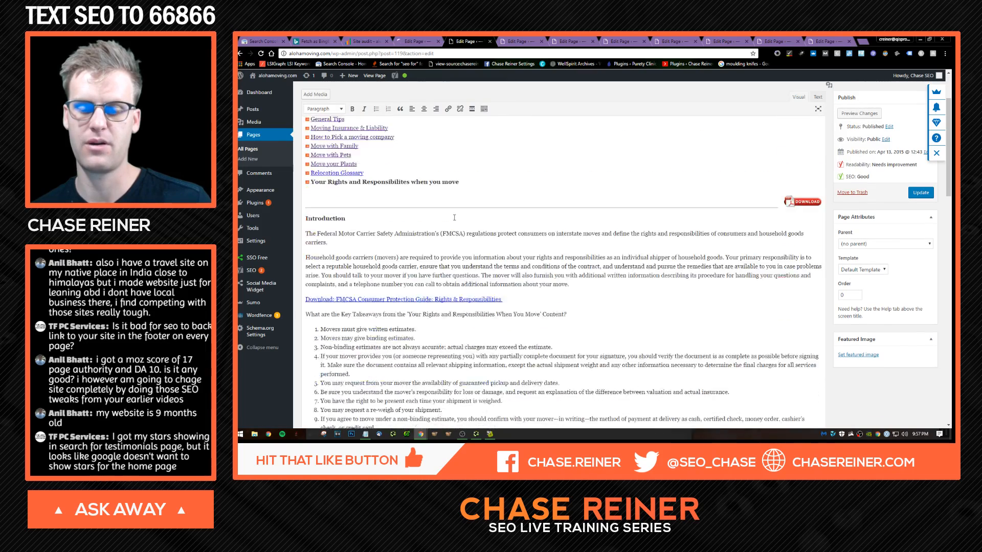
pyautogui.moveTo(521, 262); pyautogui.dragTo(339, 262)
pyautogui.hotkey('ctrl', 'v')
pyautogui.write('- Aloha Moving')
pyautogui.click(924, 193)
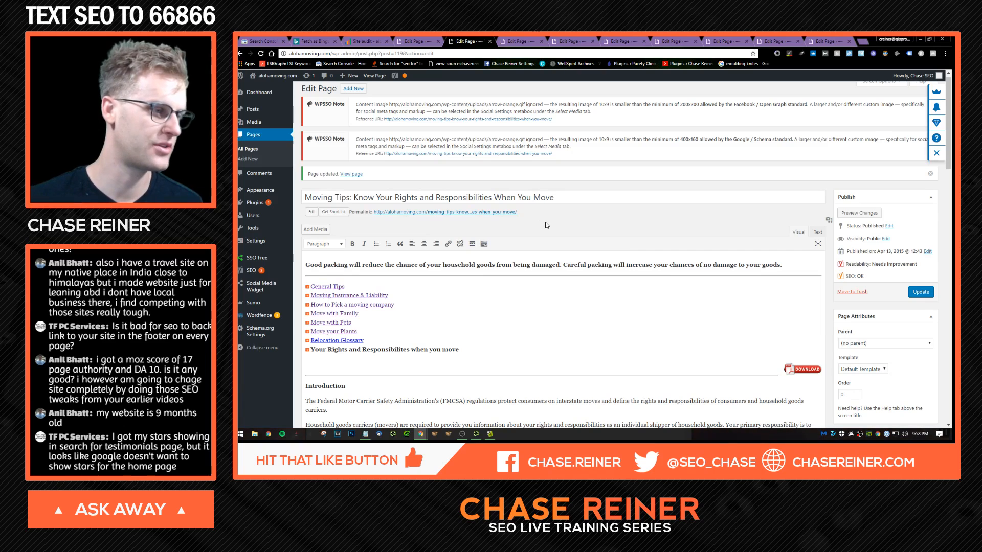
pyautogui.click(489, 42)
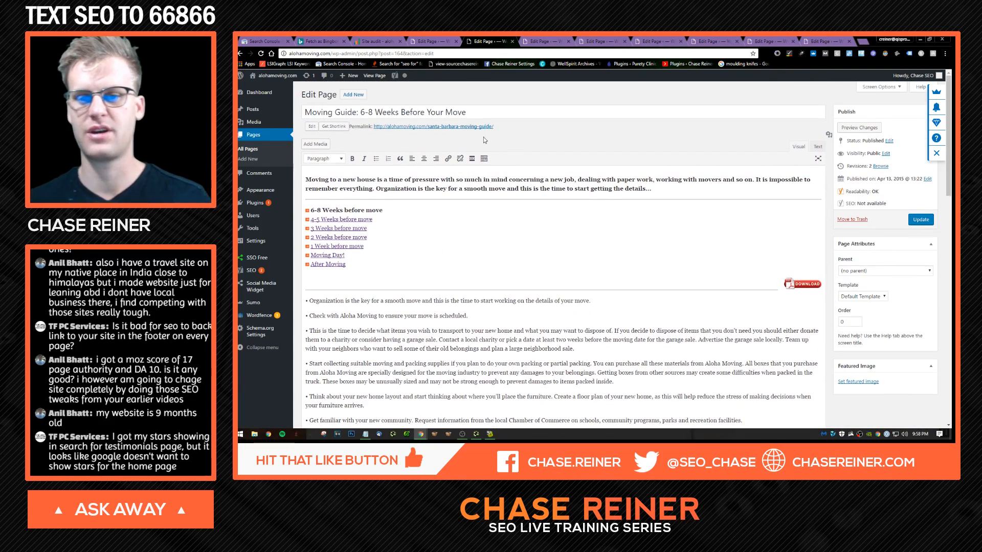
# - Replace "Moving Guide:" with "What to Do" in the SEO title of the 6-8 Weeks Before Your Move page
pyautogui.moveTo(492, 118); pyautogui.dragTo(270, 121)
pyautogui.scroll(-10, 414, 249)
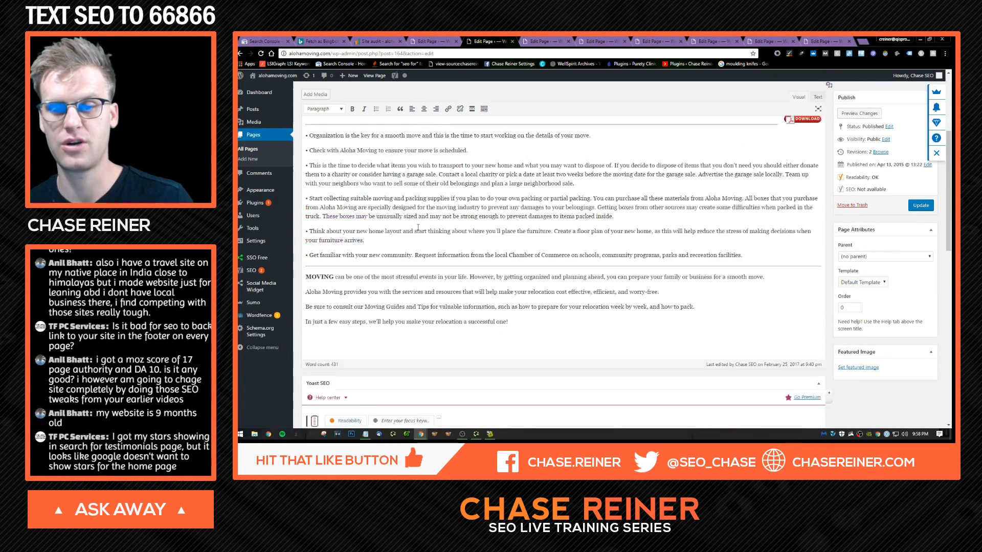
pyautogui.click(414, 250)
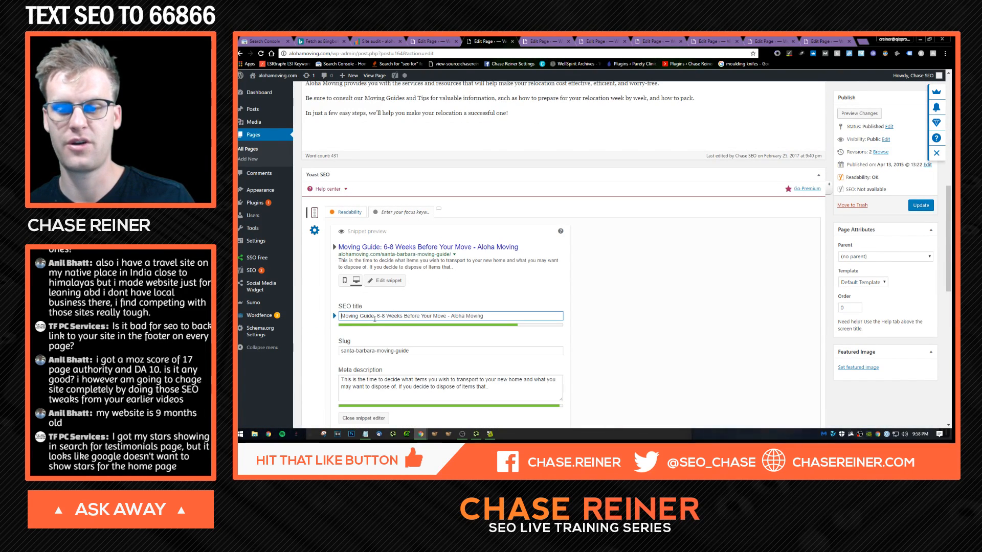
pyautogui.moveTo(326, 309); pyautogui.dragTo(407, 314)
pyautogui.click(692, 285)
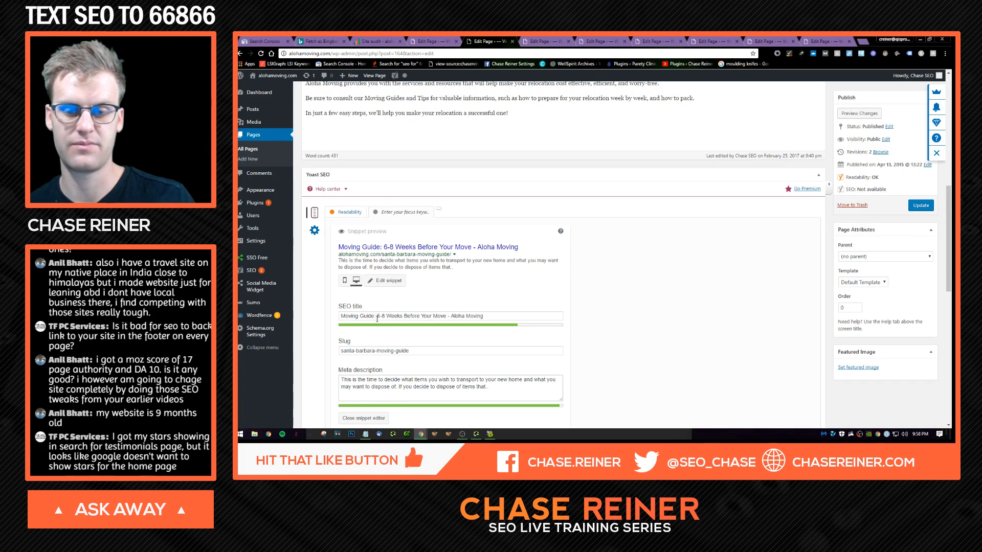
pyautogui.moveTo(377, 317); pyautogui.dragTo(318, 315)
pyautogui.press('BackSpace')
pyautogui.press('BackSpace')
pyautogui.press('BackSpace')
pyautogui.press('BackSpace')
pyautogui.press('BackSpace')
pyautogui.press('BackSpace')
pyautogui.press('BackSpace')
pyautogui.press('BackSpace')
pyautogui.press('BackSpace')
pyautogui.press('BackSpace')
pyautogui.press('BackSpace')
pyautogui.press('BackSpace')
pyautogui.write('What to Do')
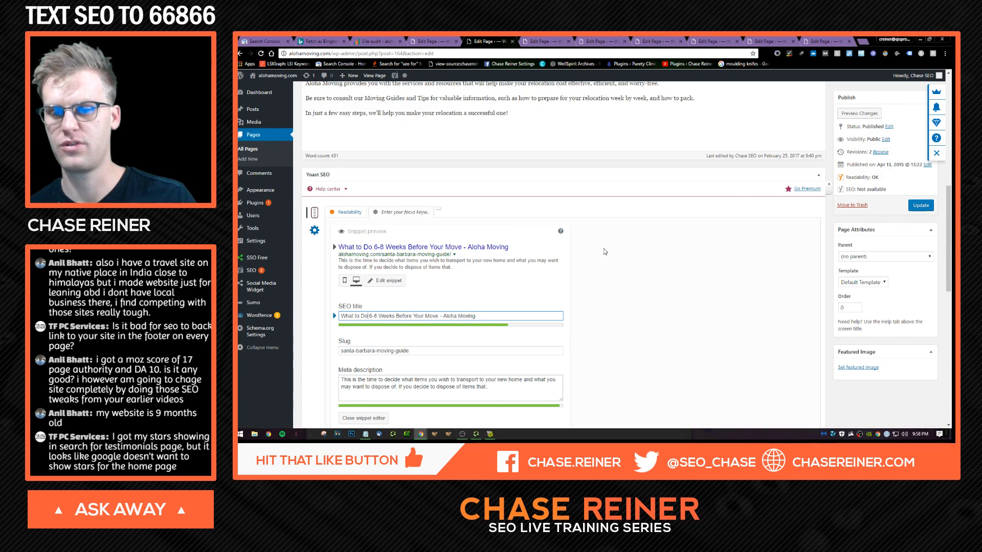
# - Append "Santa Barbara" to the end of the SEO title, update the 6-8 weeks page and close its editor
pyautogui.click(500, 317)
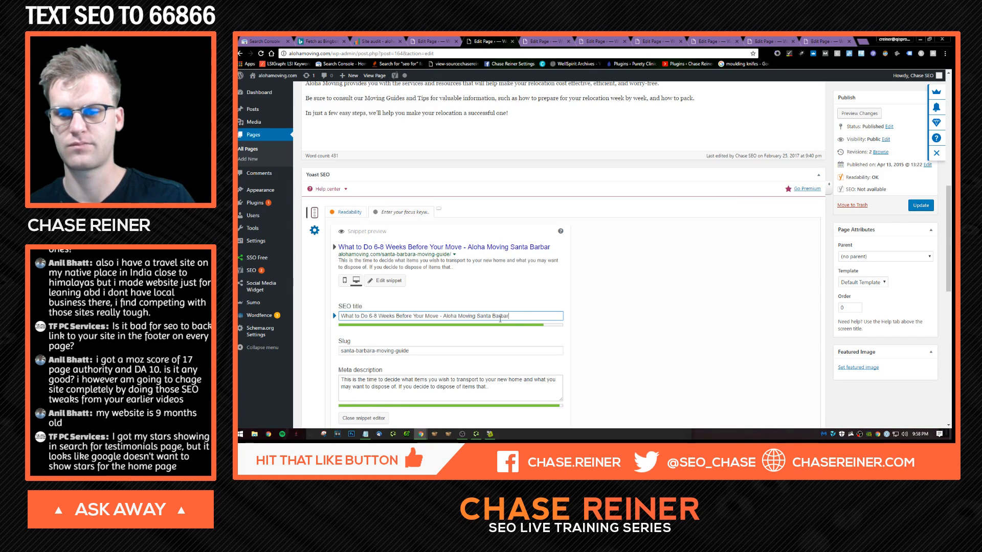
pyautogui.click(919, 205)
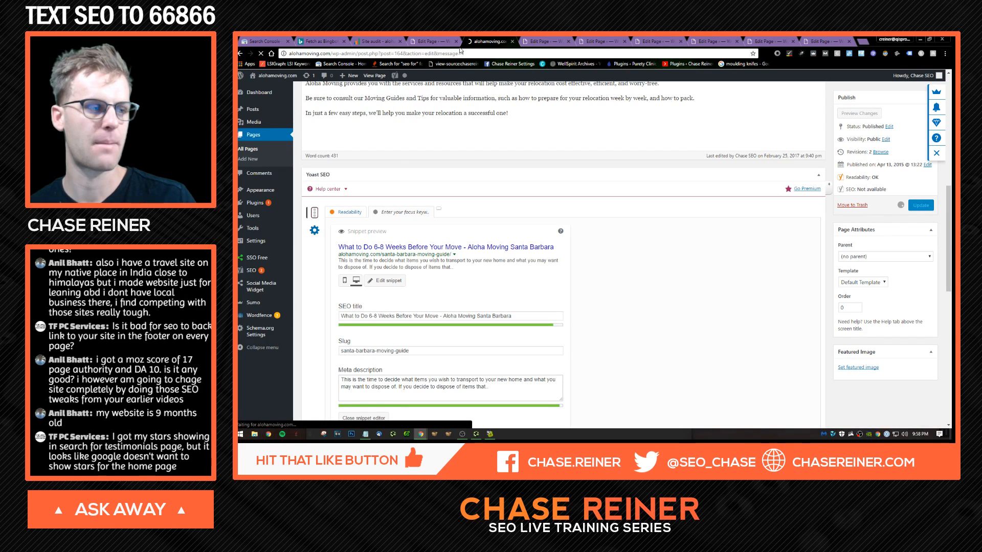
pyautogui.click(513, 41)
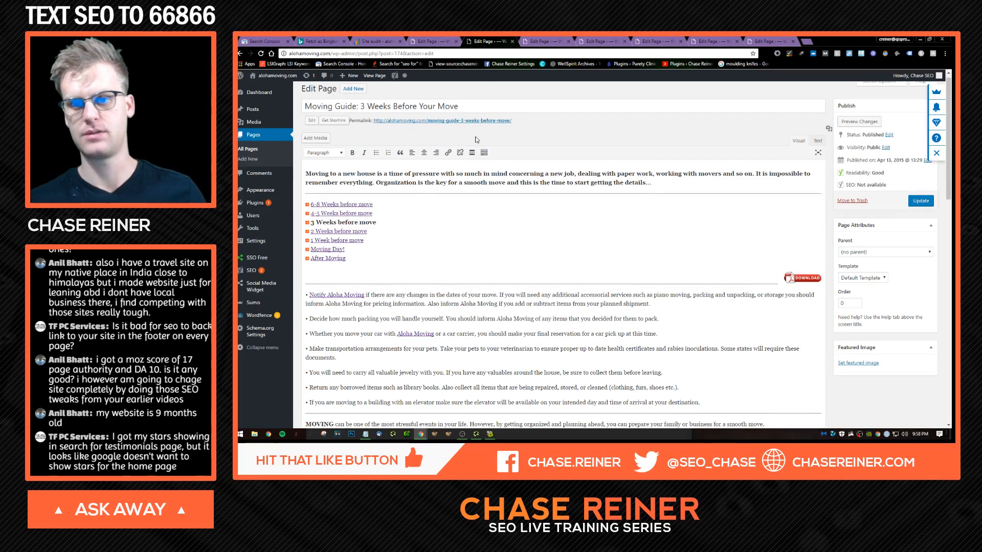
# - Replace "Guide" with "Tips 2017" in the SEO title of the Moving Guide: 3 Weeks Before Your Move page
pyautogui.moveTo(460, 106); pyautogui.dragTo(375, 95)
pyautogui.scroll(-15, 378, 204)
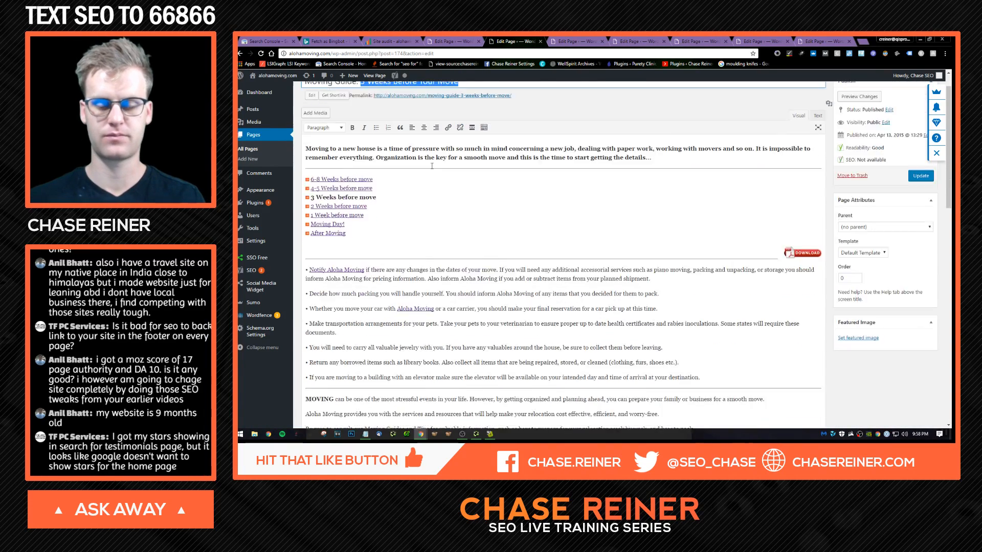
pyautogui.click(398, 215)
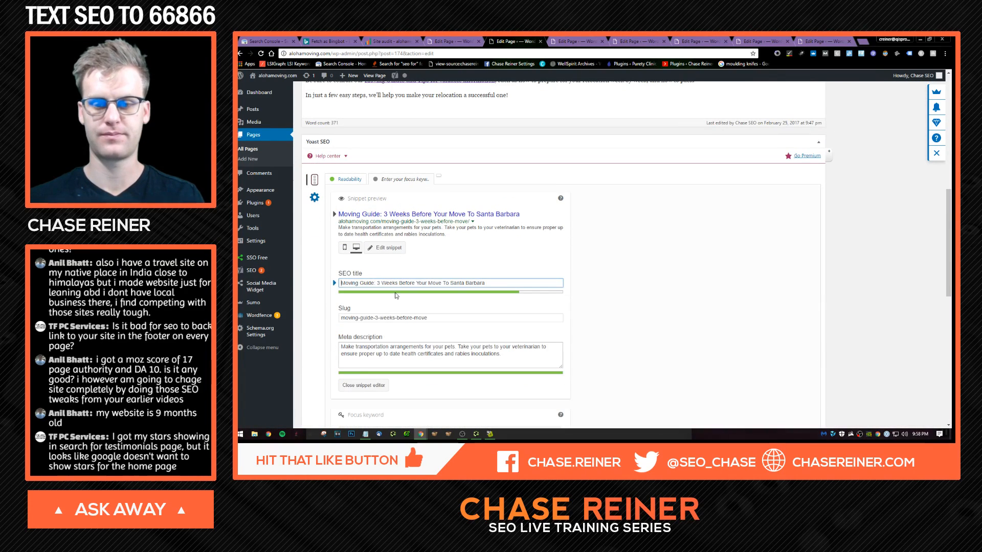
pyautogui.doubleClick(366, 283)
pyautogui.press('BackSpace')
pyautogui.write('Tips')
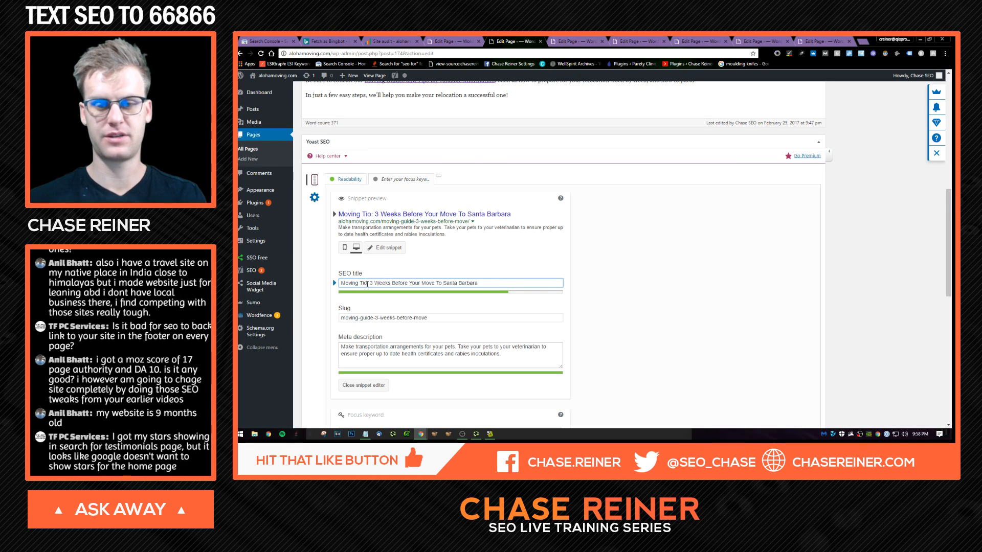
pyautogui.write(' 2017')
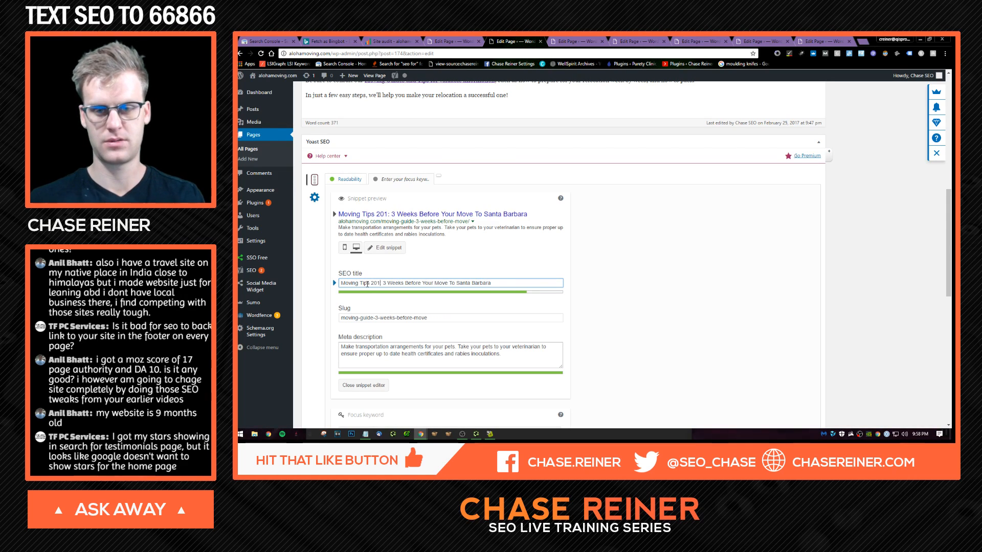
# - Update the 3 Weeks Before Your Move page and close its editor
pyautogui.scroll(10, 727, 352)
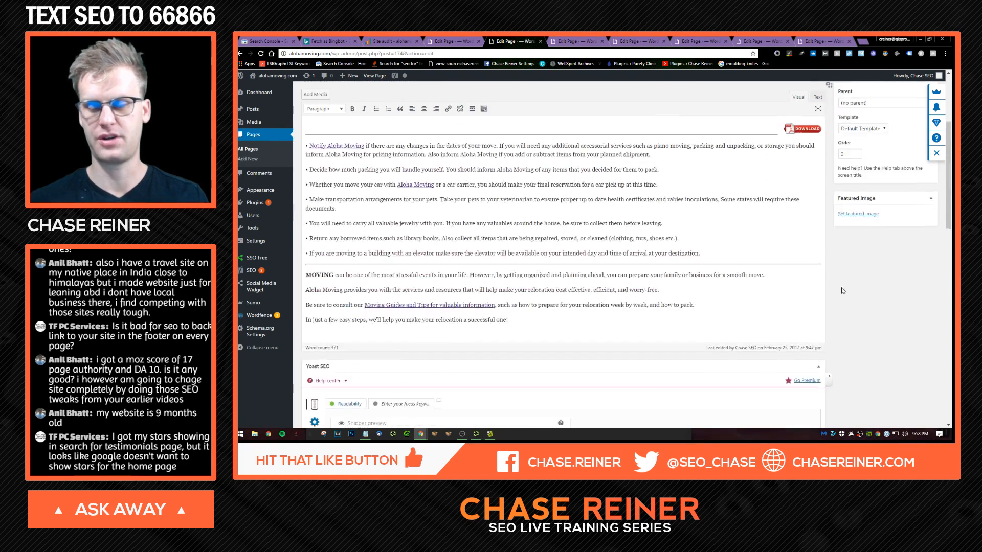
pyautogui.click(923, 208)
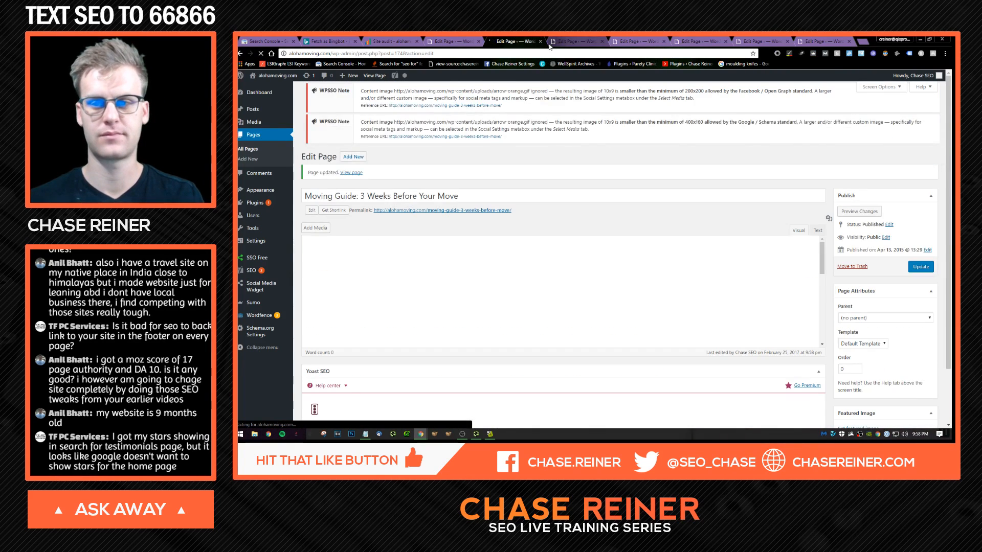
pyautogui.hotkey('ctrl', 'w')
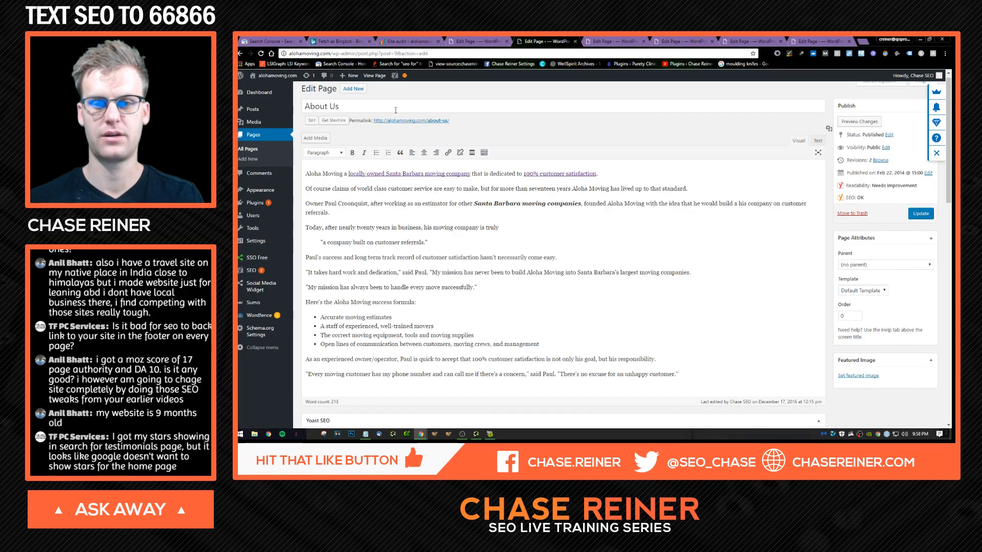
# - Insert "Santa Barbara" after "About Aloha Moving" in the About Us page's SEO title
pyautogui.scroll(-5, 396, 110)
pyautogui.click(393, 194)
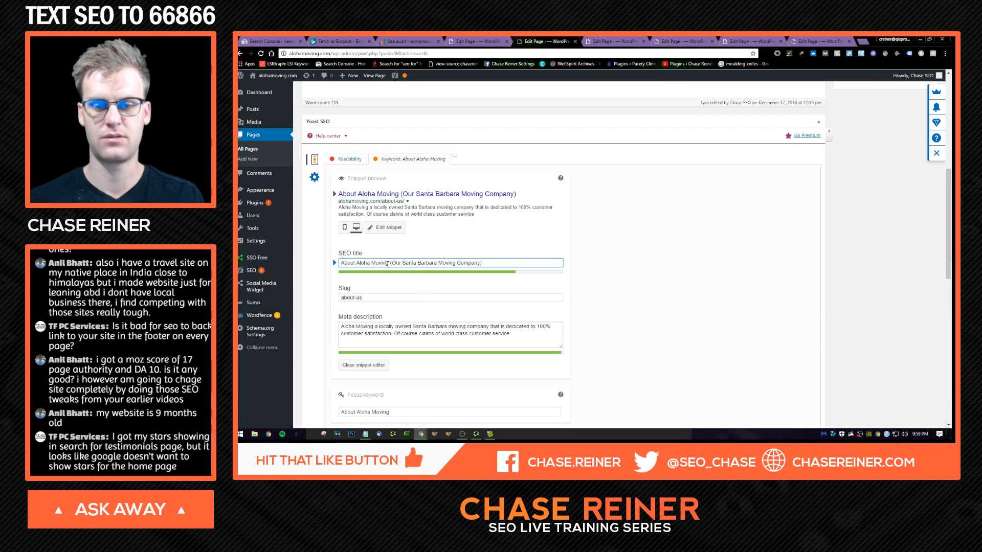
pyautogui.moveTo(392, 263); pyautogui.dragTo(368, 263)
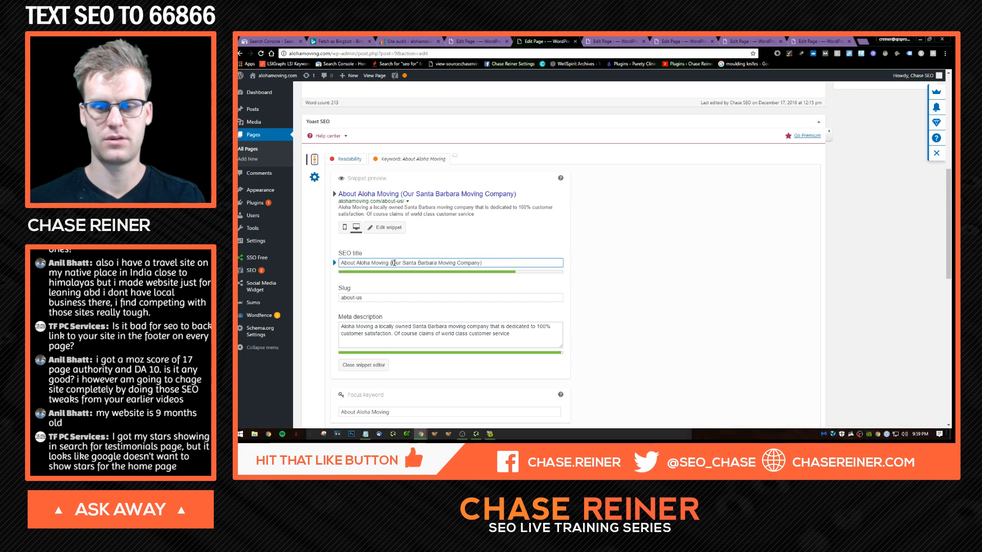
pyautogui.write('Santa Ba')
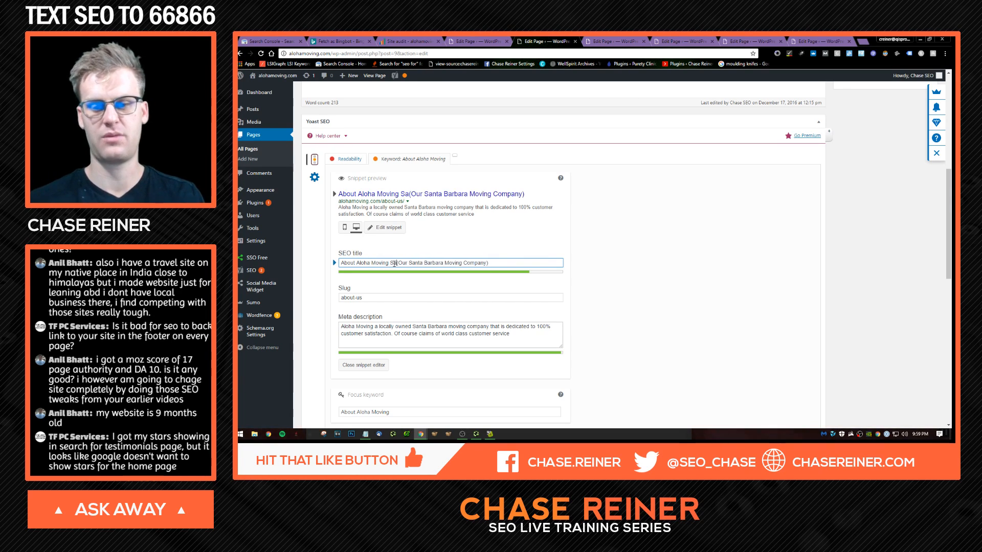
pyautogui.write('rbara')
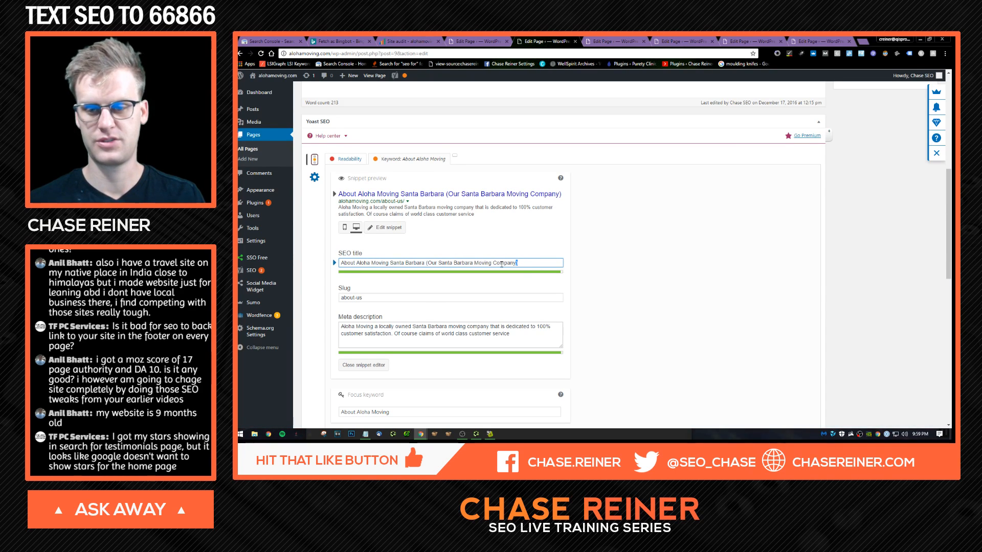
# - Replace the text inside the parentheses of the About Us SEO title with "Service You Can Trust!"
pyautogui.moveTo(496, 266); pyautogui.dragTo(427, 264)
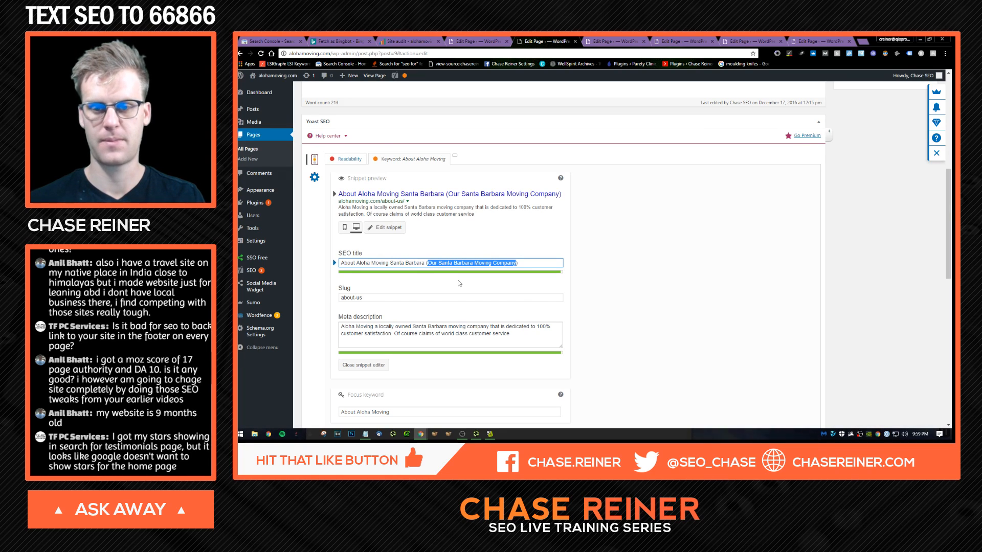
pyautogui.write('What')
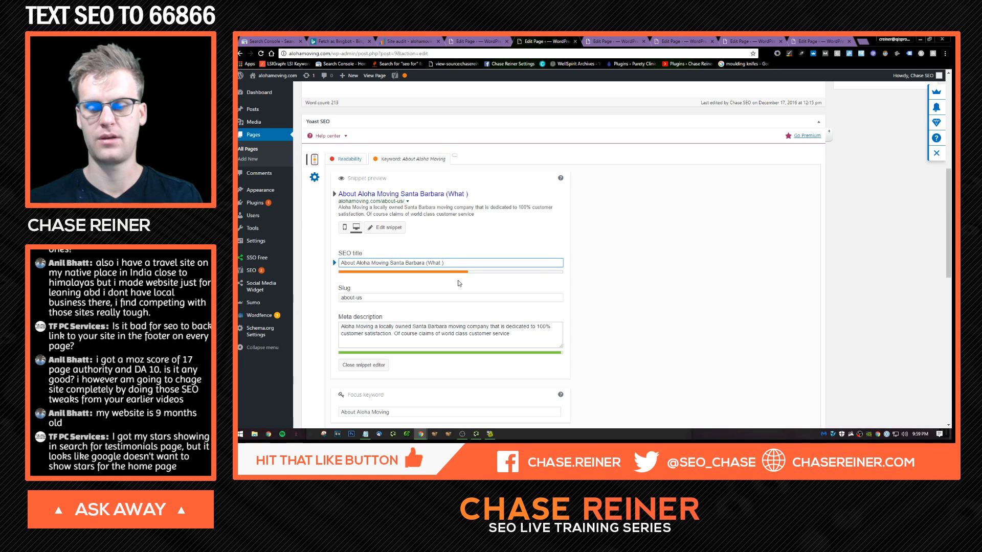
pyautogui.write(' M')
pyautogui.press('BackSpace')
pyautogui.press('BackSpace')
pyautogui.press('BackSpace')
pyautogui.press('BackSpace')
pyautogui.press('BackSpace')
pyautogui.press('BackSpace')
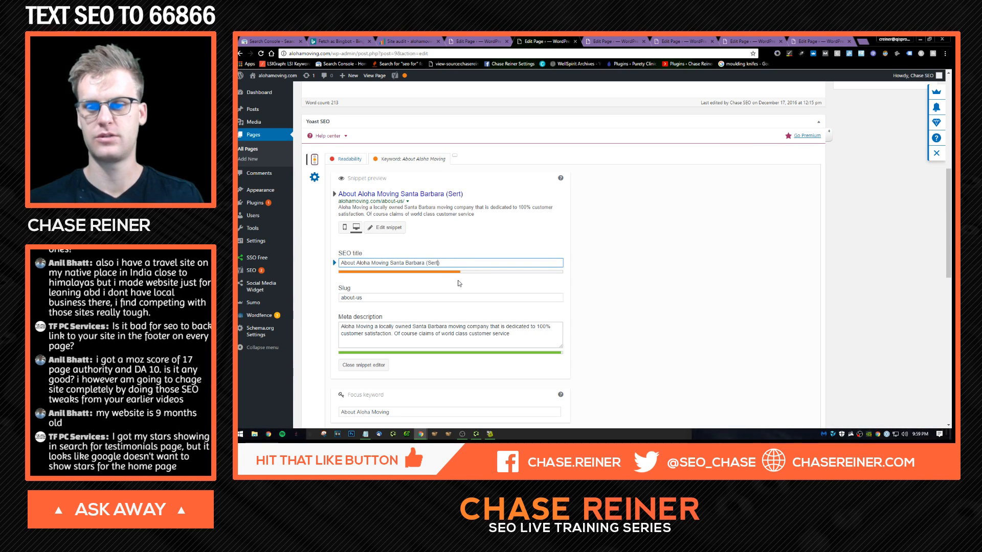
pyautogui.write('vice You Can Trust!')
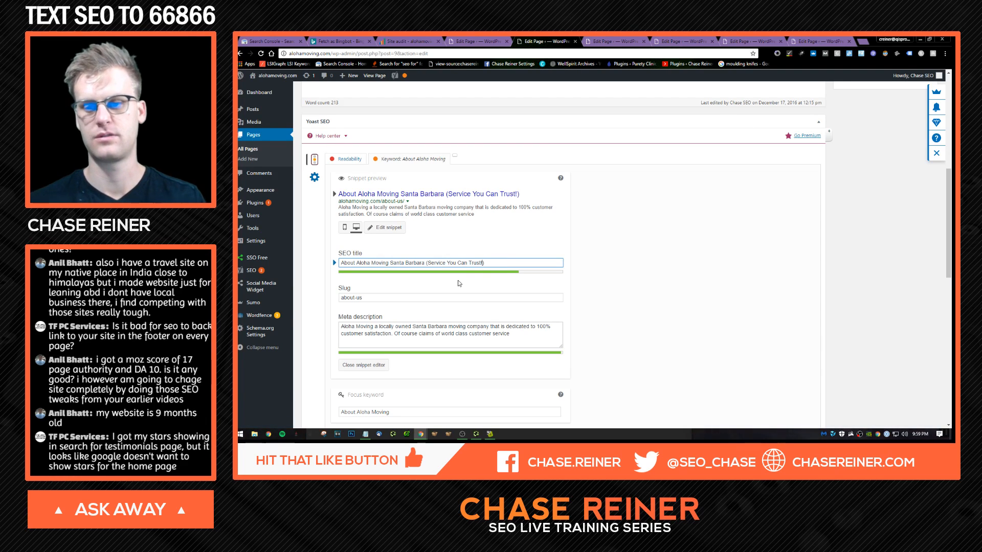
# - Update the About Us page and close its editor
pyautogui.scroll(5, 842, 185)
pyautogui.scroll(1, 842, 185)
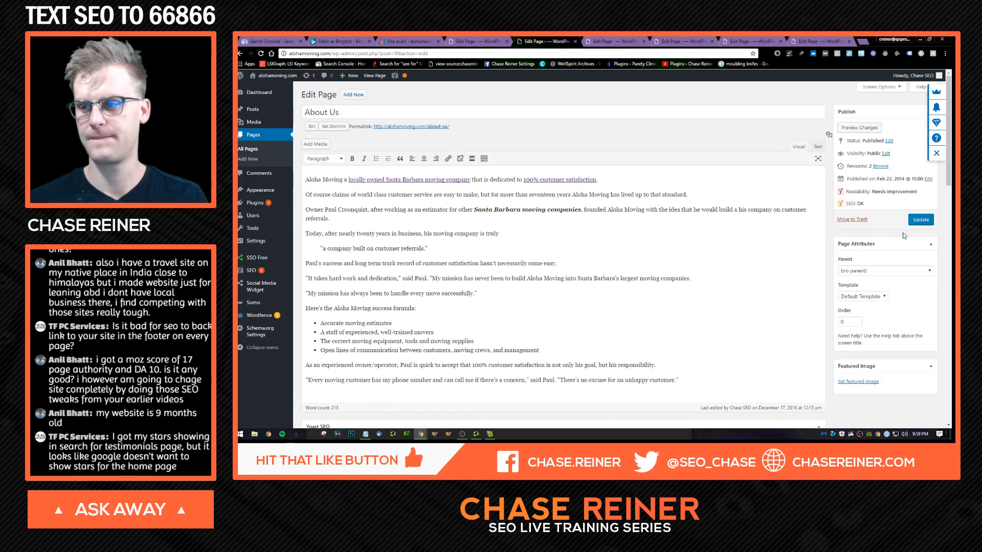
pyautogui.click(921, 220)
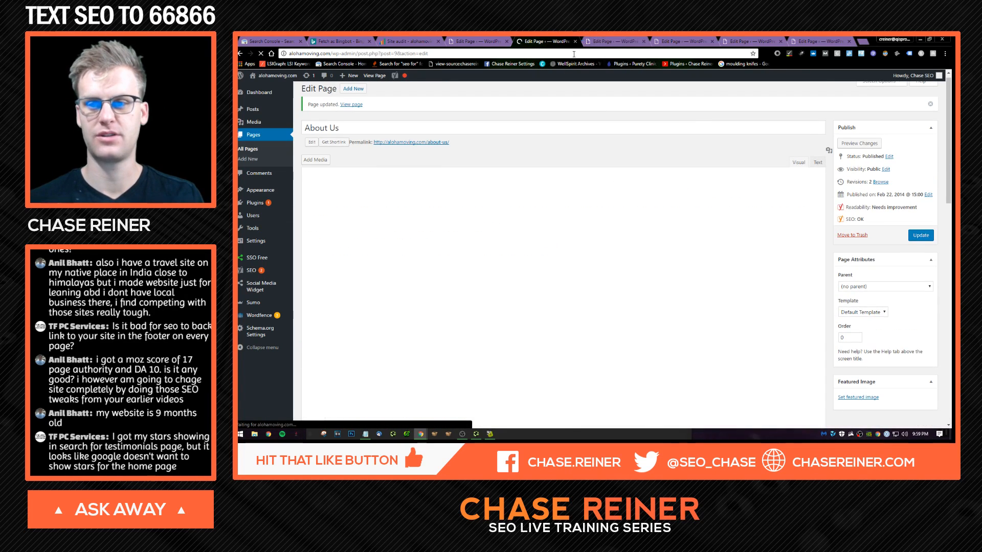
pyautogui.click(576, 41)
# - Append "- Aloha Moving" to the SEO title of the Moving Tips: Insurance and Liability page and update the page
pyautogui.click(361, 105)
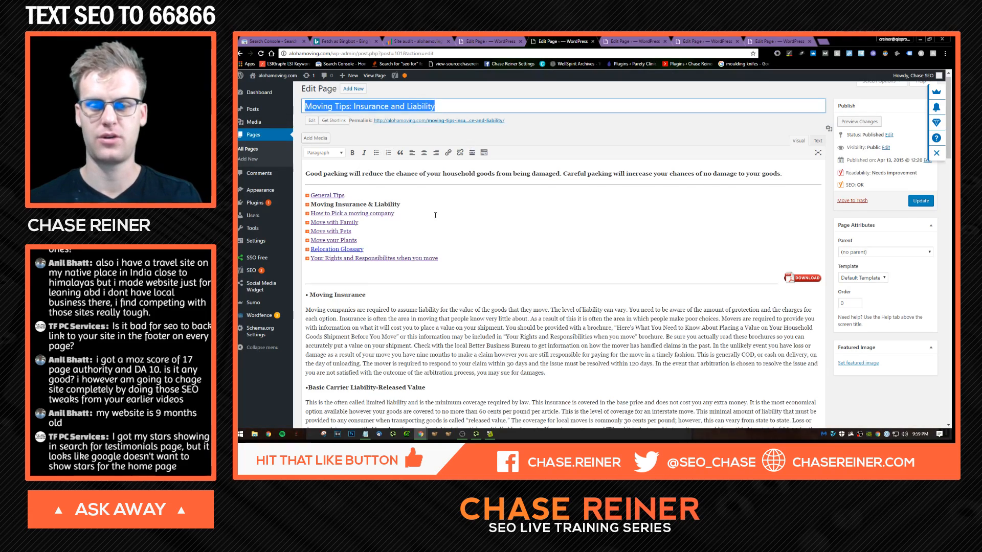
pyautogui.scroll(-10, 443, 249)
pyautogui.click(438, 264)
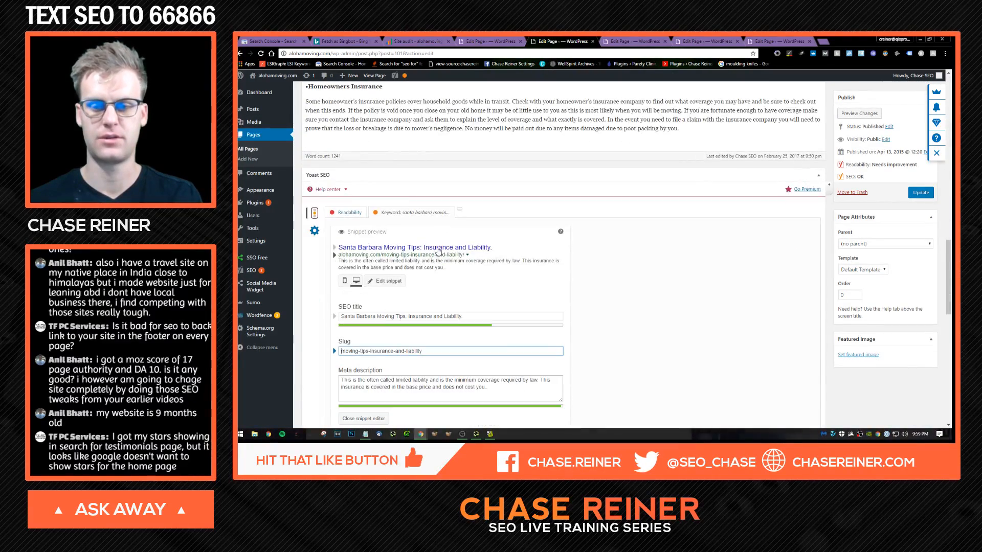
pyautogui.click(495, 318)
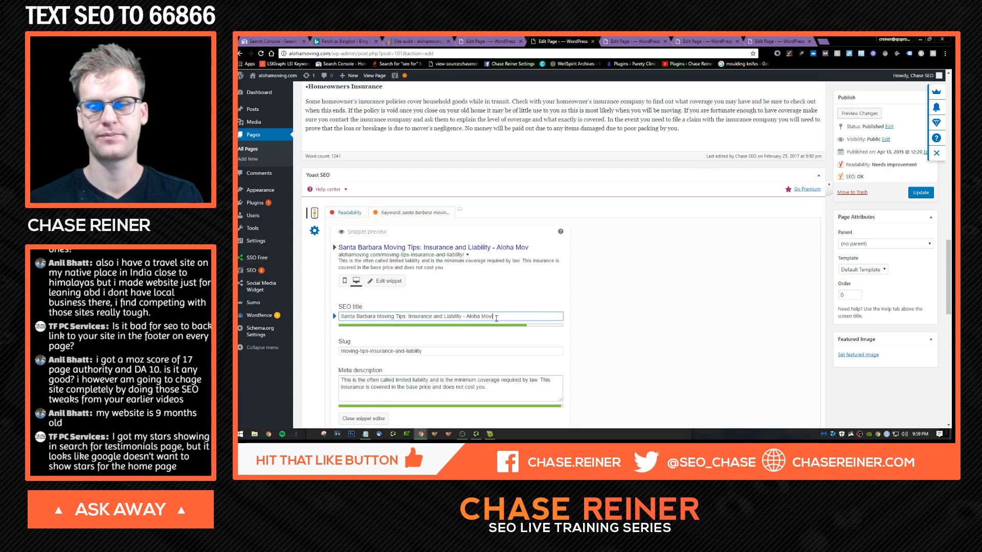
pyautogui.press('Return')
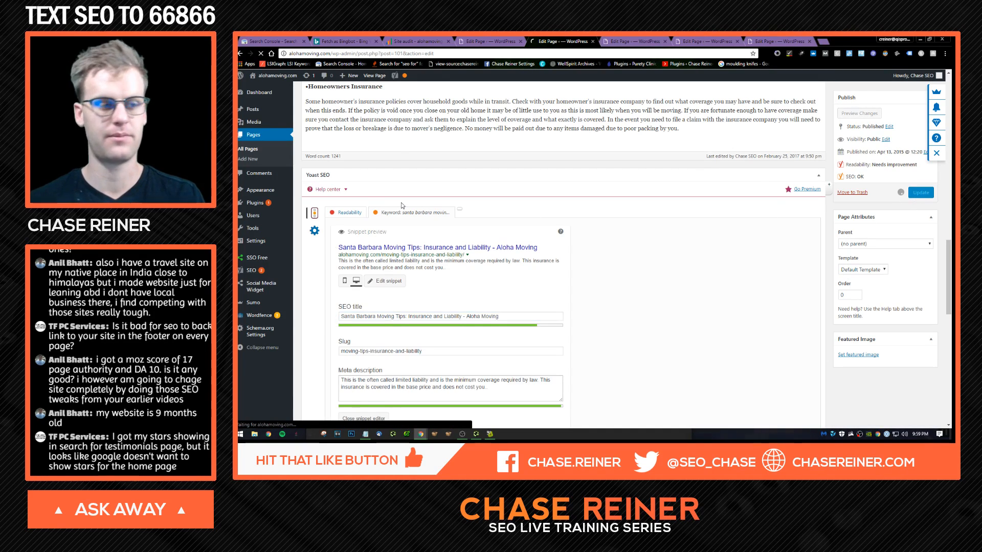
# - Close the editor of the updated Moving Tips: Insurance and Liability page
pyautogui.hotkey('alt', 'Tab')
pyautogui.click(397, 189)
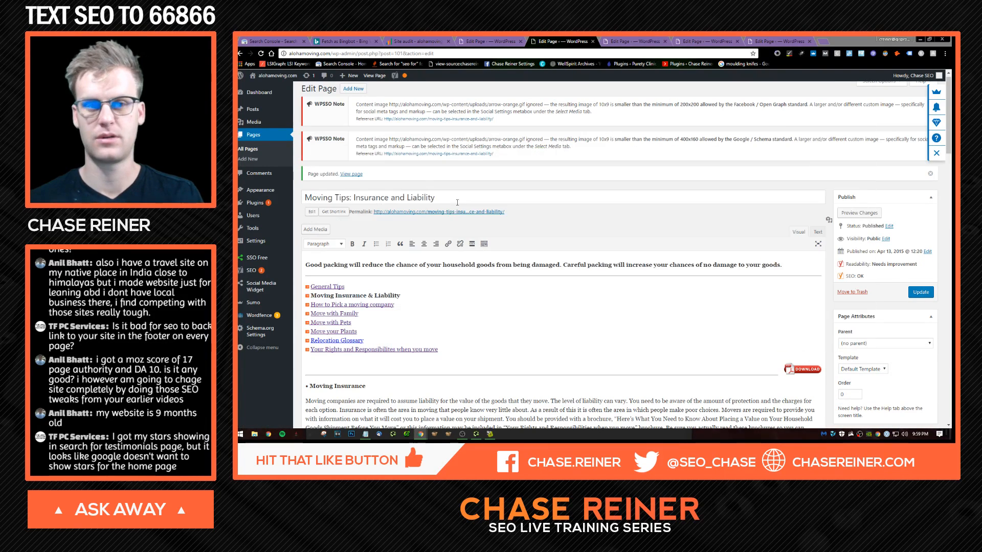
pyautogui.click(592, 42)
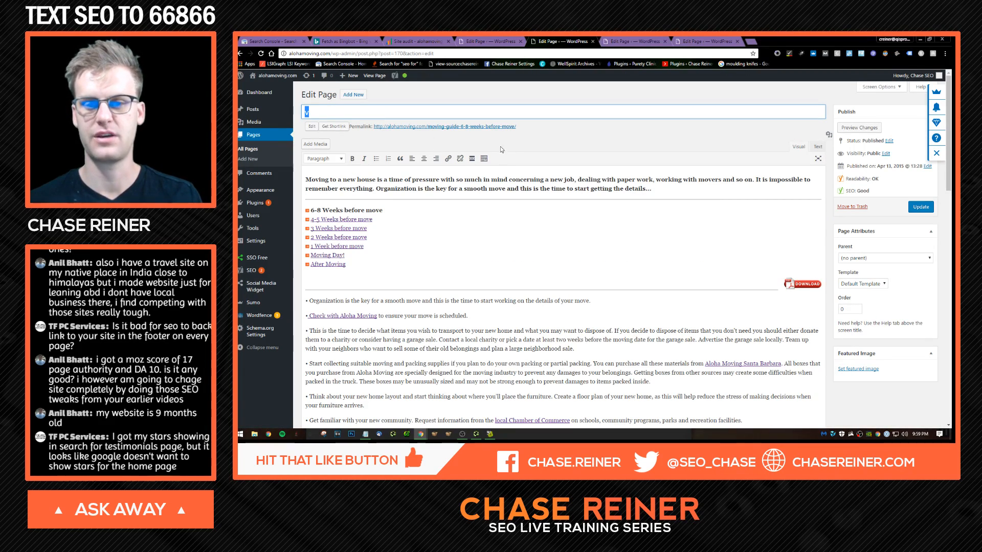
# - Copy the SEO title "Santa Barbara Moving Guide: 6-8 Weeks Before Move" into the page title of the 6-8 weeks guide and update the page
pyautogui.scroll(-10, 481, 154)
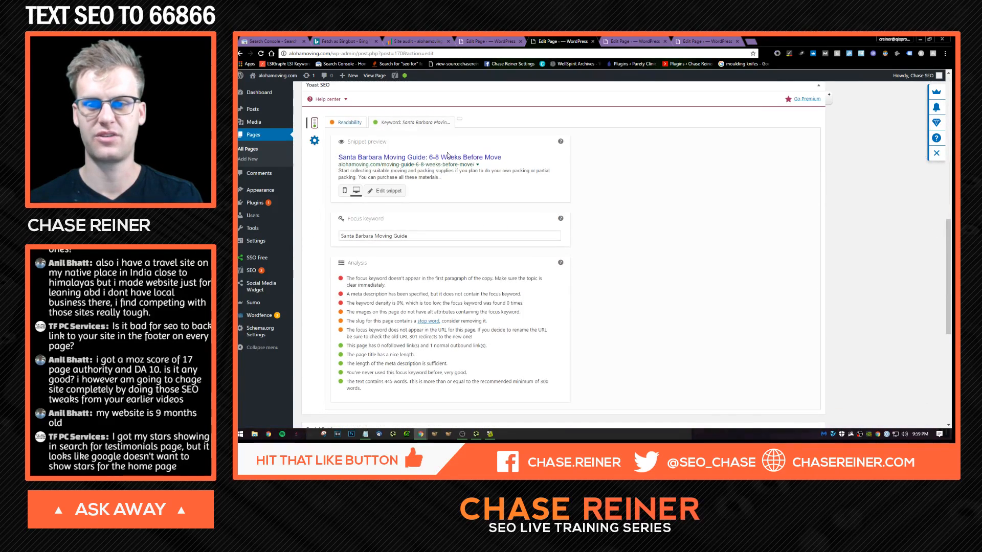
pyautogui.click(448, 155)
pyautogui.hotkey('ctrl', 'c')
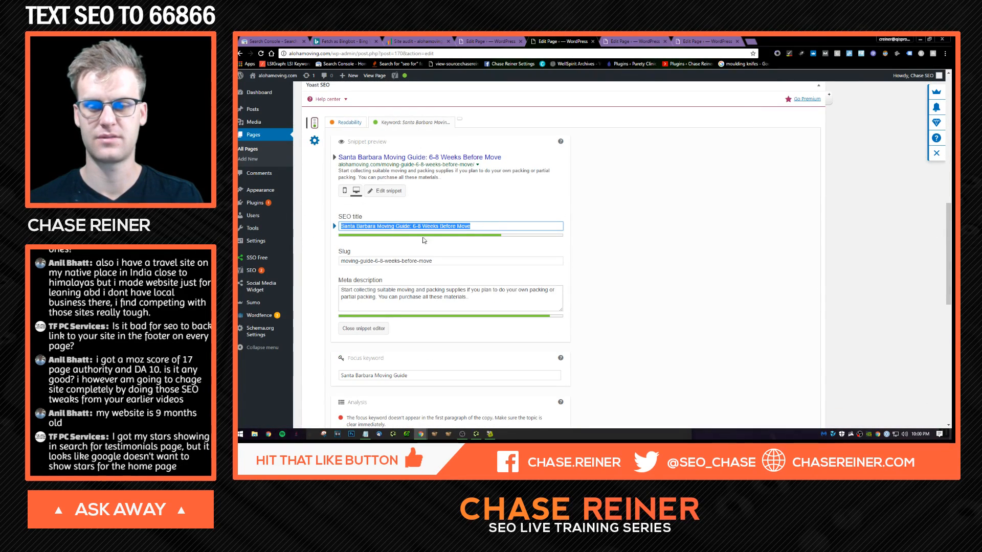
pyautogui.scroll(10, 393, 235)
pyautogui.hotkey('ctrl', 'v')
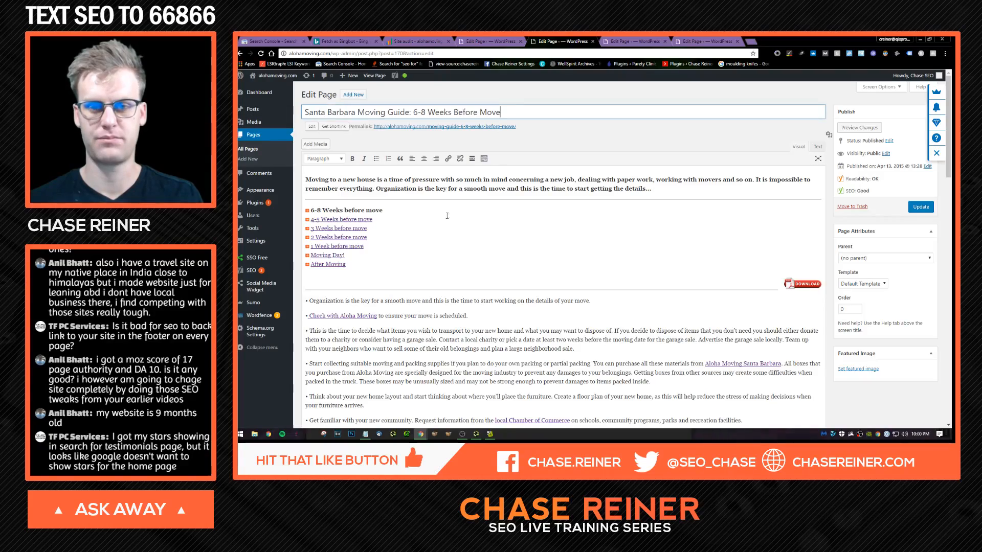
pyautogui.scroll(-10, 457, 272)
pyautogui.scroll(10, 457, 273)
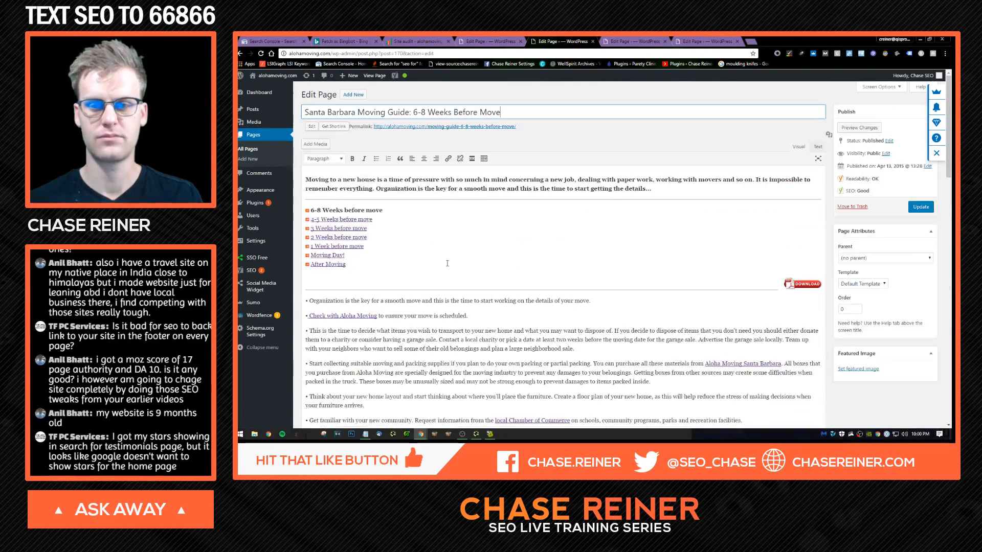
pyautogui.scroll(-10, 433, 283)
pyautogui.scroll(-2, 406, 228)
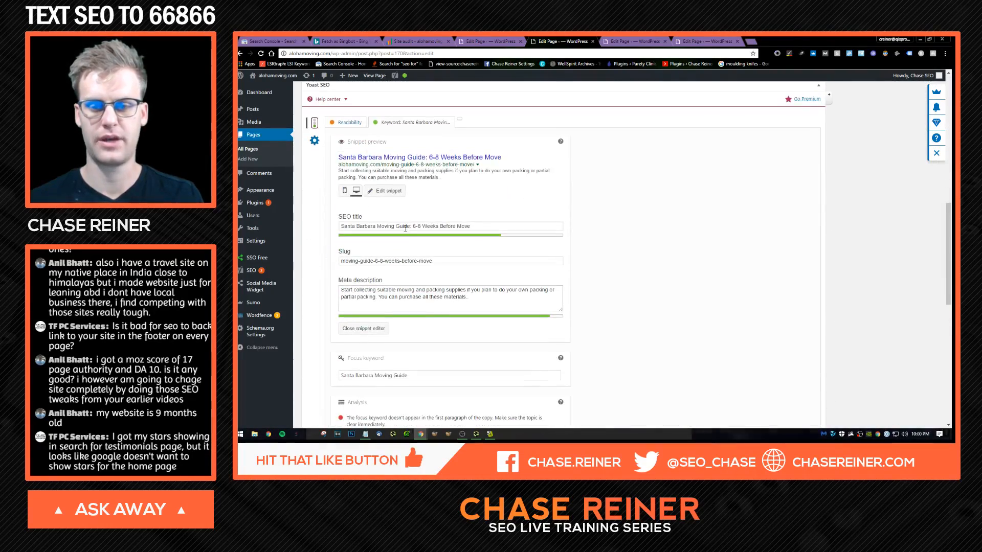
pyautogui.scroll(10, 652, 209)
pyautogui.click(918, 169)
# - Append "- Aloha Moving" to the SEO title of the Moving Guide: After Moving page and update it
pyautogui.click(635, 41)
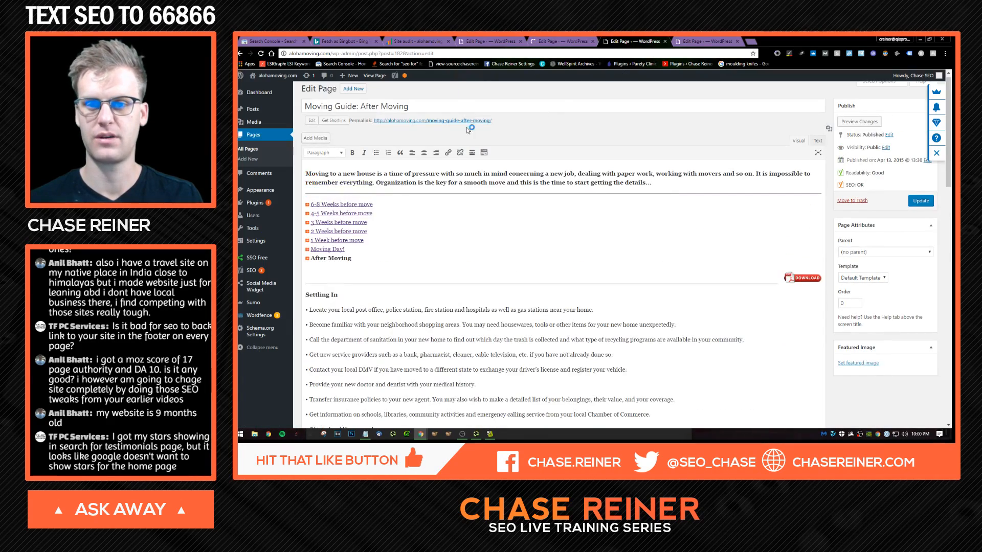
pyautogui.scroll(-10, 478, 170)
pyautogui.click(485, 160)
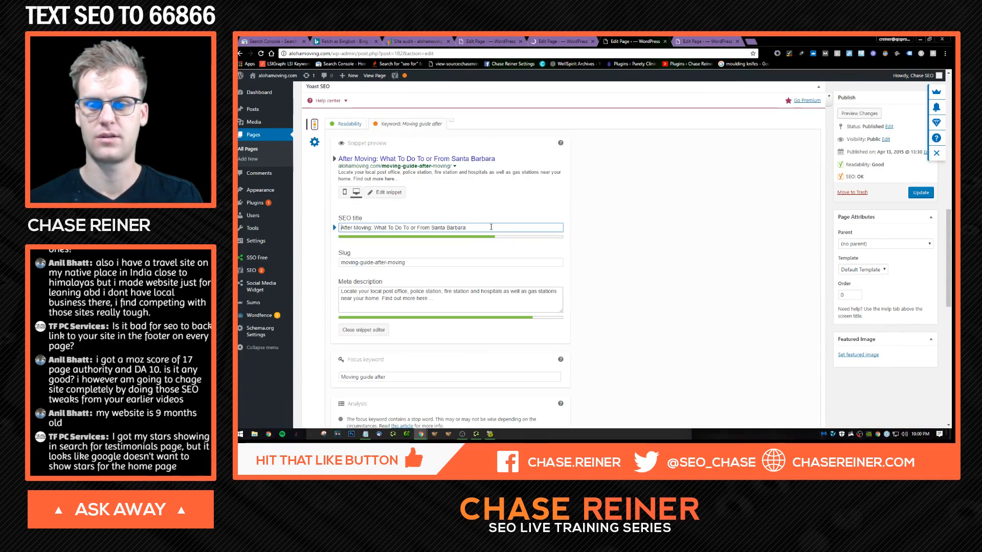
pyautogui.write('- Aloha Moving')
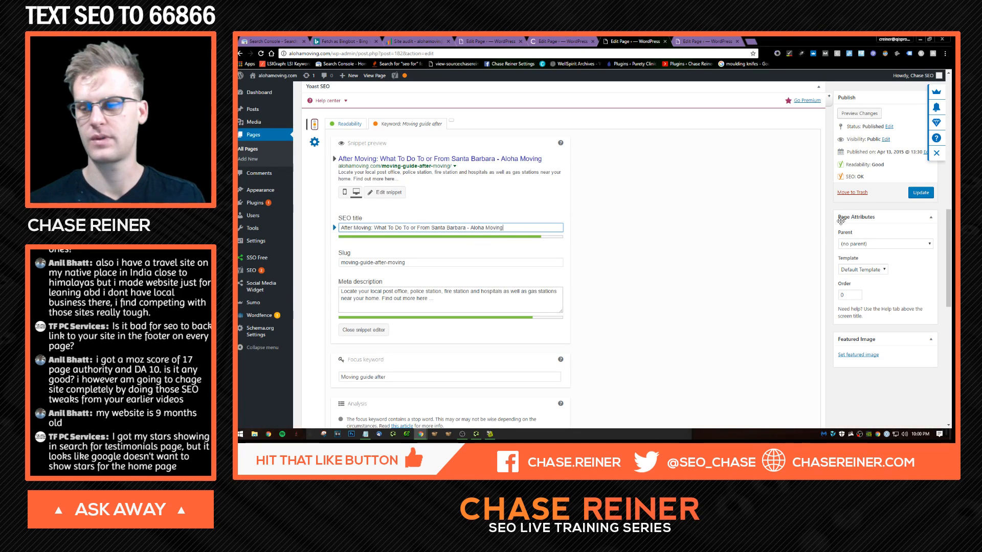
pyautogui.click(921, 192)
# - Add "- Aloha Moving" to the end of the 6-8 Weeks Before Move guide's SEO title and update the page
pyautogui.click(550, 40)
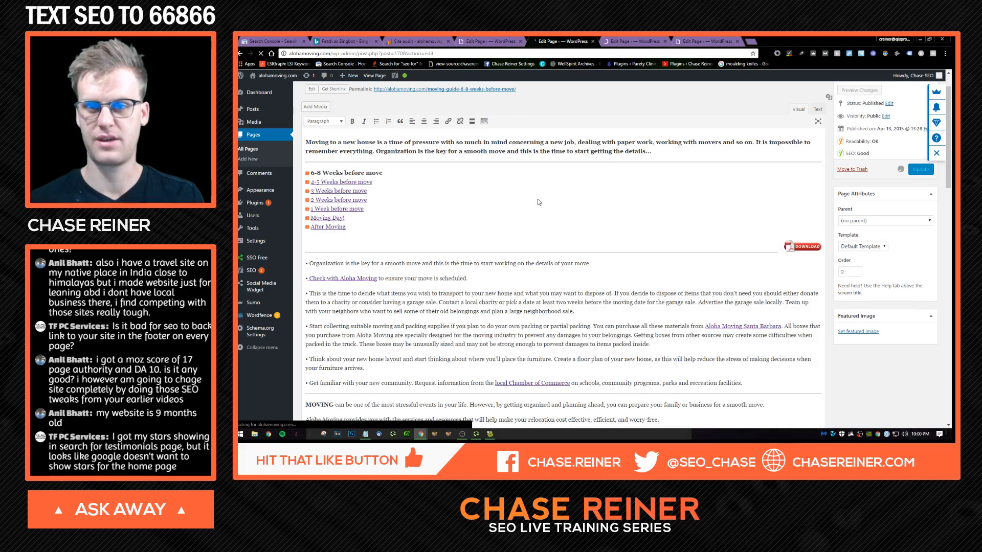
pyautogui.scroll(-10, 523, 210)
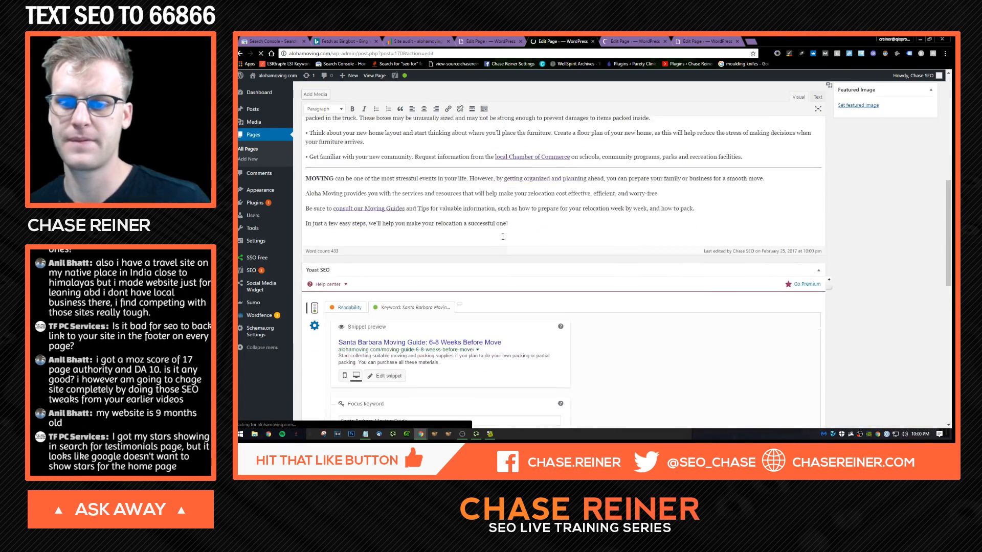
pyautogui.scroll(-2, 502, 237)
pyautogui.click(486, 249)
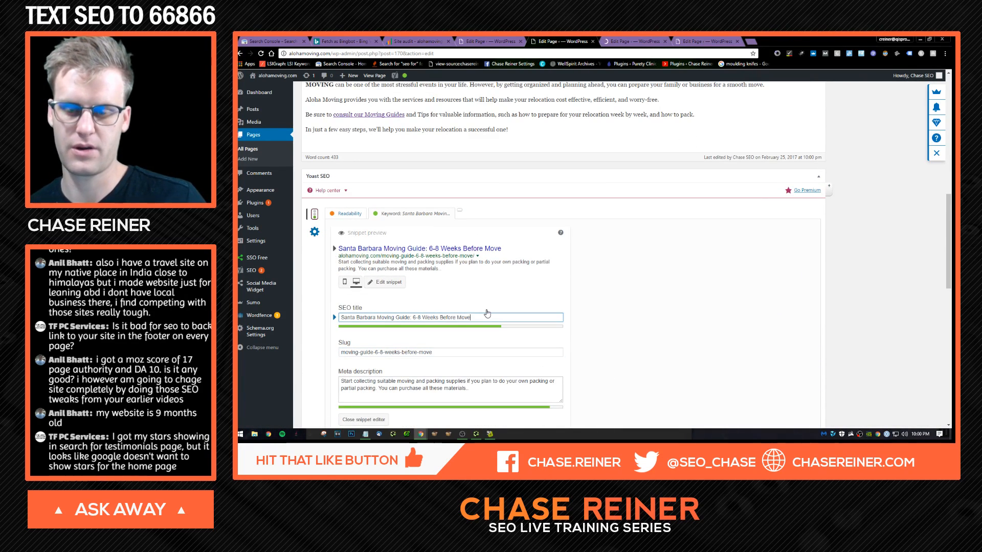
pyautogui.write('- Alpj')
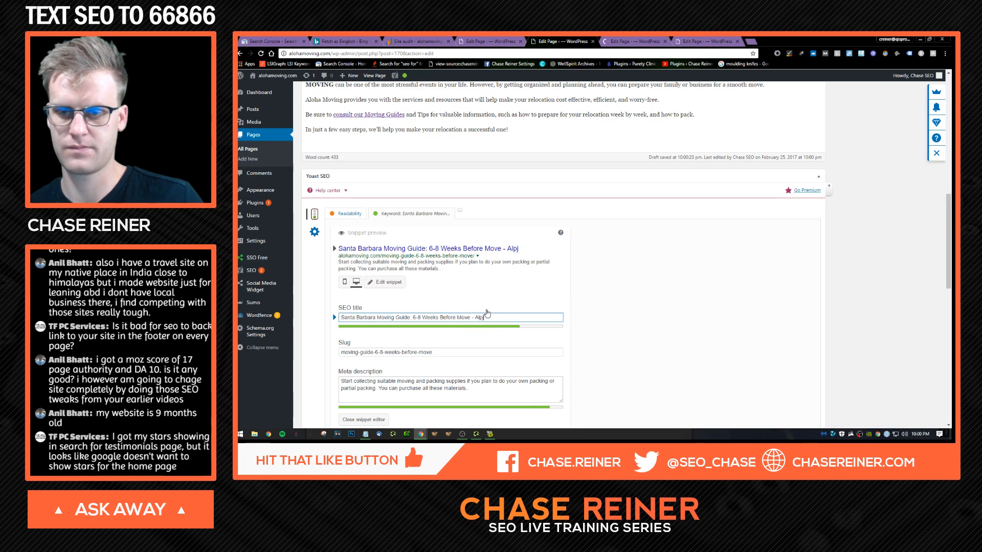
pyautogui.press('BackSpace')
pyautogui.press('BackSpace')
pyautogui.write('oha Moving')
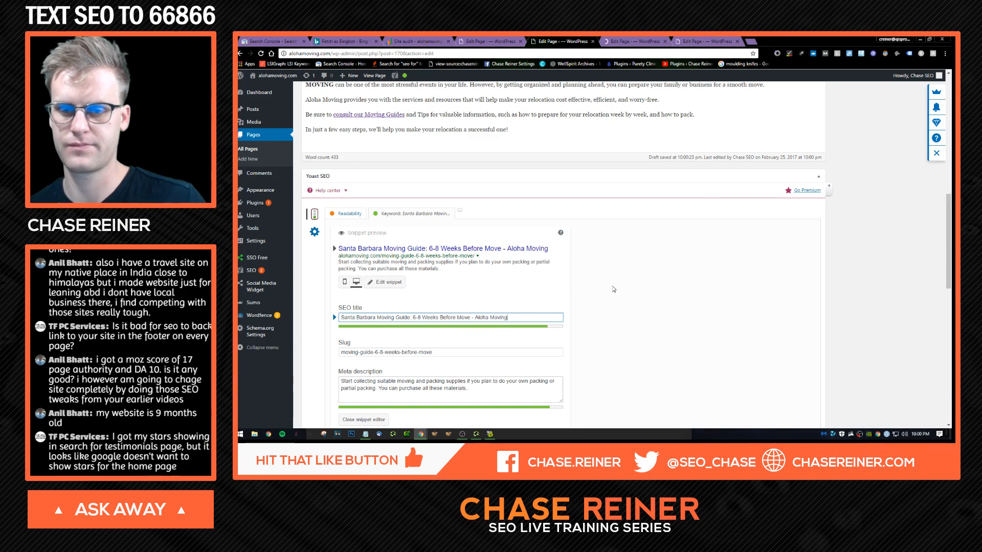
pyautogui.press('Return')
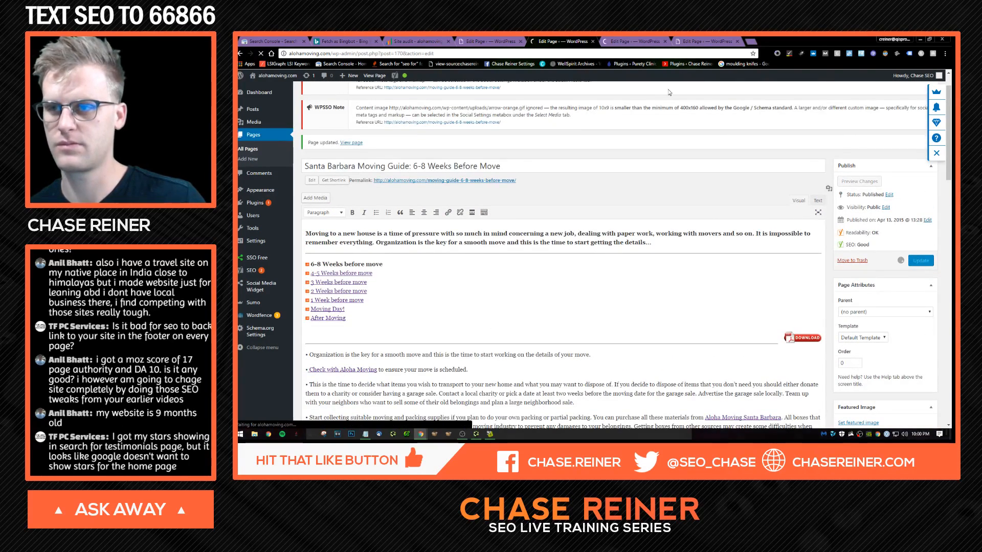
# - Replace "Company" with "Santa Barbara" in the SEO title of the Moving Tips: General page and update the page
pyautogui.click(706, 42)
pyautogui.scroll(-10, 470, 210)
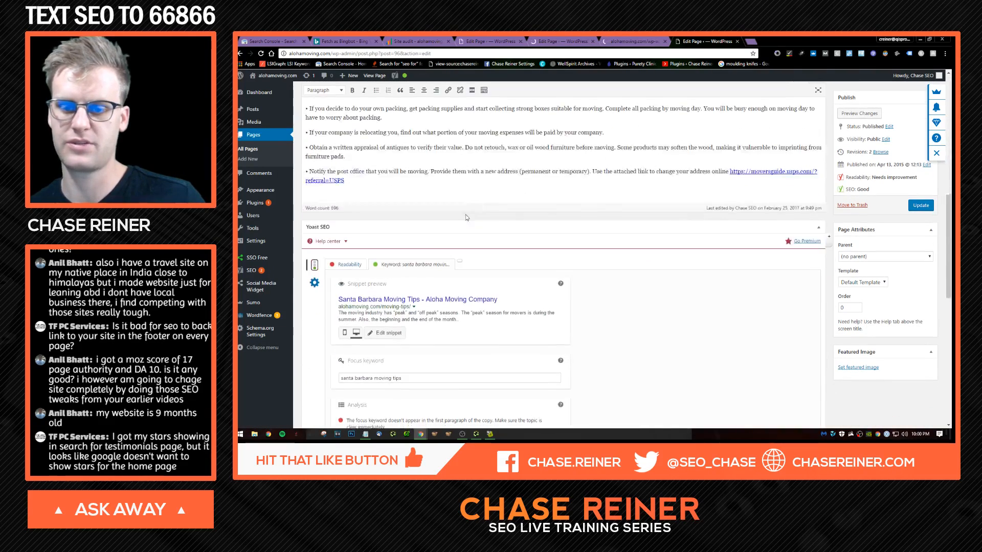
pyautogui.scroll(-3, 470, 211)
pyautogui.click(474, 155)
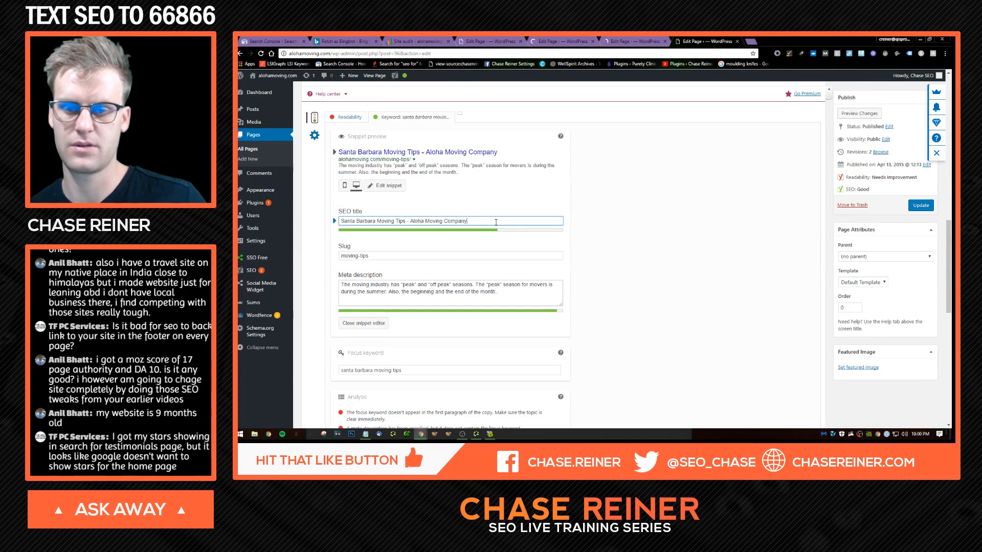
pyautogui.press('BackSpace')
pyautogui.press('BackSpace')
pyautogui.press('BackSpace')
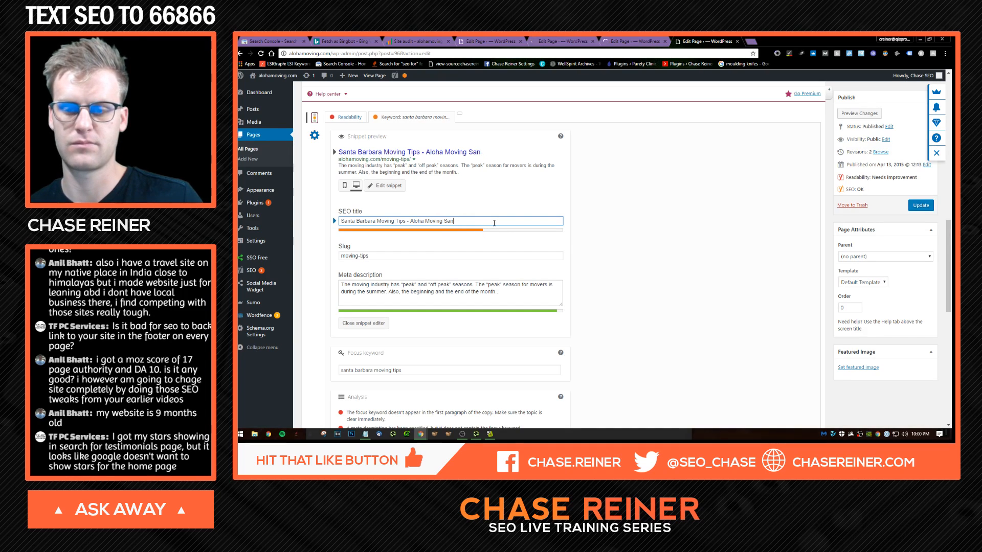
pyautogui.press('BackSpace')
pyautogui.write('anta Barbara')
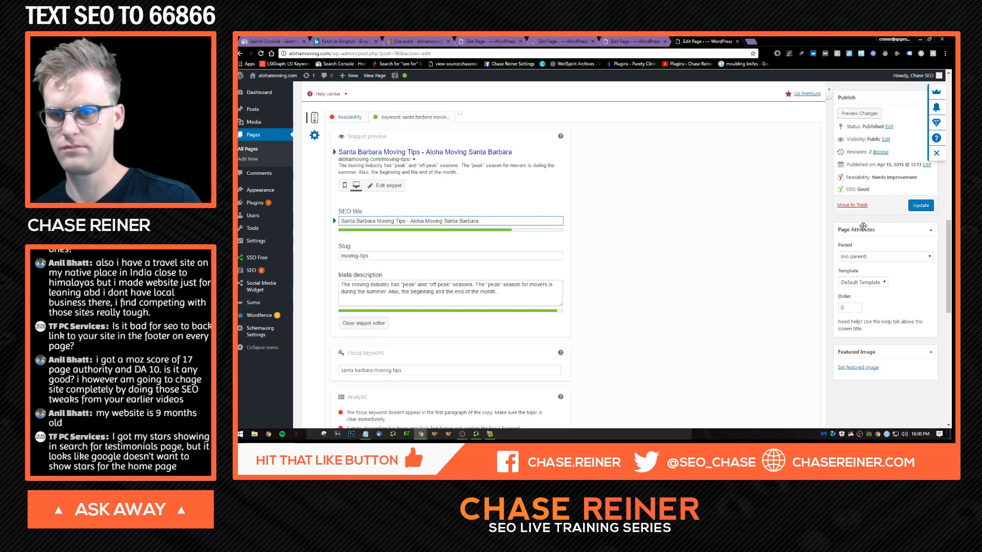
pyautogui.click(921, 205)
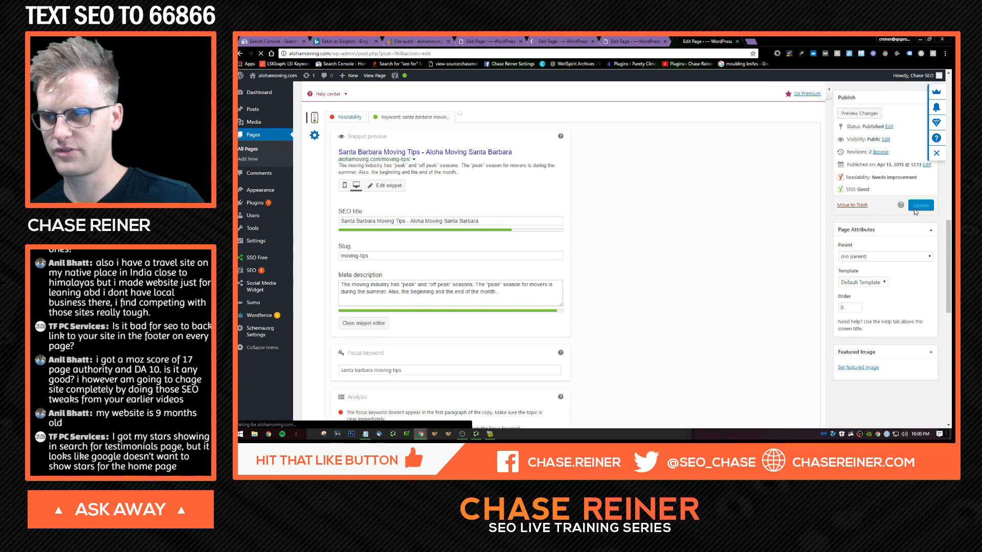
# - Close the other finished page editors, keeping only the Moving Tips: General editor open
pyautogui.click(552, 41)
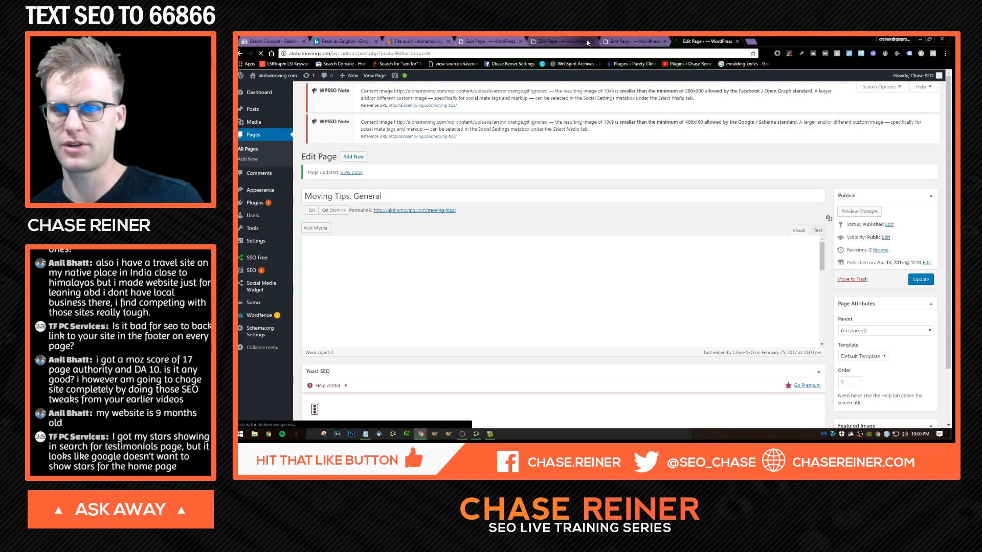
pyautogui.click(592, 41)
pyautogui.click(592, 41)
pyautogui.click(592, 41)
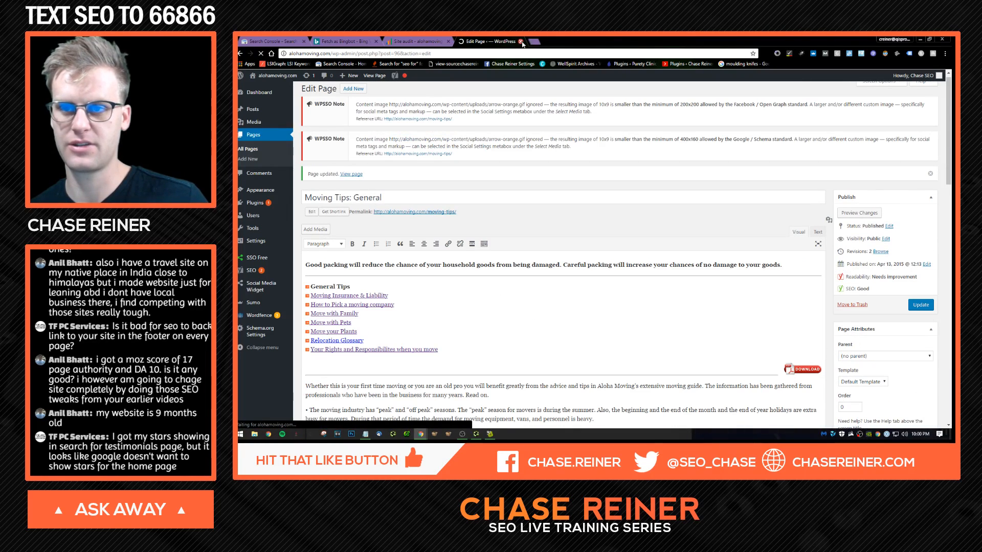